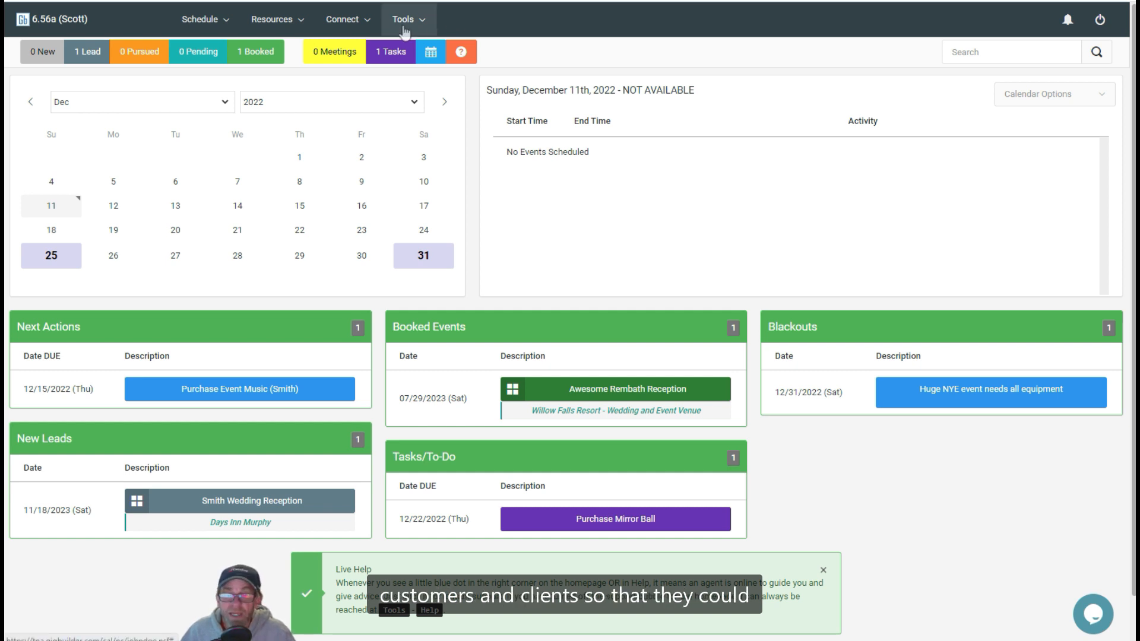
# Step: Open the Event Worksheets setup in the system configuration's Event Planning section
pyautogui.click(403, 24)
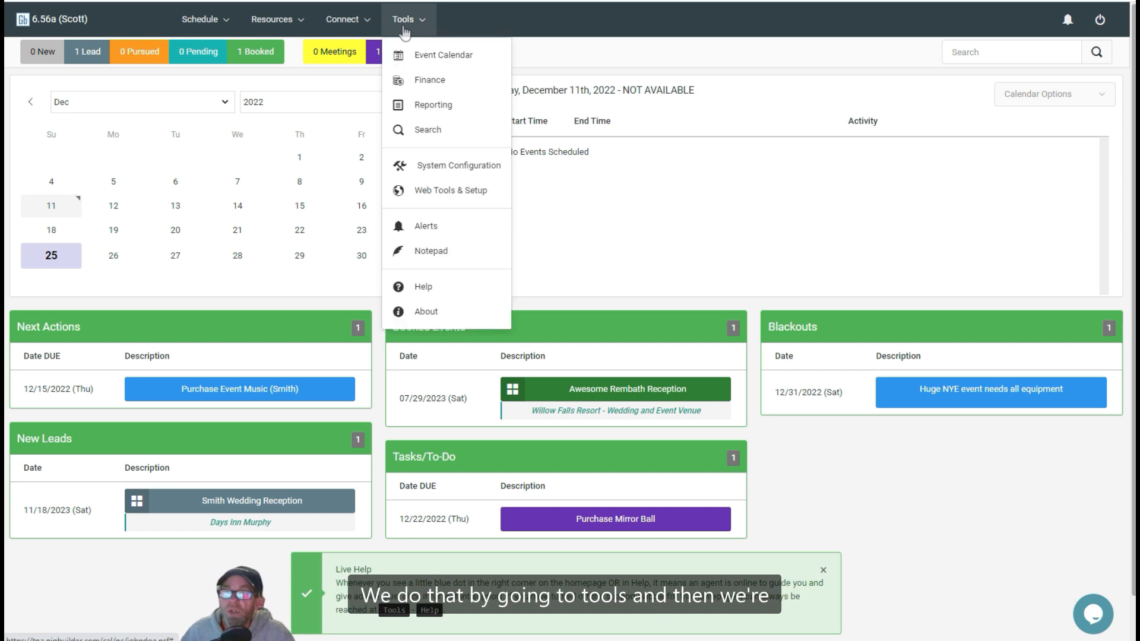
pyautogui.click(462, 164)
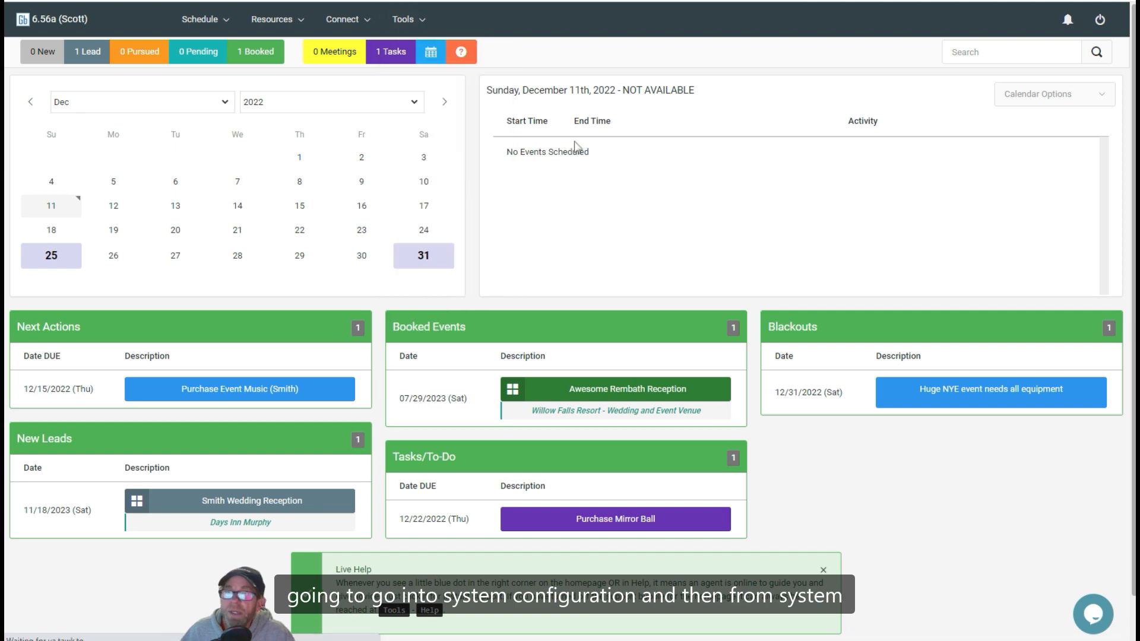
pyautogui.scroll(-8, 672, 247)
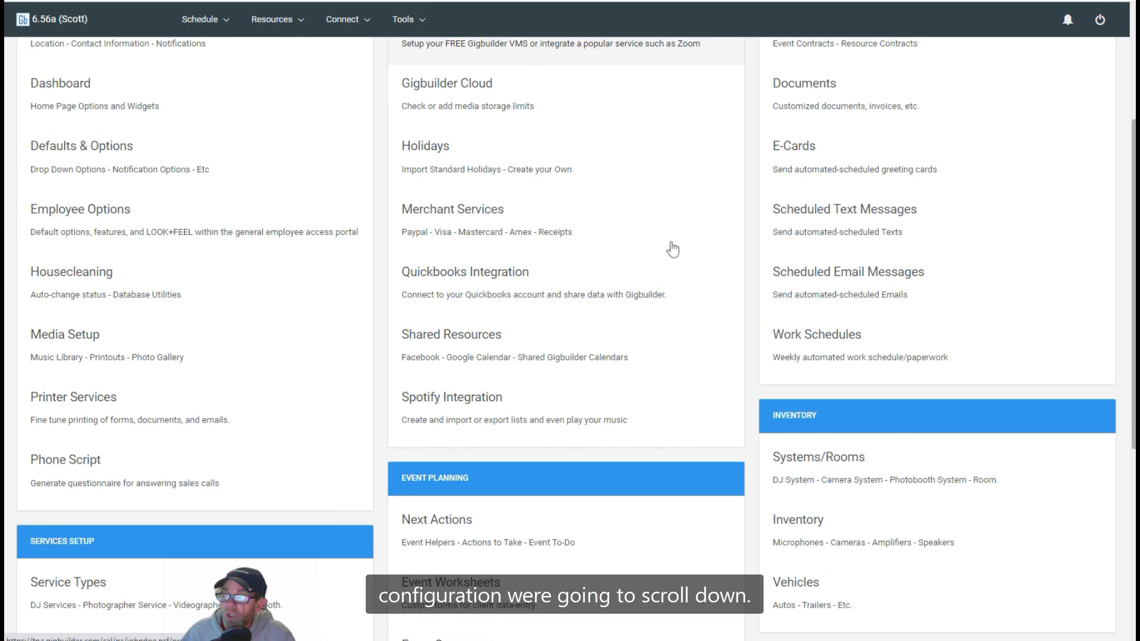
pyautogui.scroll(-3, 668, 249)
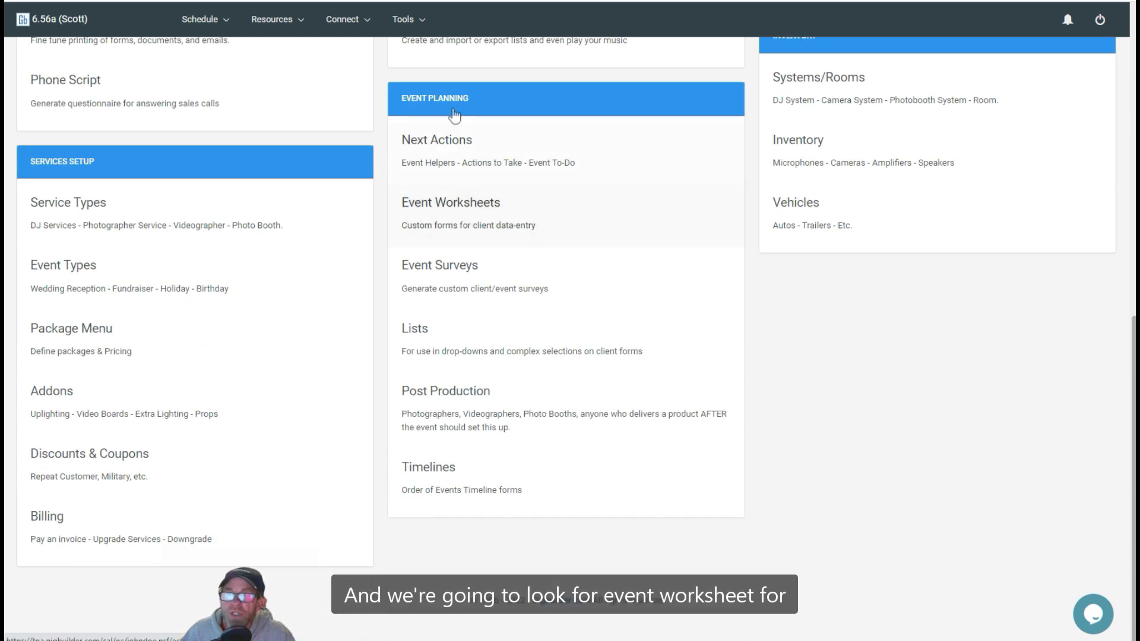
pyautogui.click(464, 223)
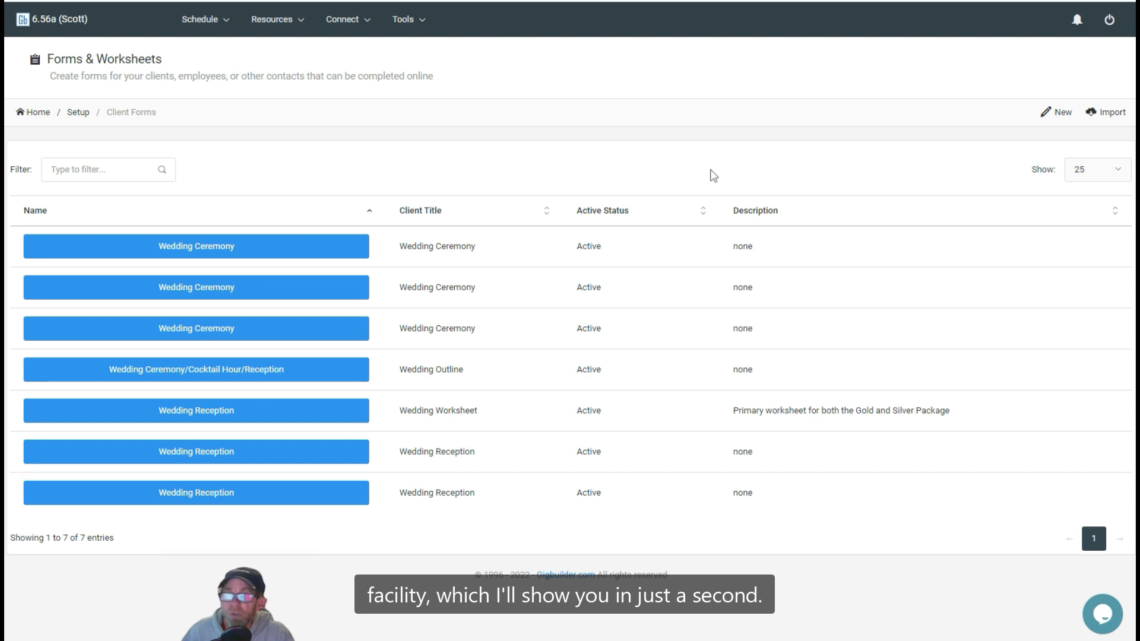
# Step: Delete the last Wedding Reception worksheet in the list, leaving its dependency reassignments at None
pyautogui.click(186, 454)
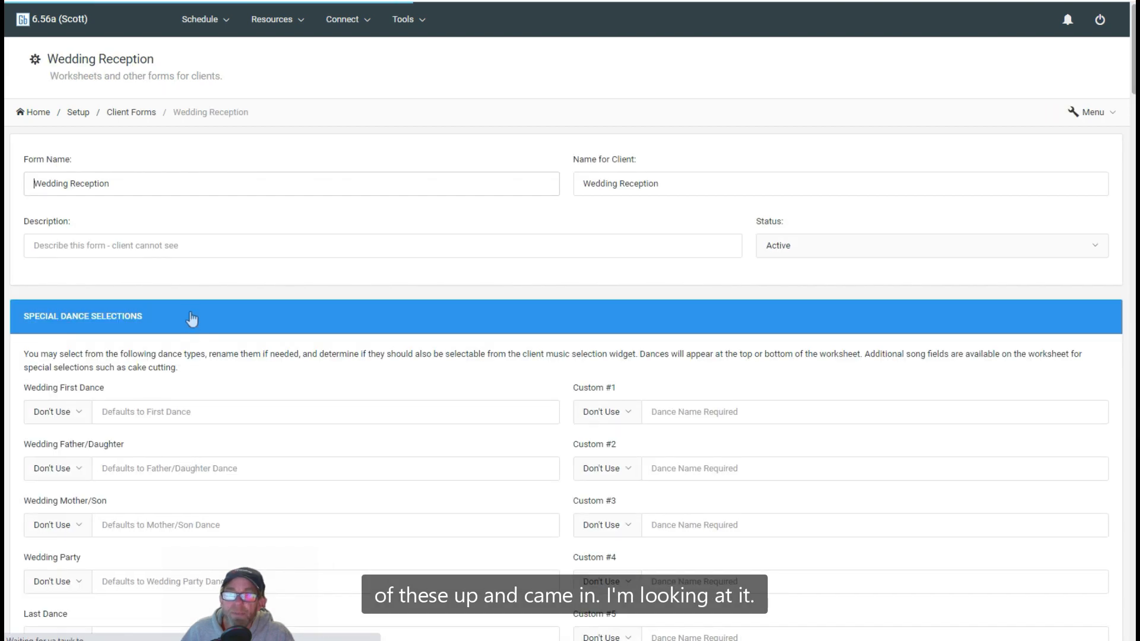
pyautogui.scroll(-20, 245, 268)
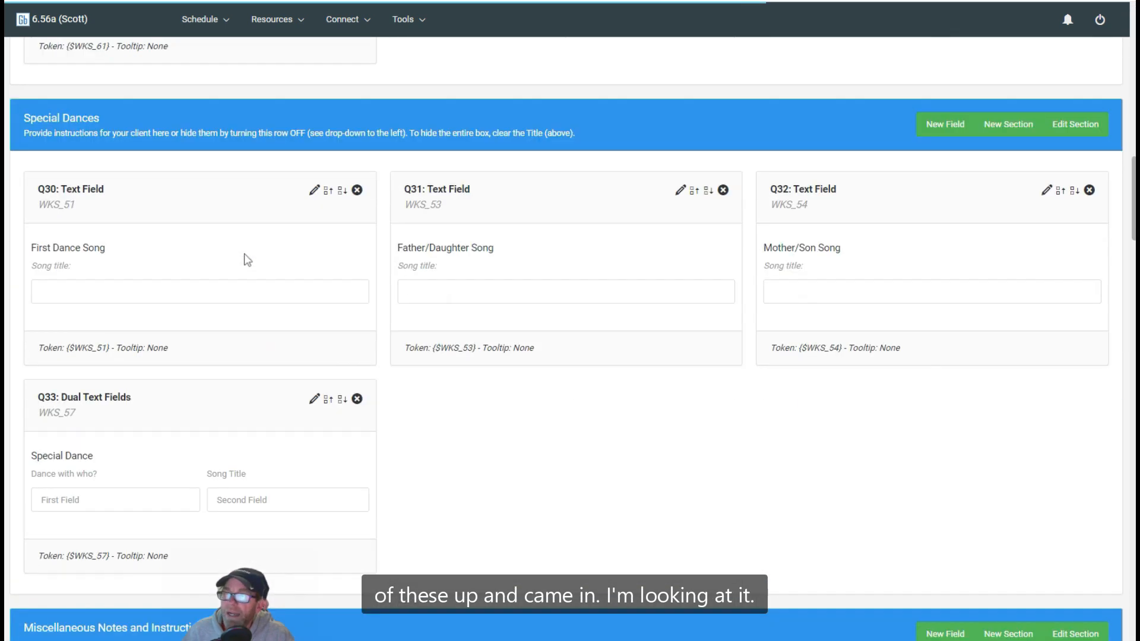
pyautogui.scroll(-15, 248, 260)
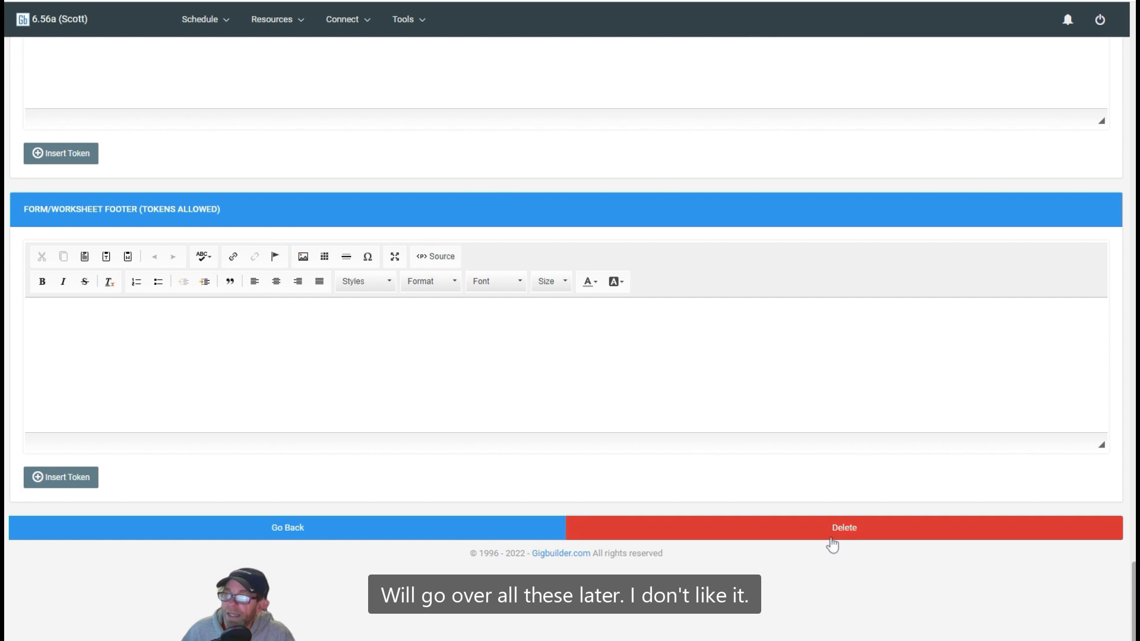
pyautogui.click(832, 545)
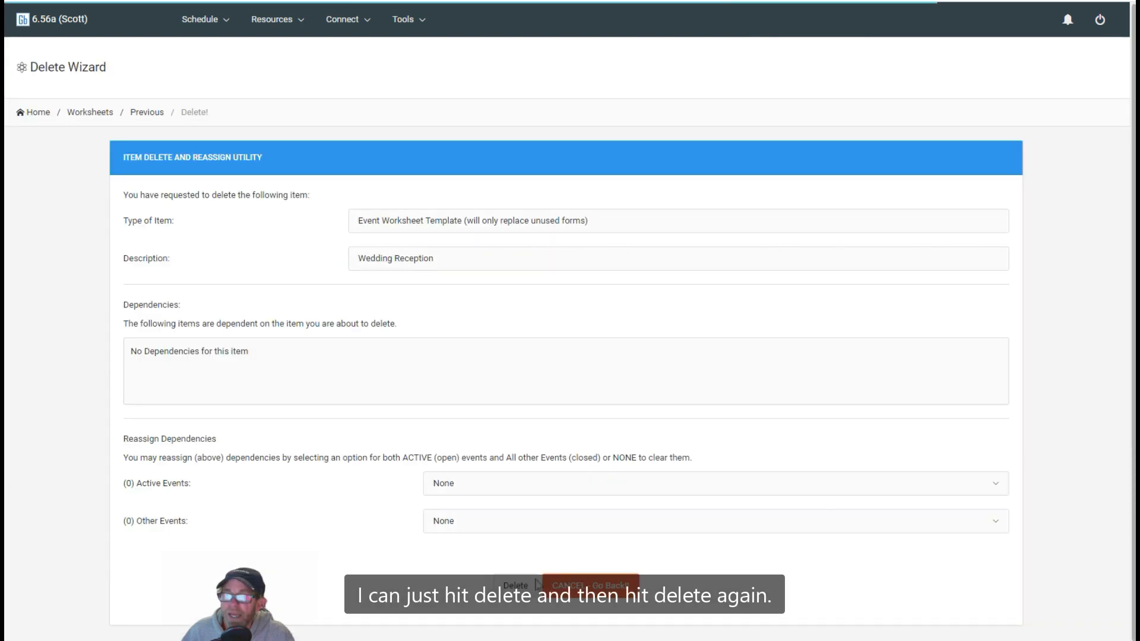
pyautogui.click(516, 587)
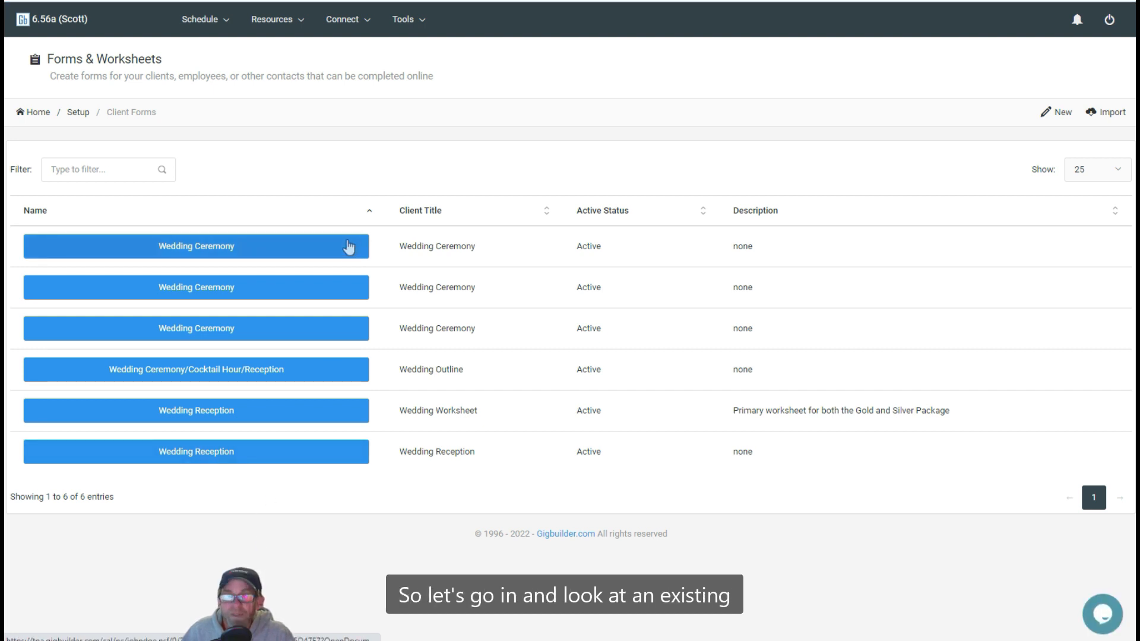
# Step: Open the Wedding Reception worksheet described as primary for the Gold and Silver Package and view its status options
pyautogui.click(199, 418)
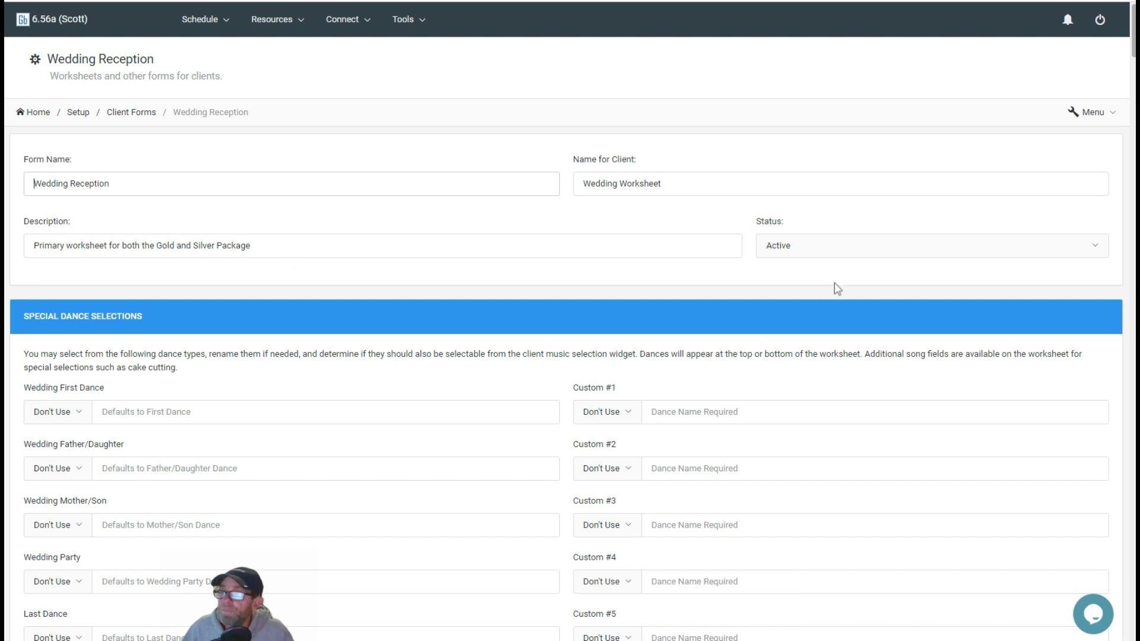
pyautogui.click(793, 256)
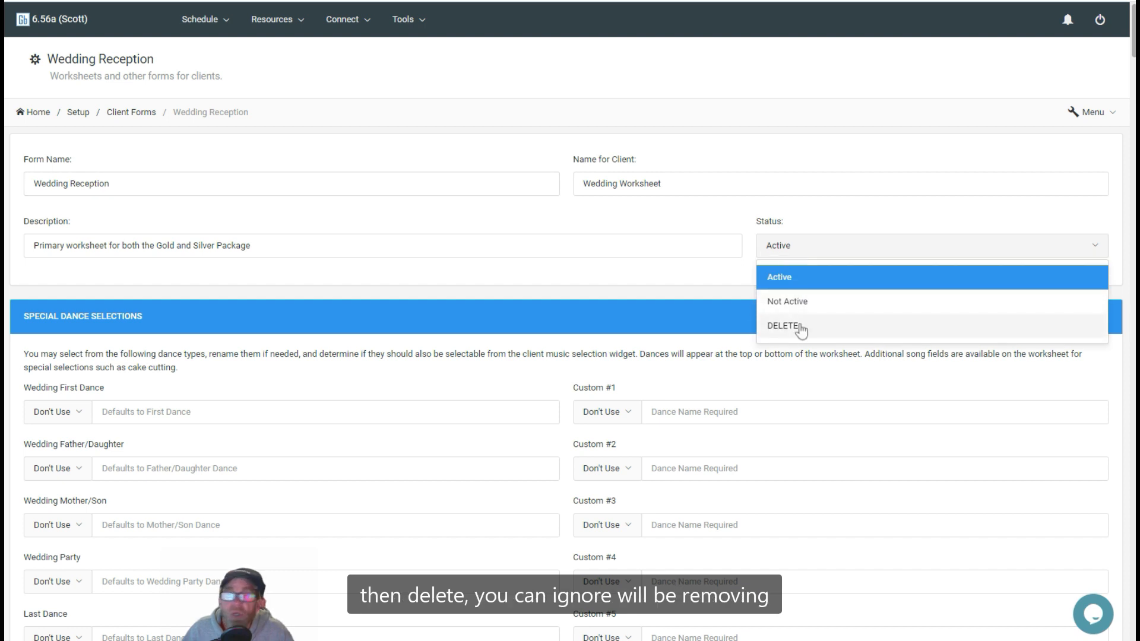
pyautogui.click(409, 298)
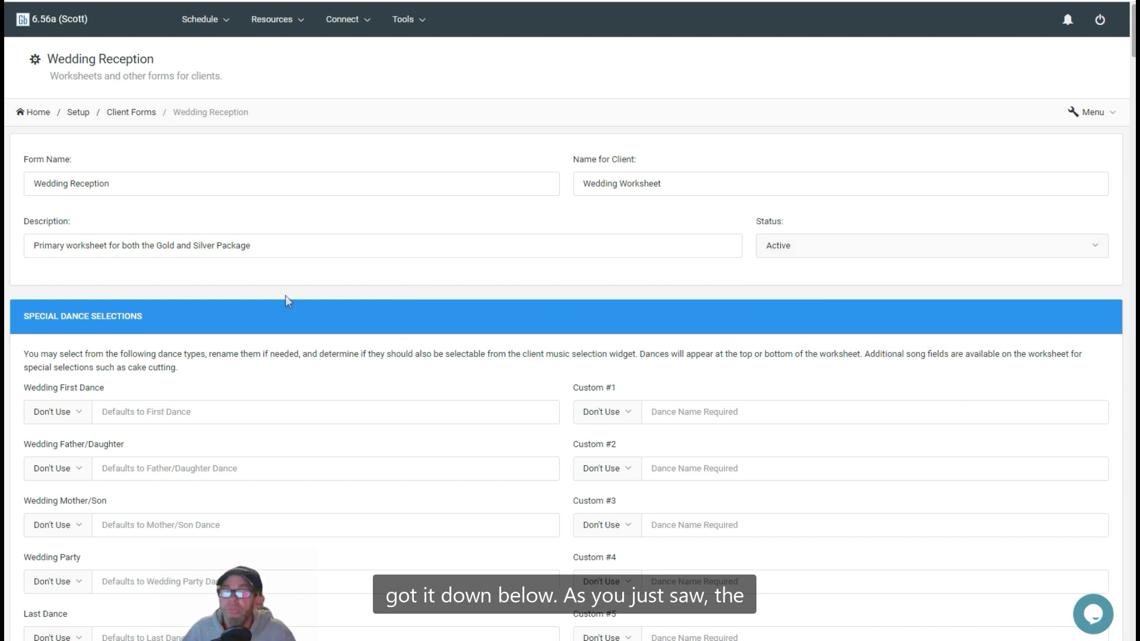
# Step: Set the Wedding First Dance, Father/Daughter, Mother/Son and Wedding Party special dance selections to Worksheet
pyautogui.scroll(-4, 286, 300)
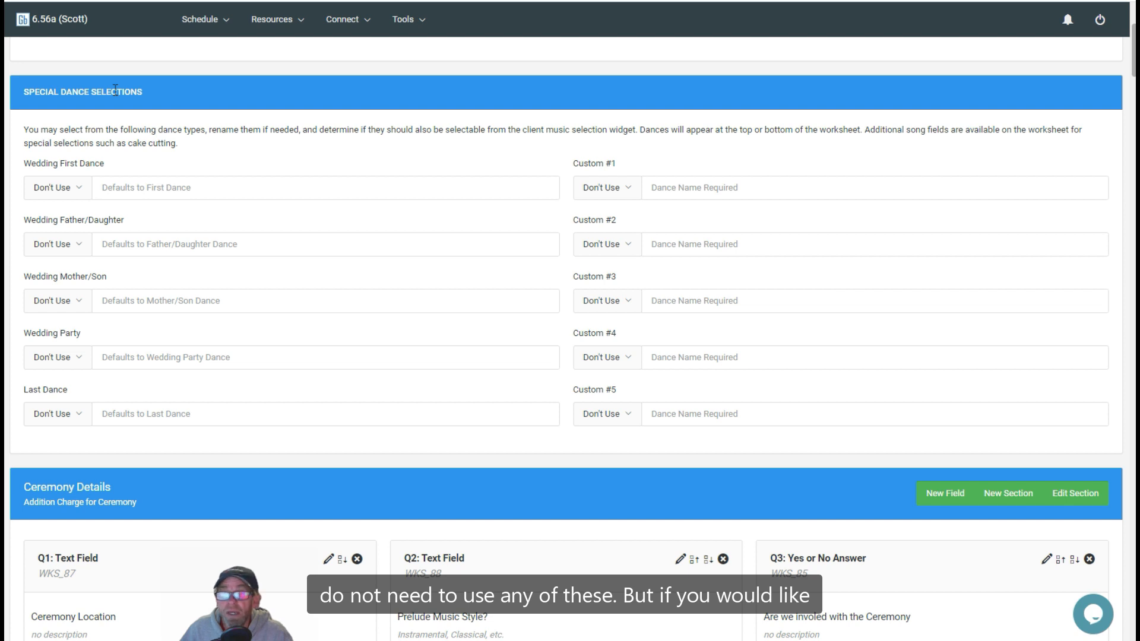
pyautogui.click(69, 191)
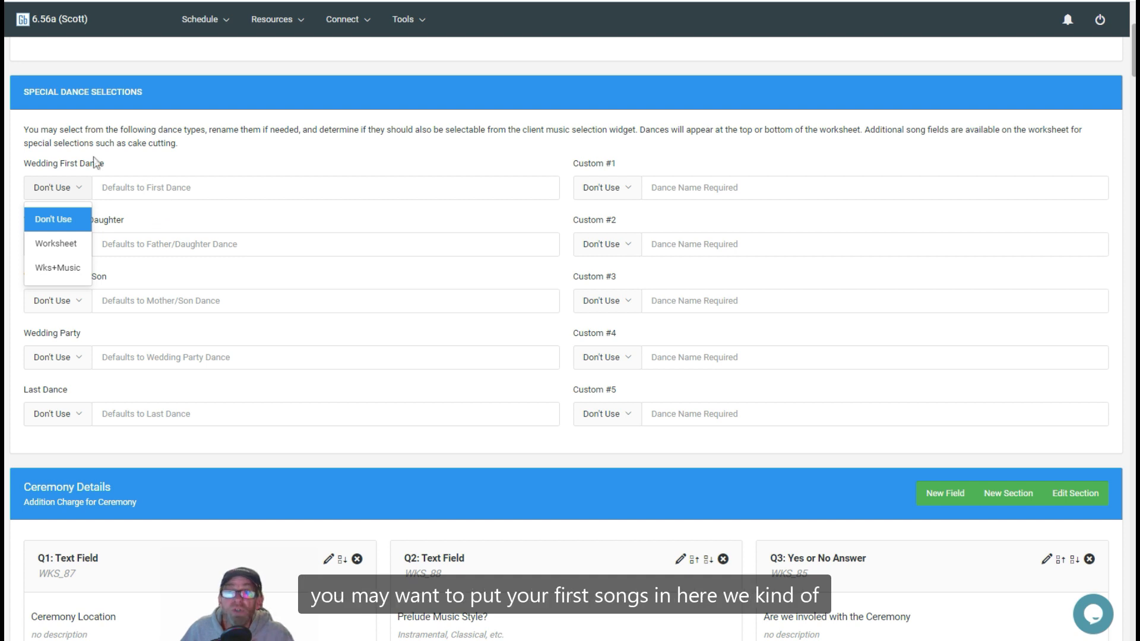
pyautogui.click(165, 162)
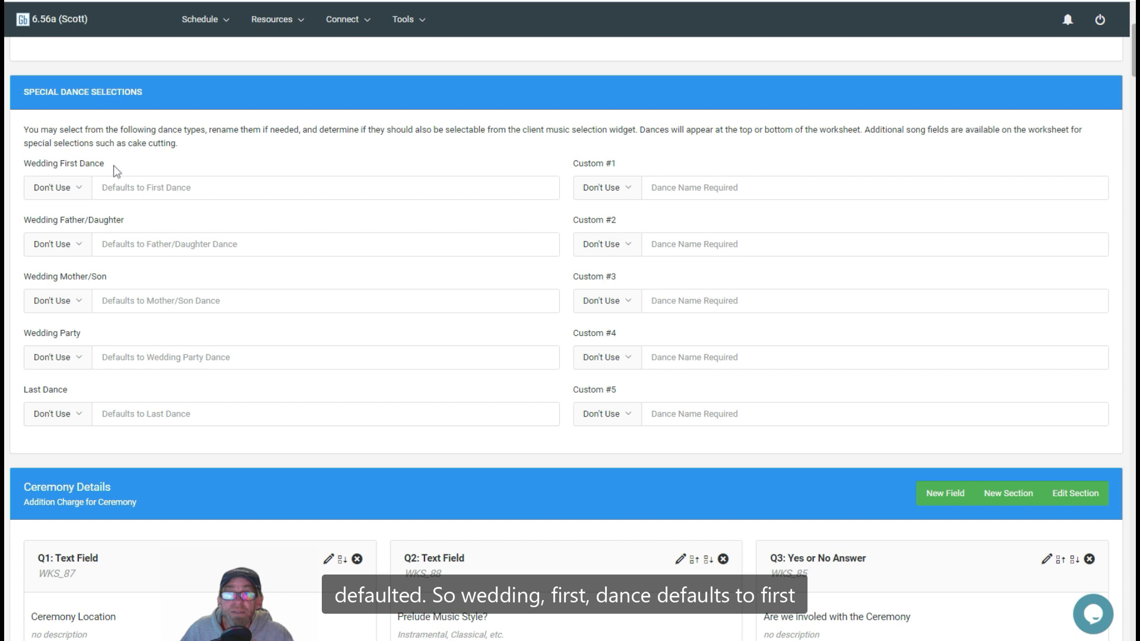
pyautogui.click(176, 187)
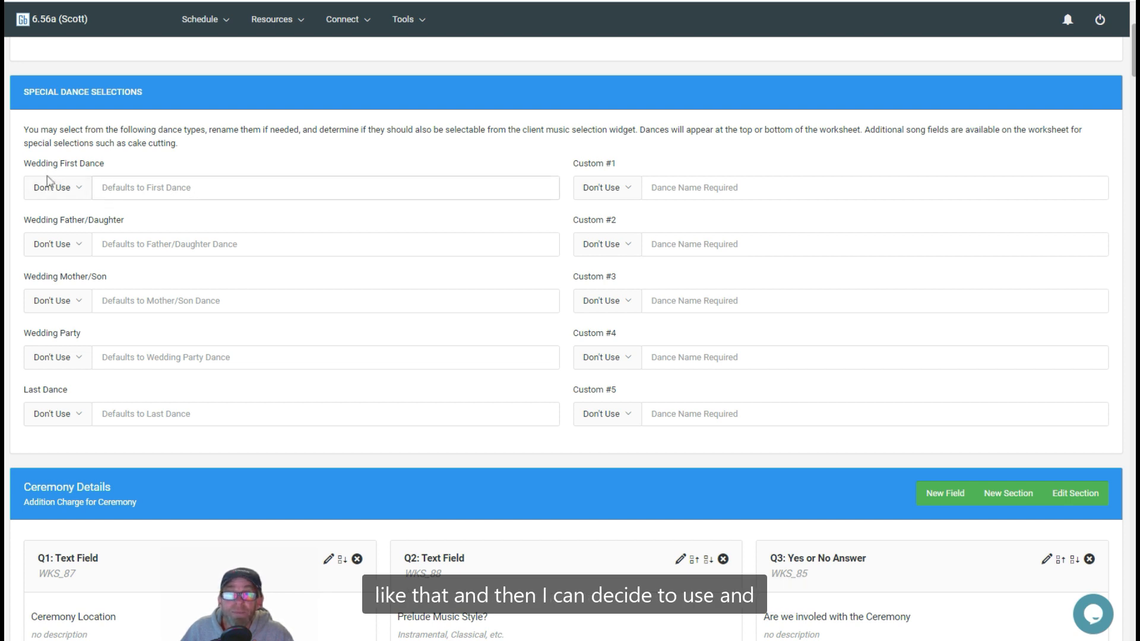
pyautogui.click(39, 194)
pyautogui.click(42, 253)
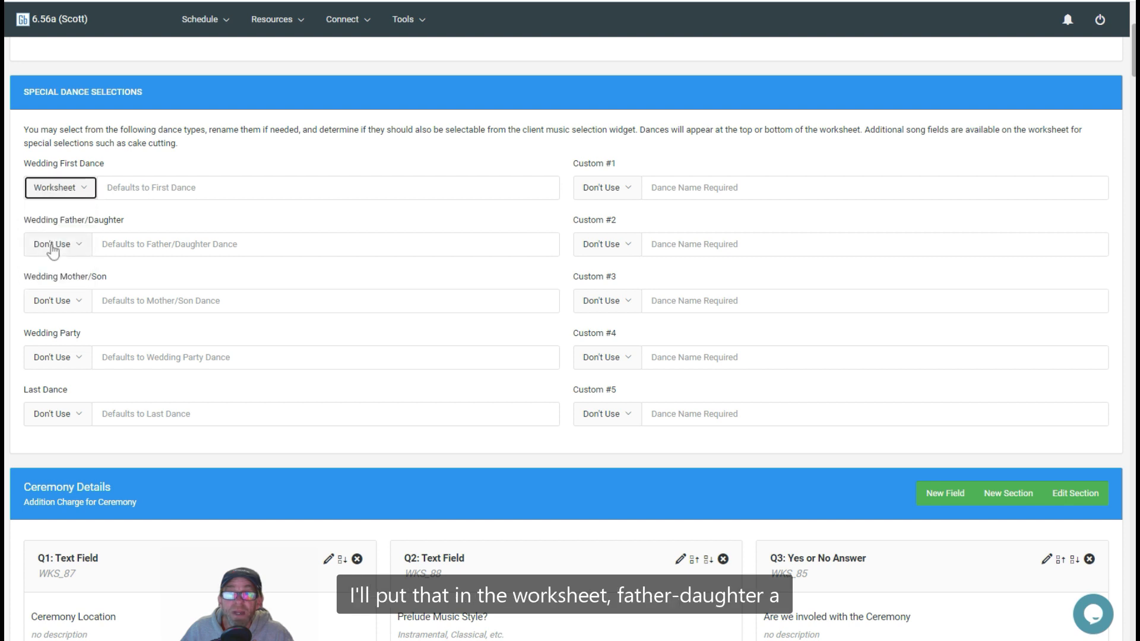
pyautogui.click(71, 251)
pyautogui.click(56, 298)
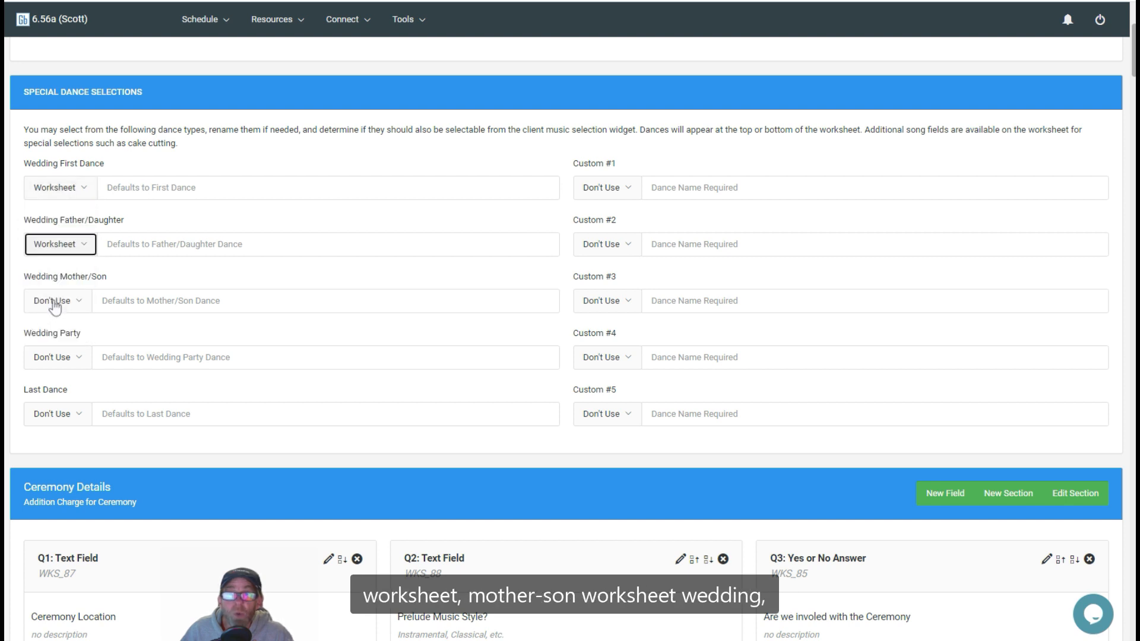
pyautogui.click(64, 305)
pyautogui.click(51, 355)
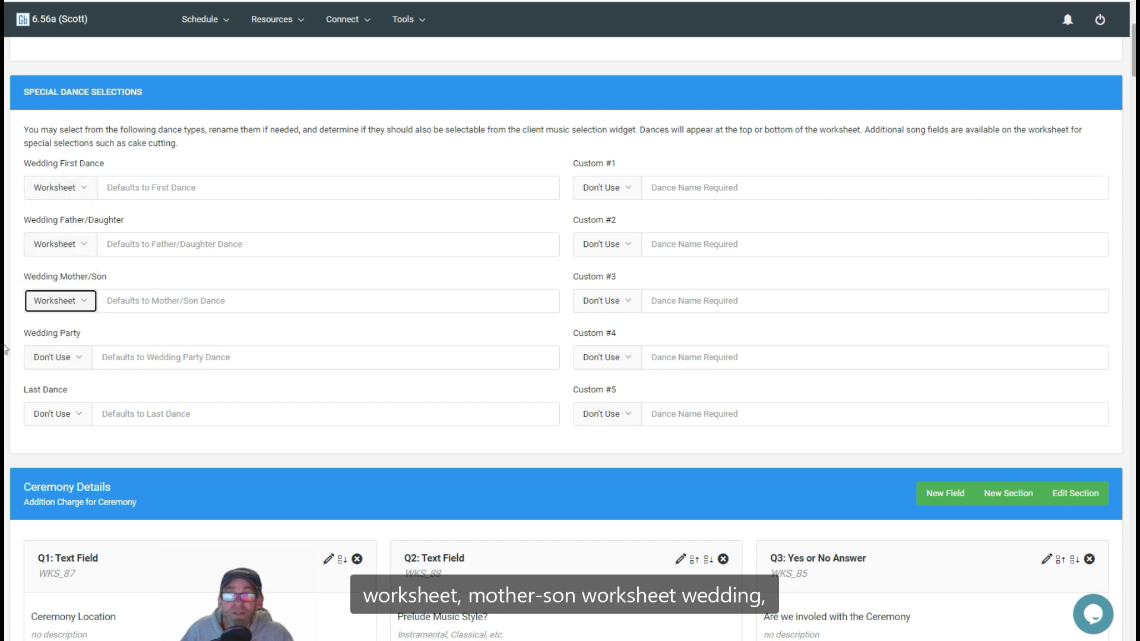
pyautogui.click(77, 359)
pyautogui.click(60, 411)
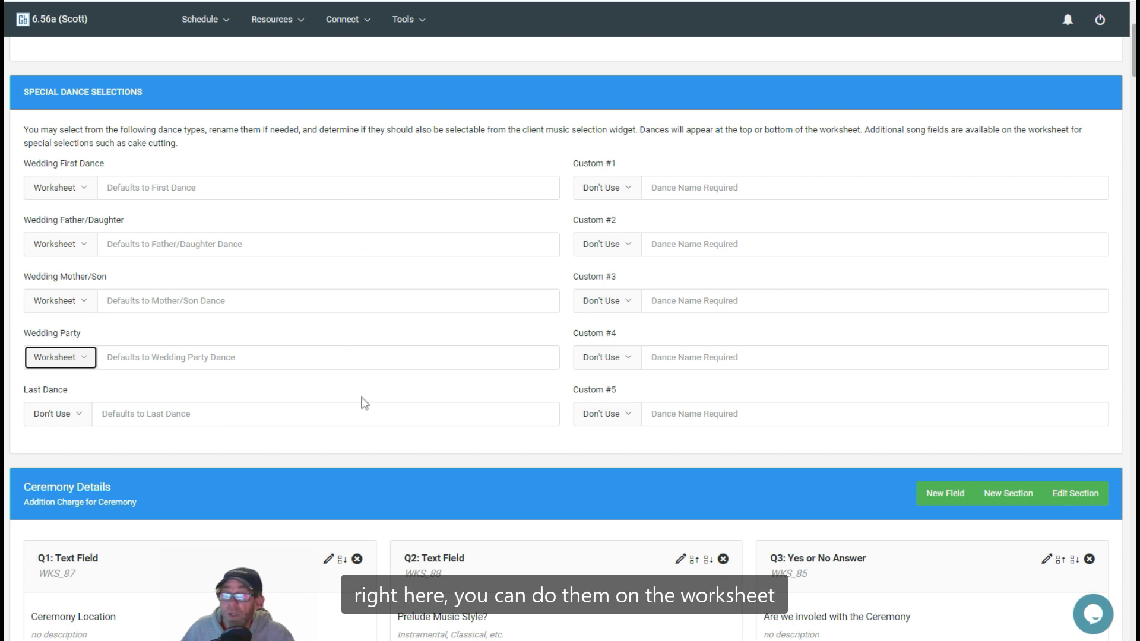
# Step: Examine the Ceremony Location question's field details and available field types, and close them without saving
pyautogui.scroll(-4, 353, 460)
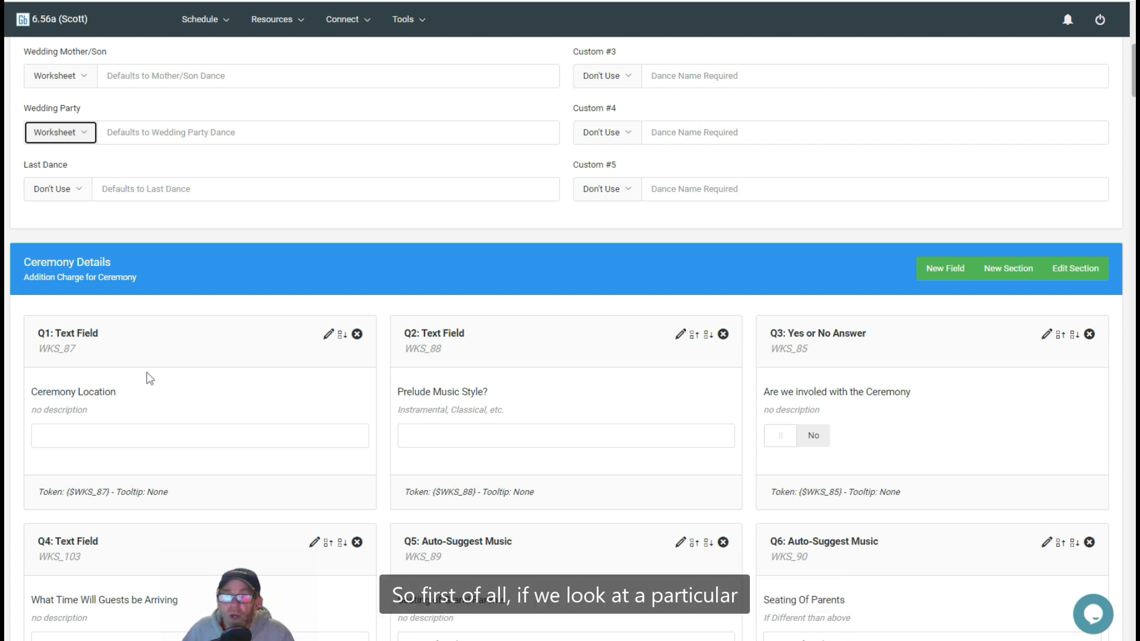
pyautogui.scroll(-3, 149, 379)
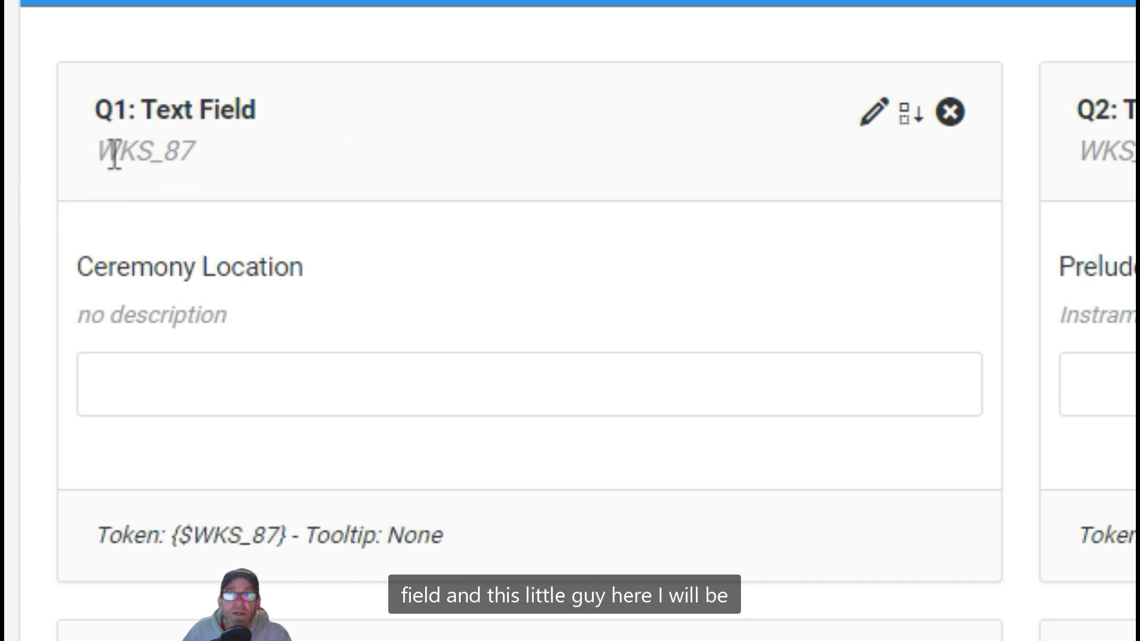
pyautogui.moveTo(98, 152); pyautogui.dragTo(226, 156)
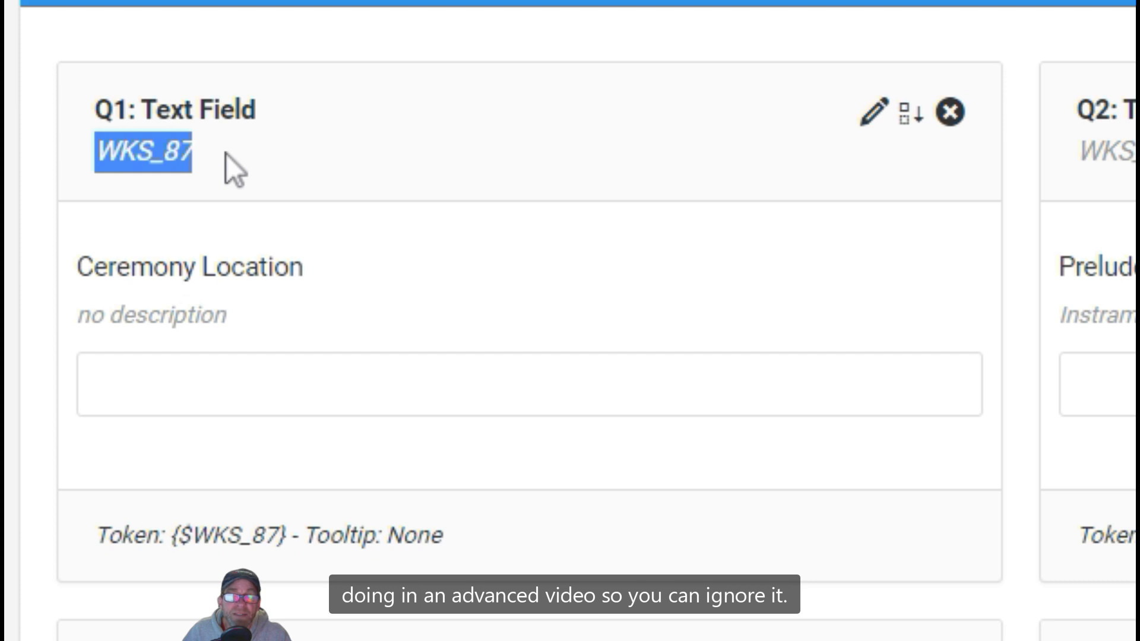
pyautogui.click(227, 154)
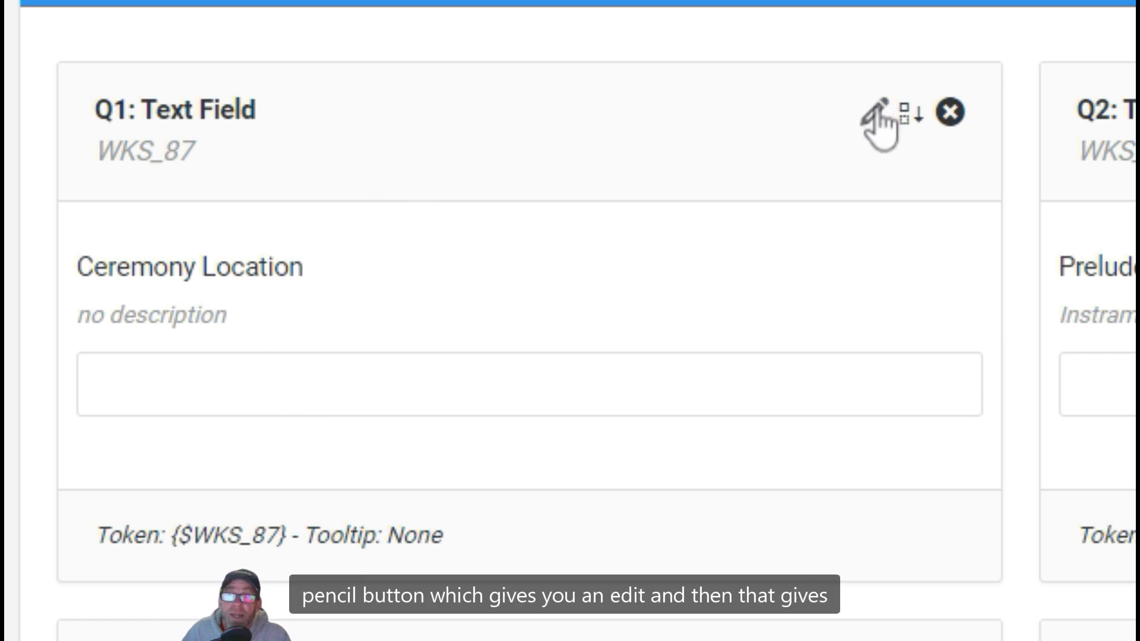
pyautogui.click(879, 114)
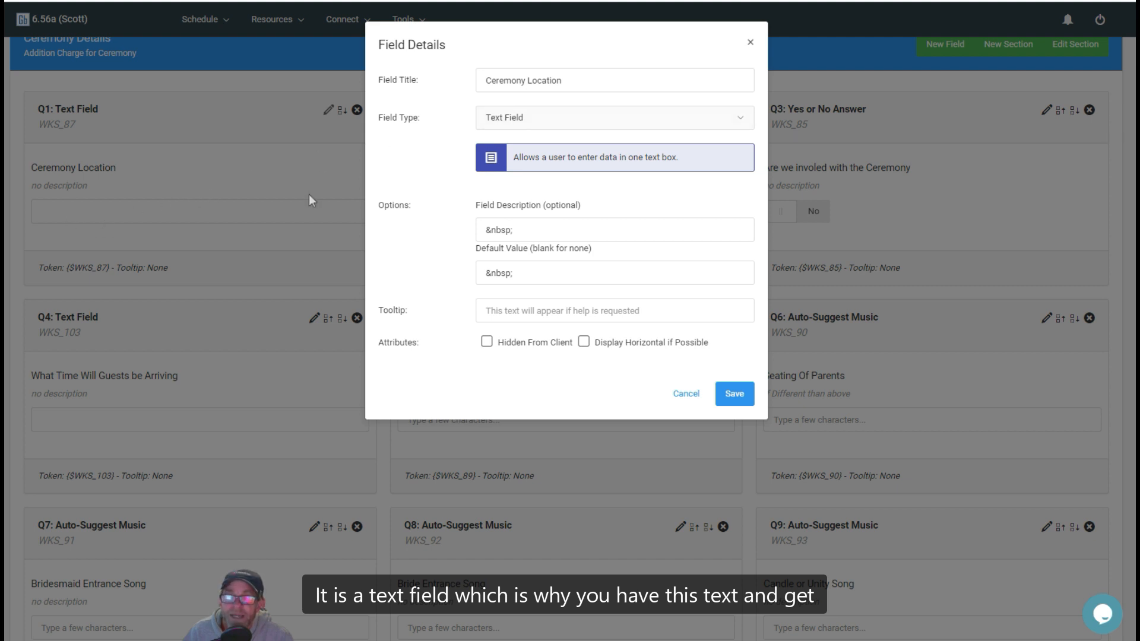
pyautogui.click(613, 122)
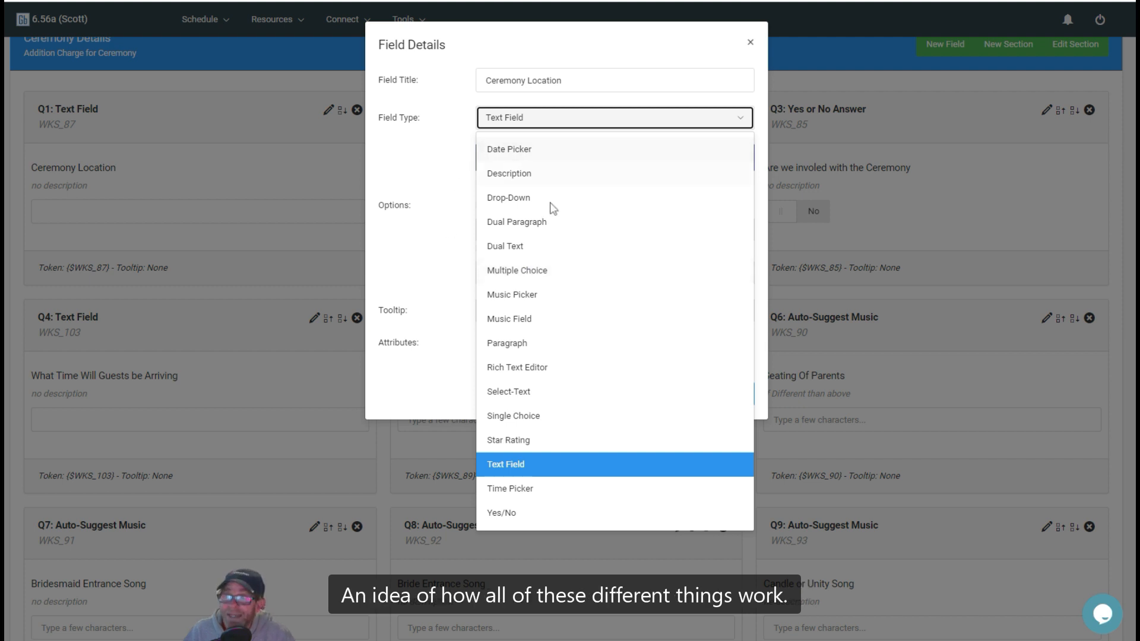
pyautogui.click(414, 254)
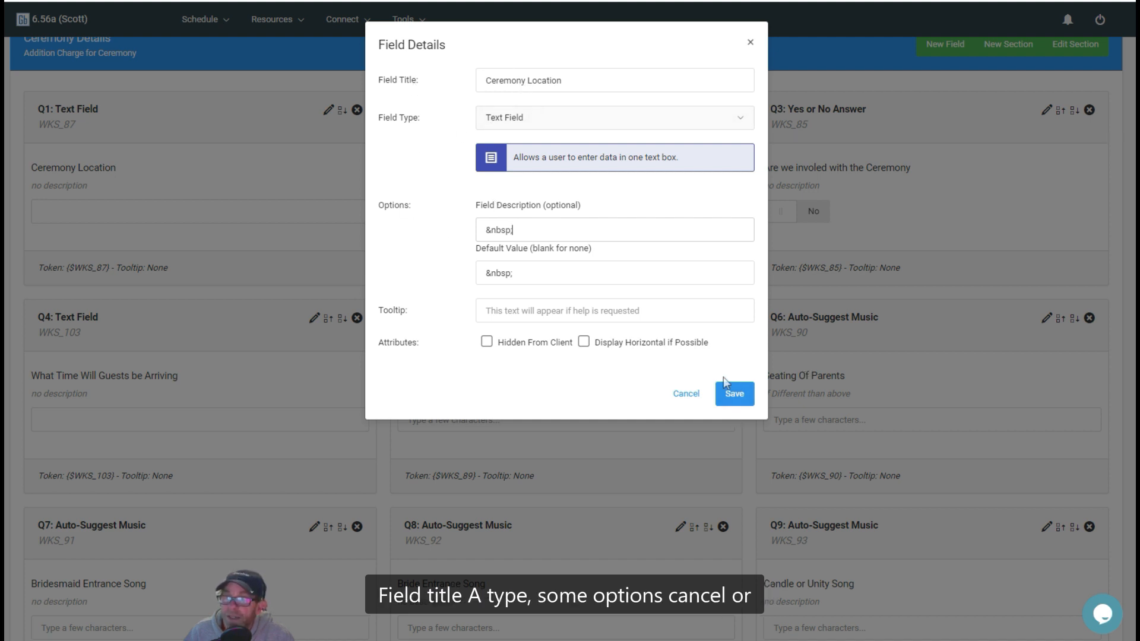
pyautogui.click(687, 395)
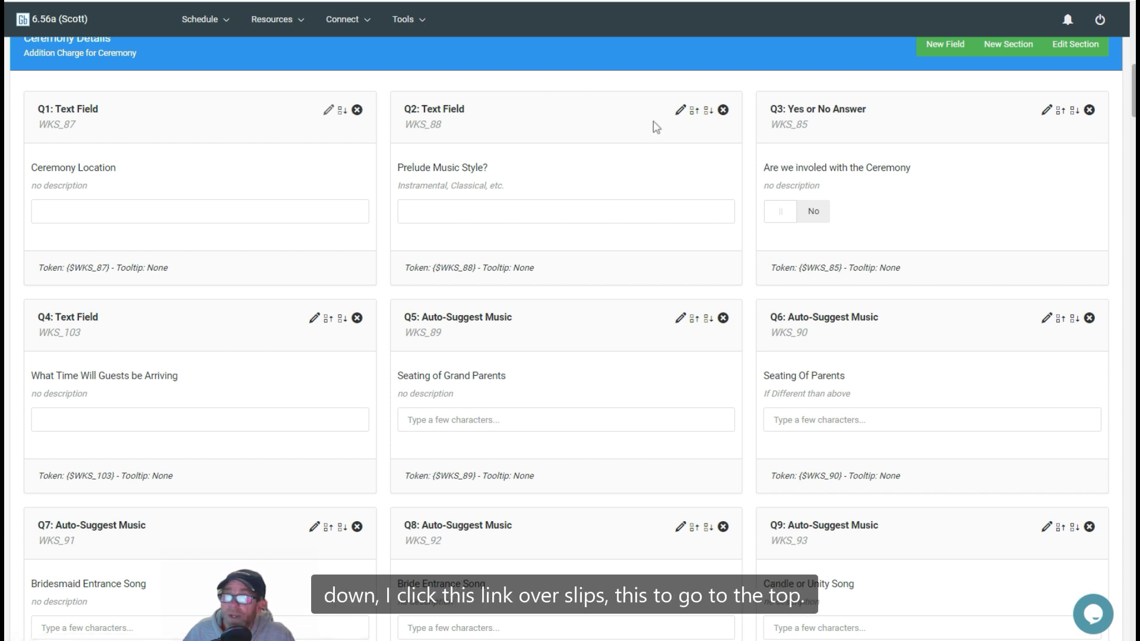
# Step: Move the Prelude Music Style question ahead of Ceremony Location in the Ceremony Details section
pyautogui.click(693, 116)
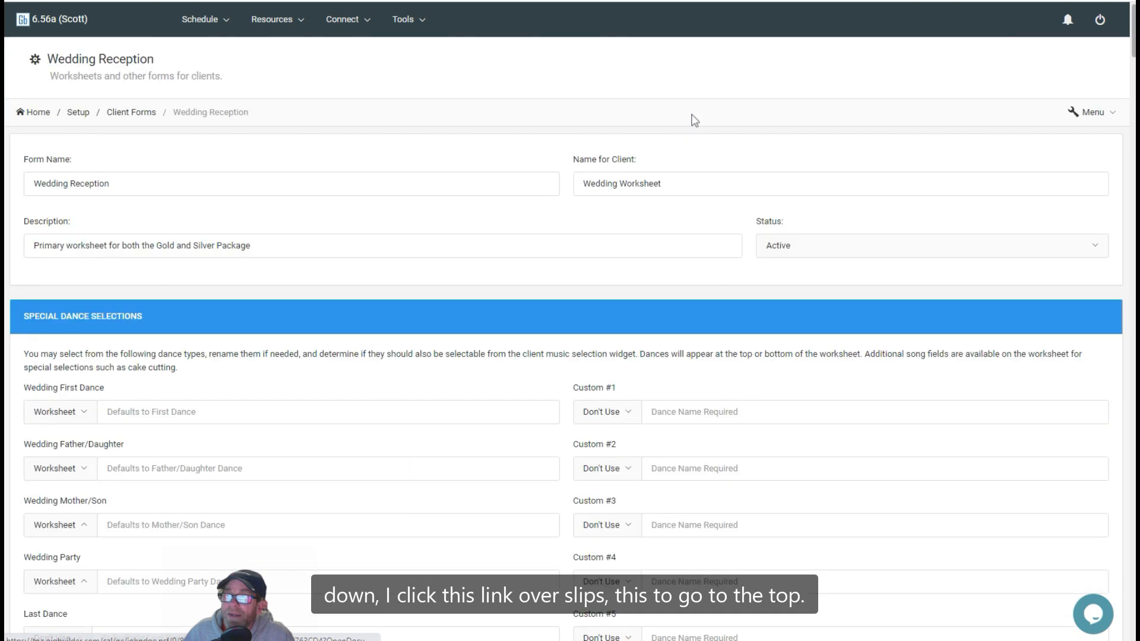
pyautogui.scroll(-8, 368, 92)
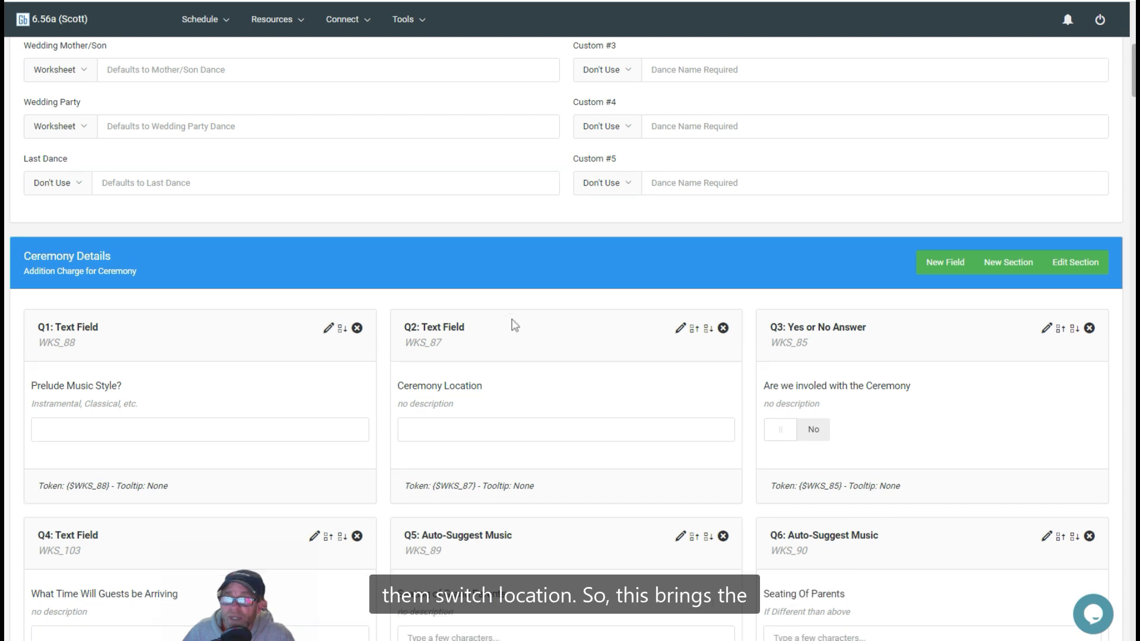
pyautogui.scroll(-4, 511, 323)
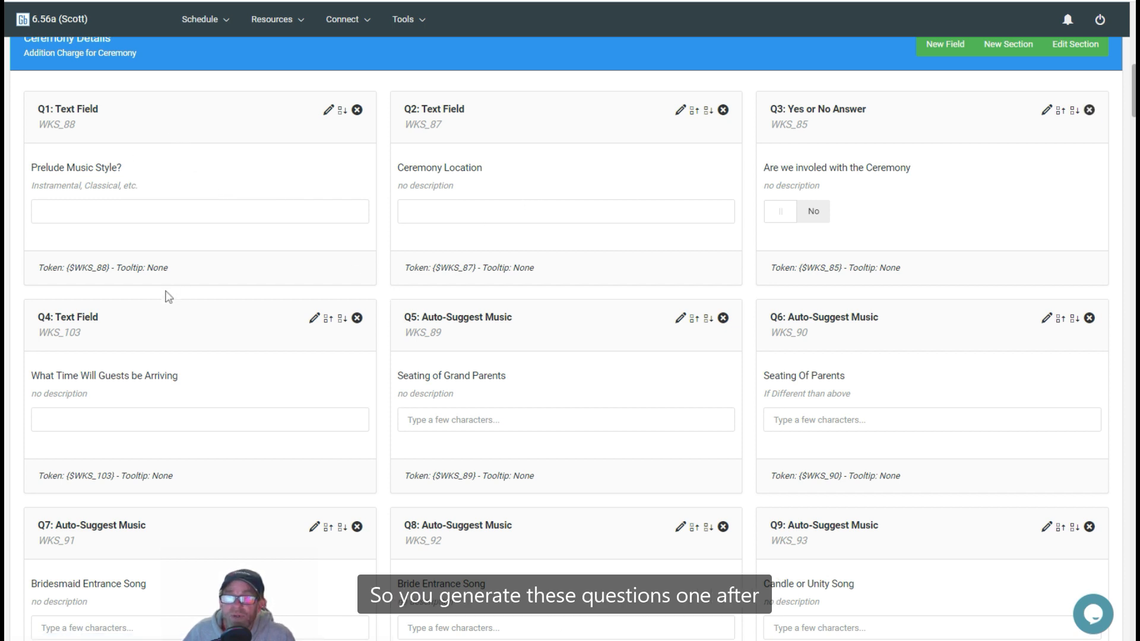
# Step: Examine the worksheet's question sections from Ceremony Details through Basic Music Details, and return to the Special Dance Selections
pyautogui.scroll(-10, 214, 495)
pyautogui.scroll(-2, 212, 493)
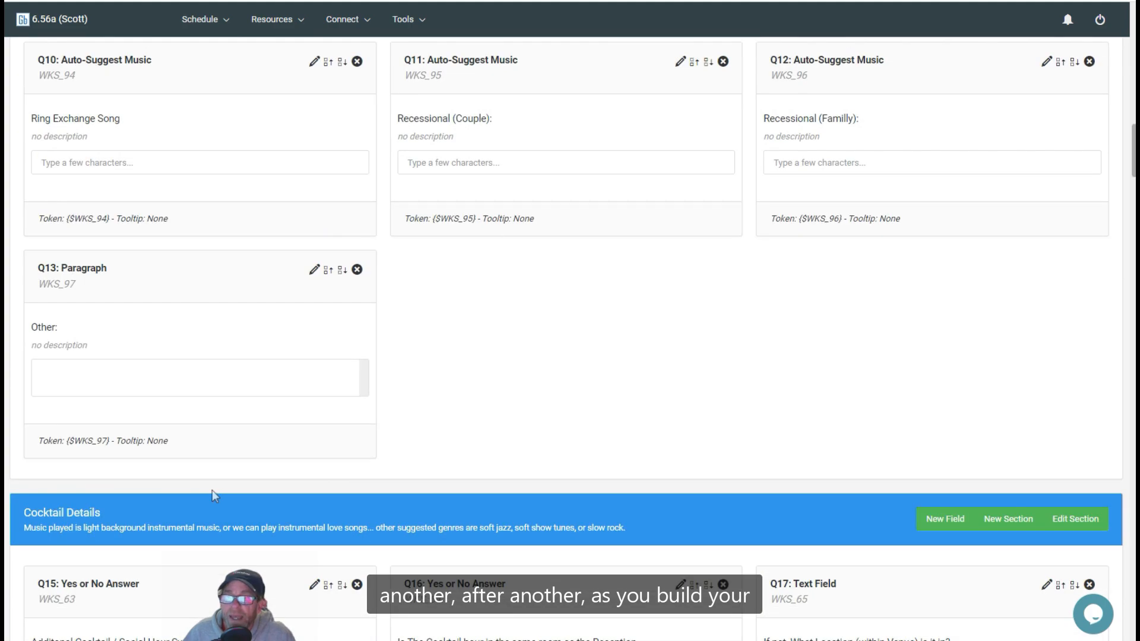
pyautogui.scroll(-8, 456, 382)
pyautogui.scroll(-6, 457, 382)
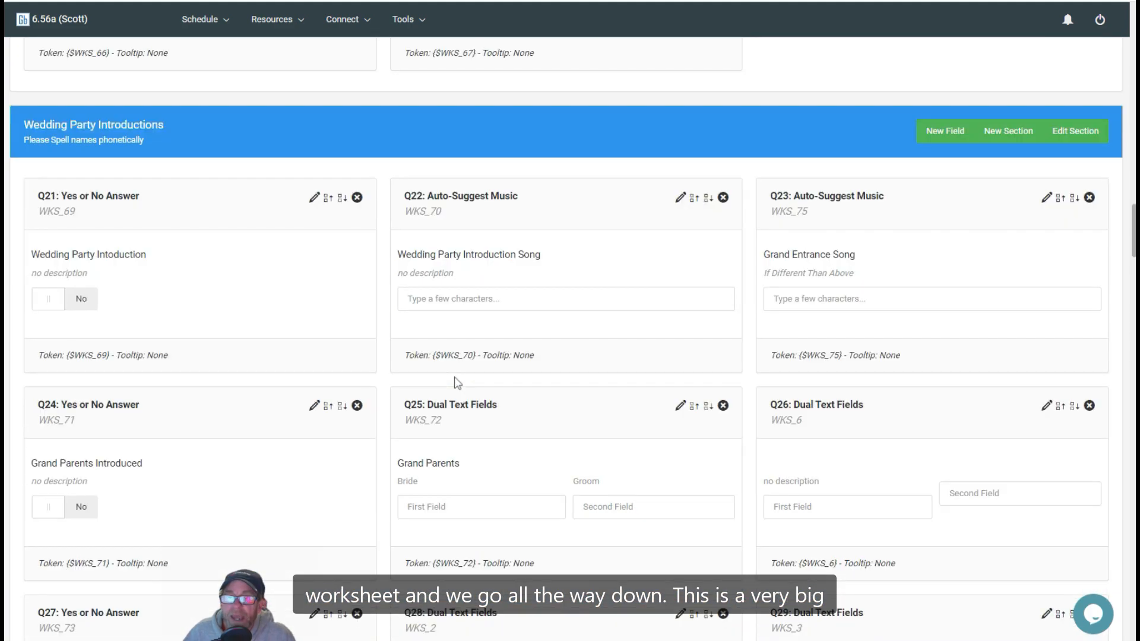
pyautogui.scroll(-4, 458, 382)
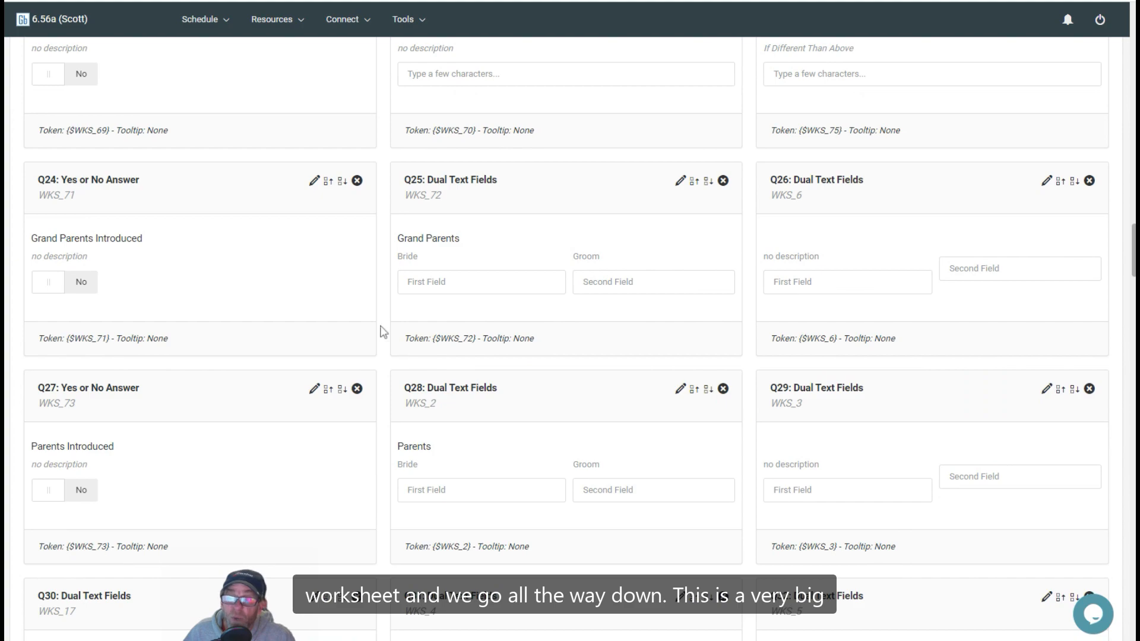
pyautogui.scroll(-4, 383, 331)
pyautogui.scroll(-10, 383, 332)
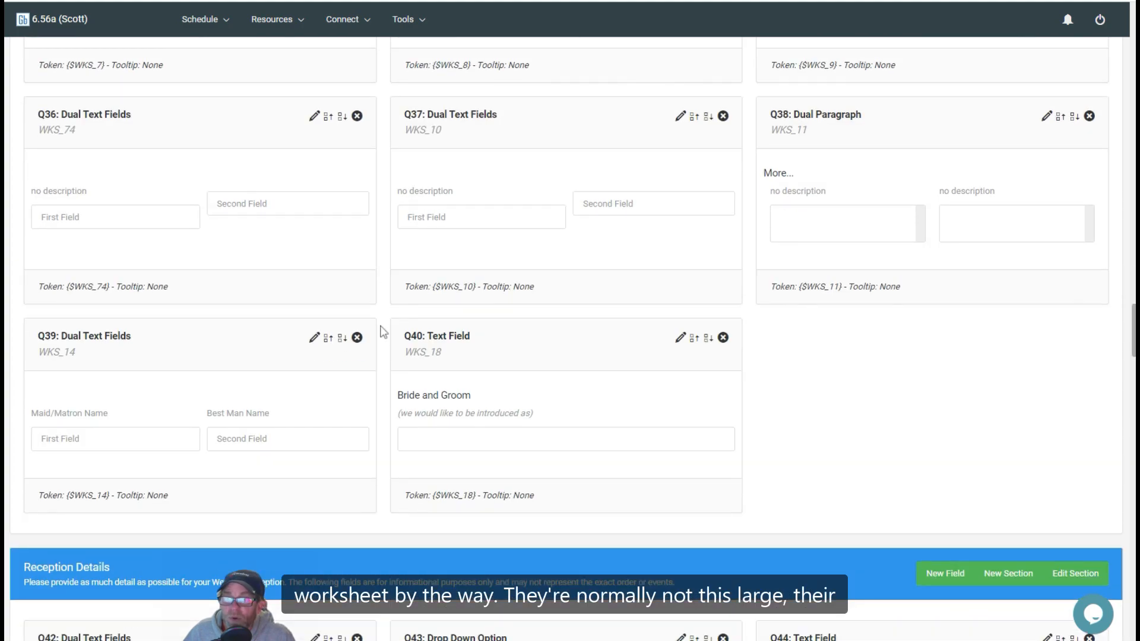
pyautogui.scroll(-4, 383, 331)
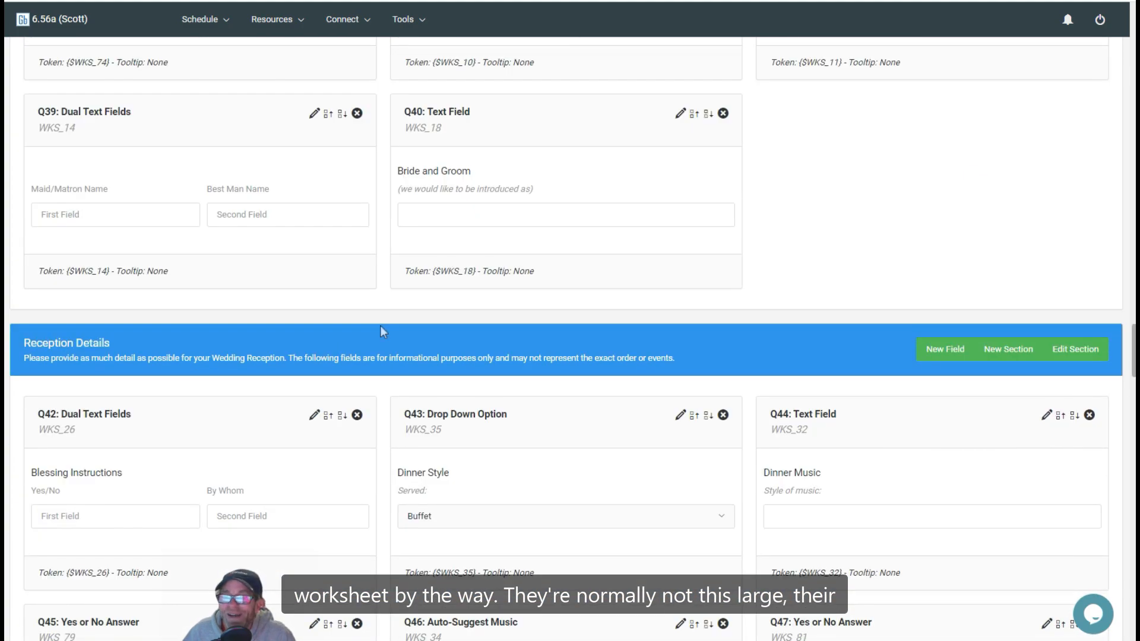
pyautogui.scroll(-15, 383, 331)
pyautogui.scroll(-8, 383, 331)
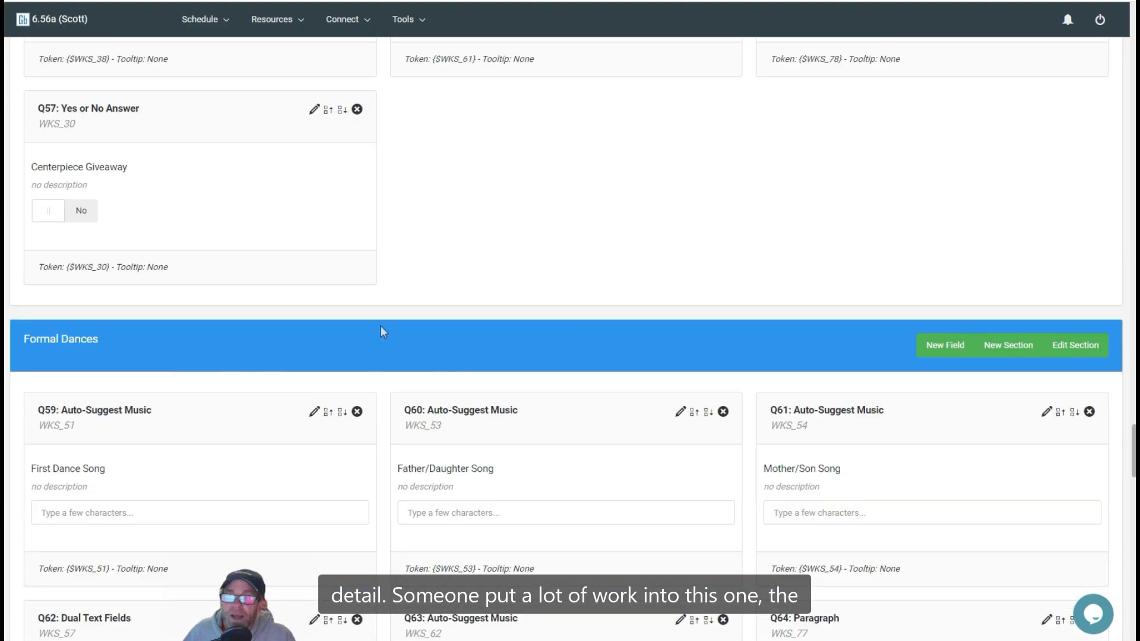
pyautogui.scroll(-8, 383, 331)
pyautogui.scroll(-4, 383, 331)
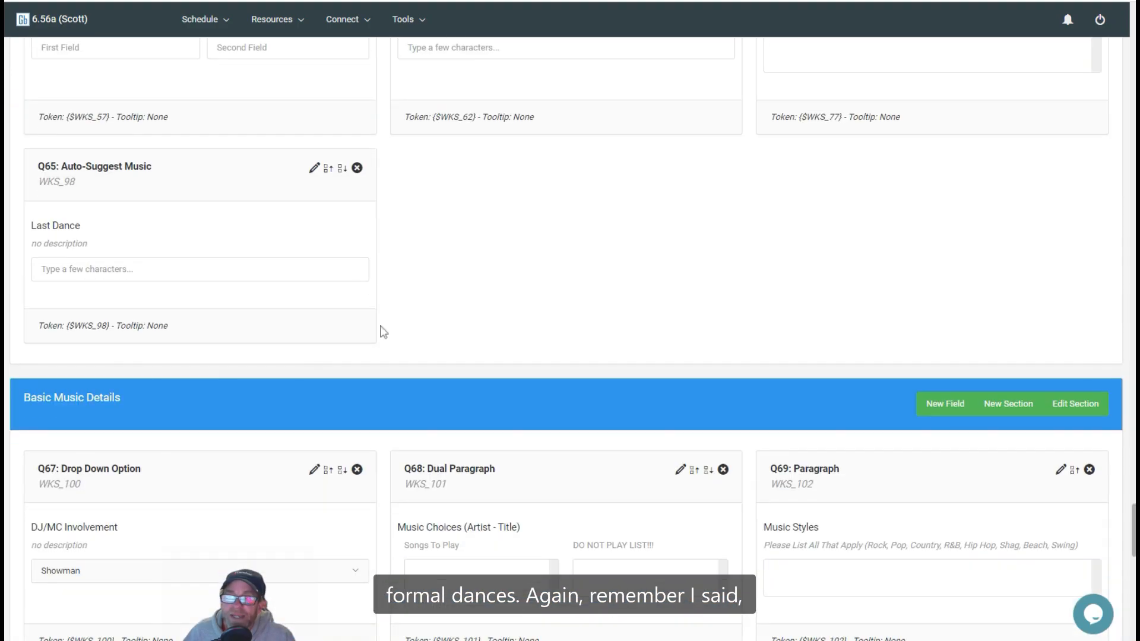
pyautogui.scroll(8, 383, 331)
pyautogui.scroll(8, 198, 147)
pyautogui.scroll(20, 198, 147)
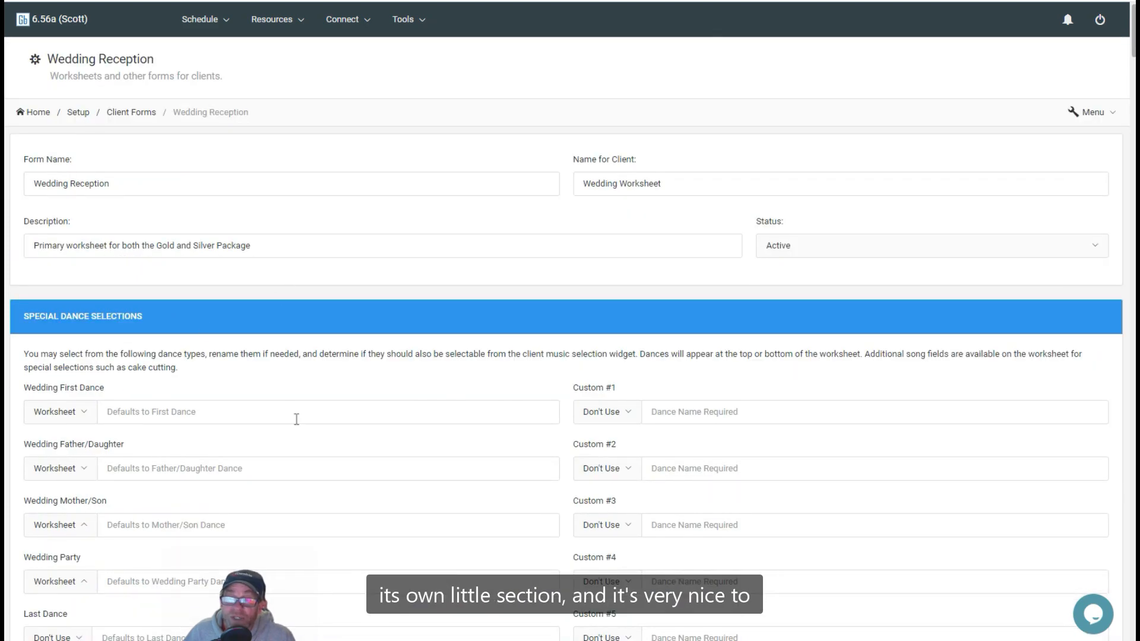
# Step: Examine the remainder of the worksheet down to the worksheet token header and the form header and footer editors
pyautogui.scroll(-20, 449, 359)
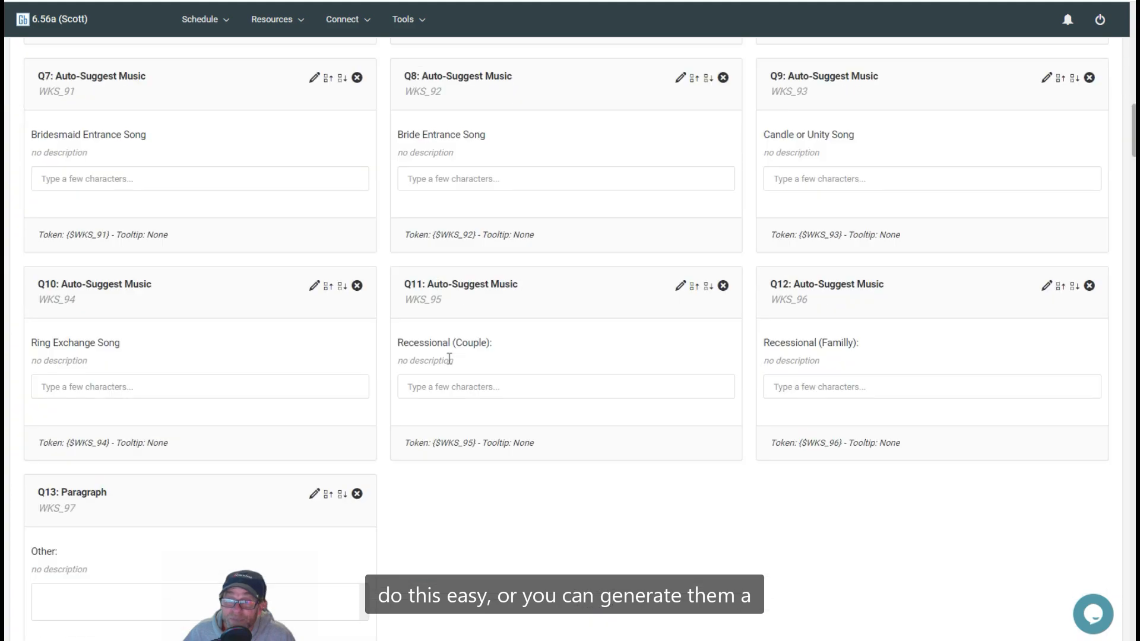
pyautogui.scroll(-18, 449, 359)
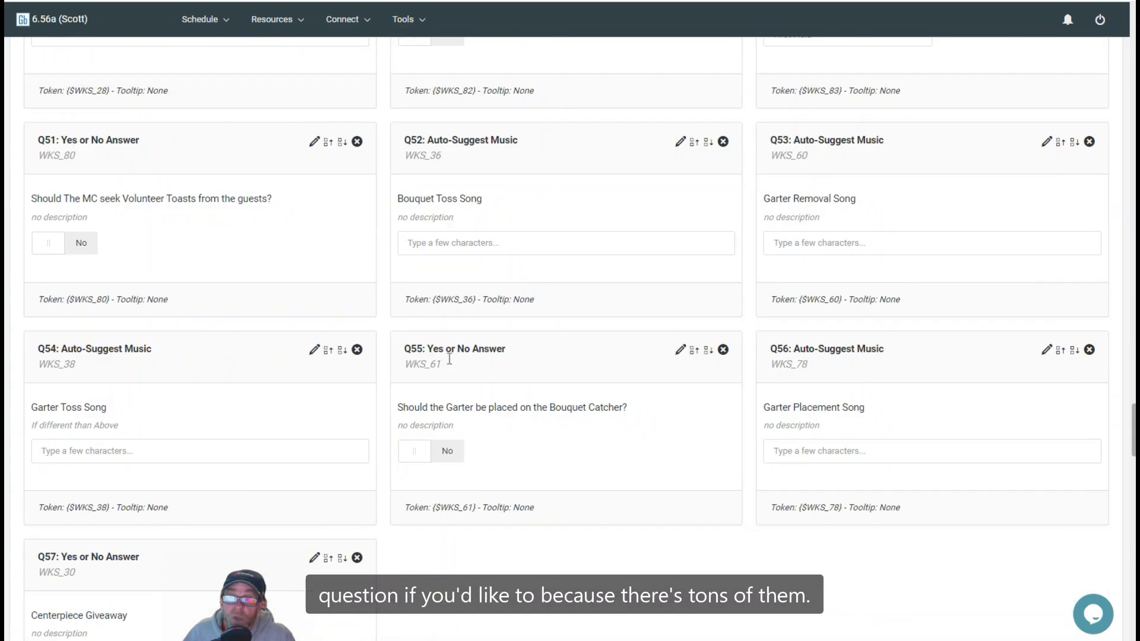
pyautogui.scroll(-11, 451, 364)
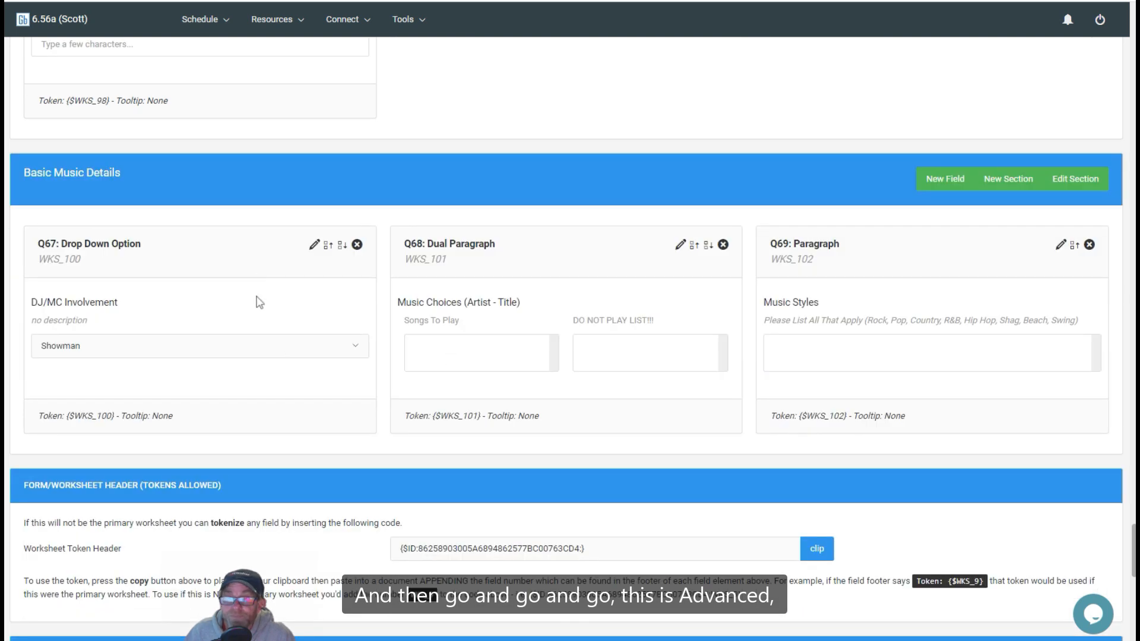
pyautogui.scroll(-4, 259, 298)
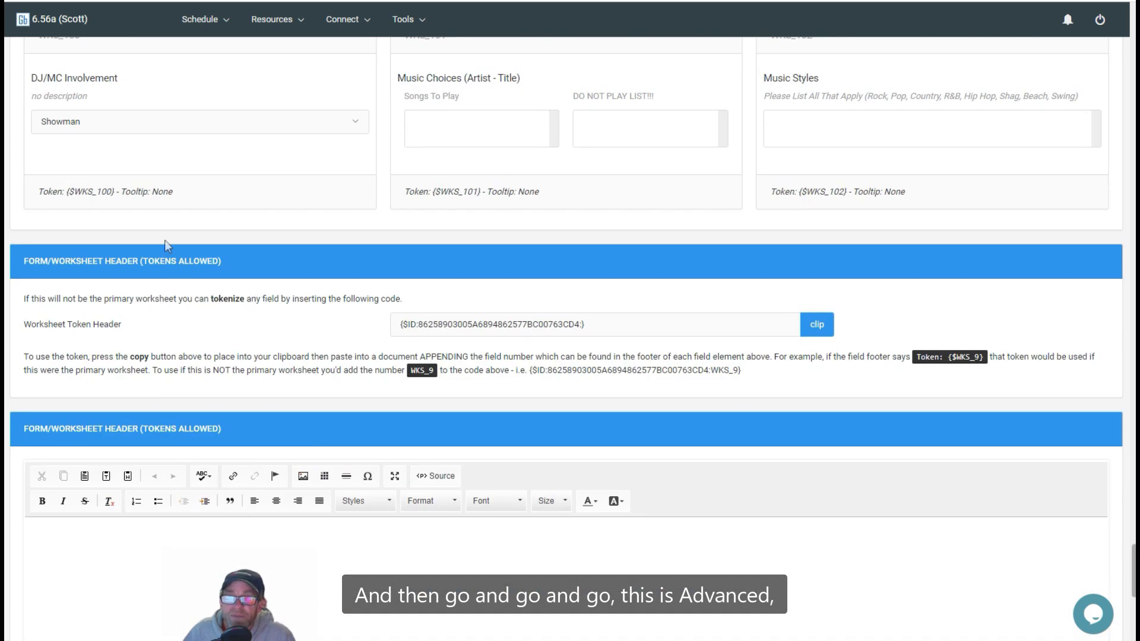
pyautogui.scroll(-4, 288, 259)
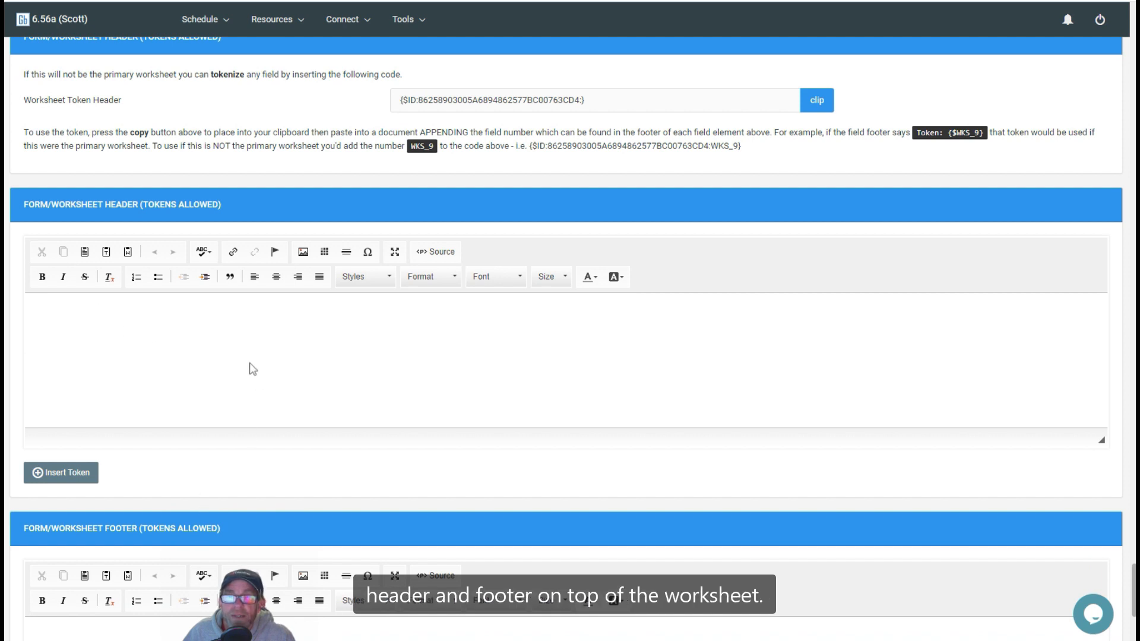
pyautogui.scroll(-4, 252, 363)
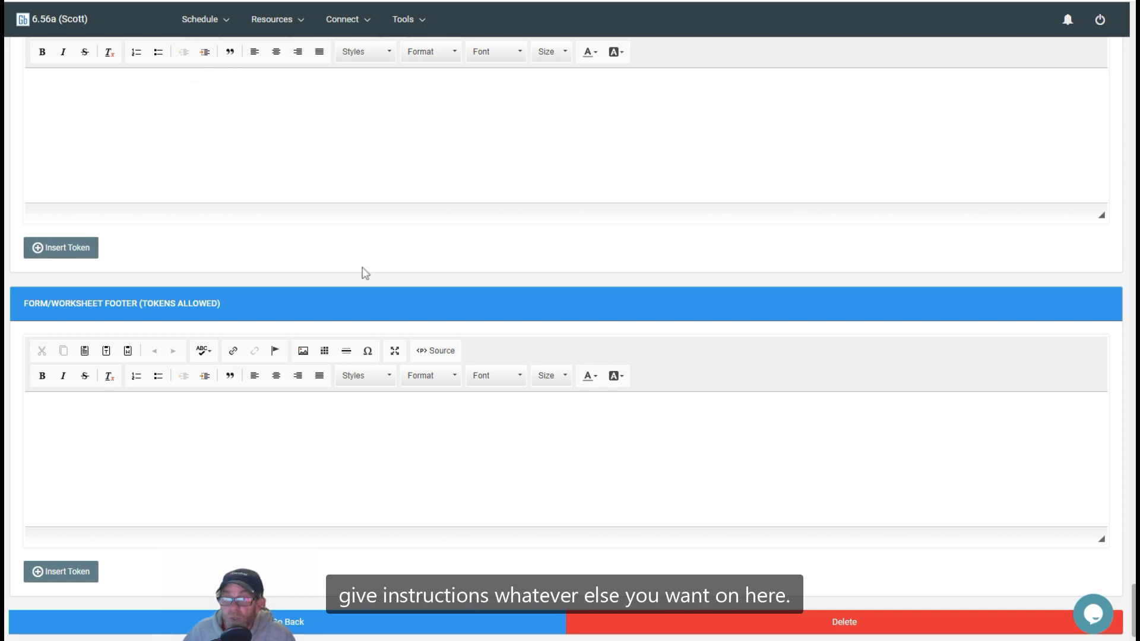
pyautogui.scroll(-2, 403, 155)
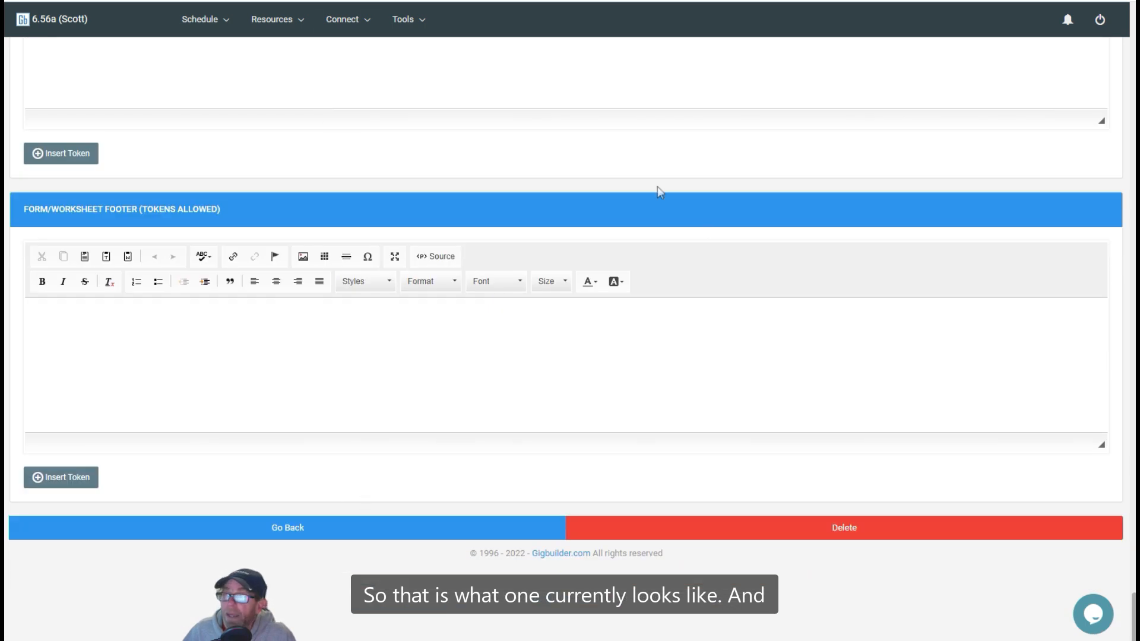
# Step: Preview the Wedding Reception worksheet as the client sees it, review all its sections, and return to the worksheet editor
pyautogui.scroll(15, 658, 191)
pyautogui.scroll(20, 661, 192)
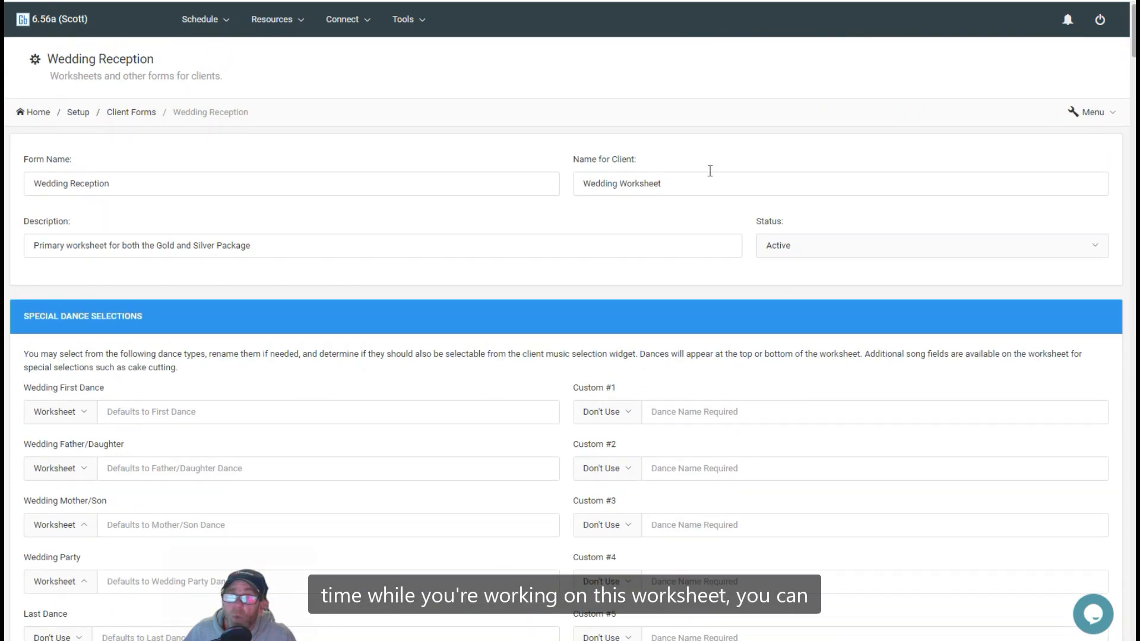
pyautogui.click(1108, 117)
pyautogui.click(1044, 155)
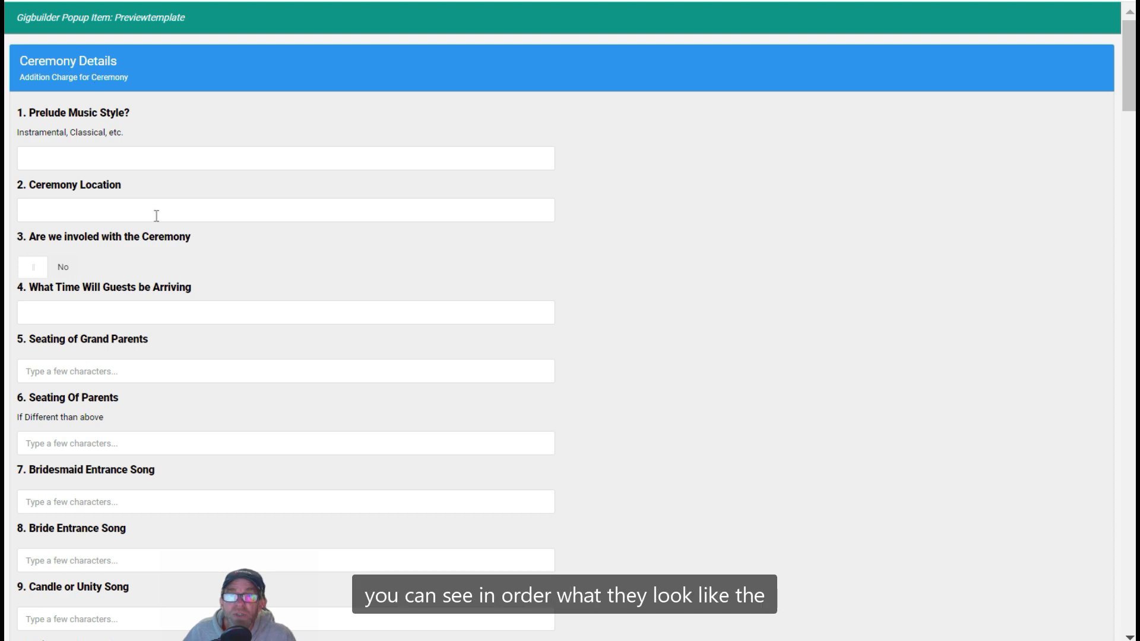
pyautogui.scroll(-20, 156, 215)
pyautogui.scroll(5, 156, 216)
pyautogui.scroll(-20, 157, 216)
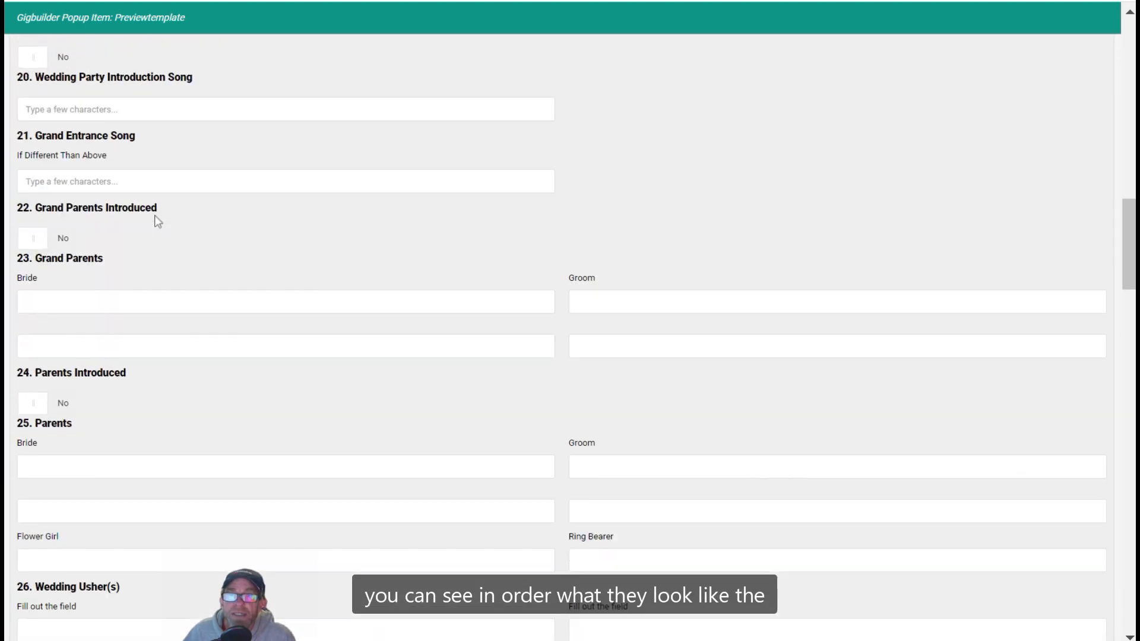
pyautogui.scroll(-5, 157, 221)
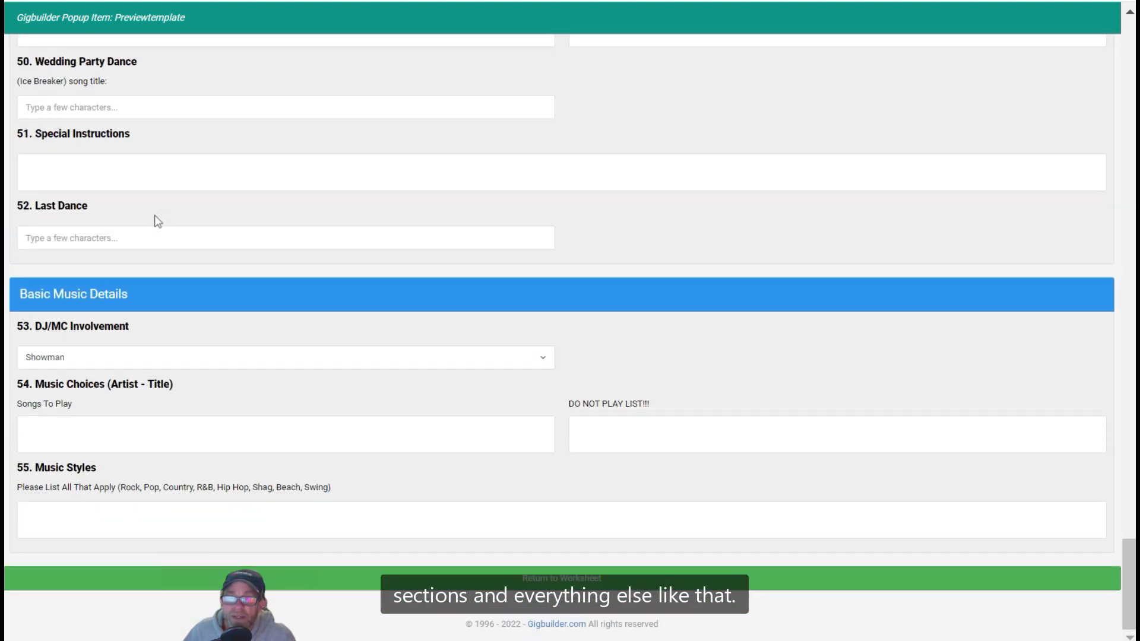
pyautogui.click(555, 579)
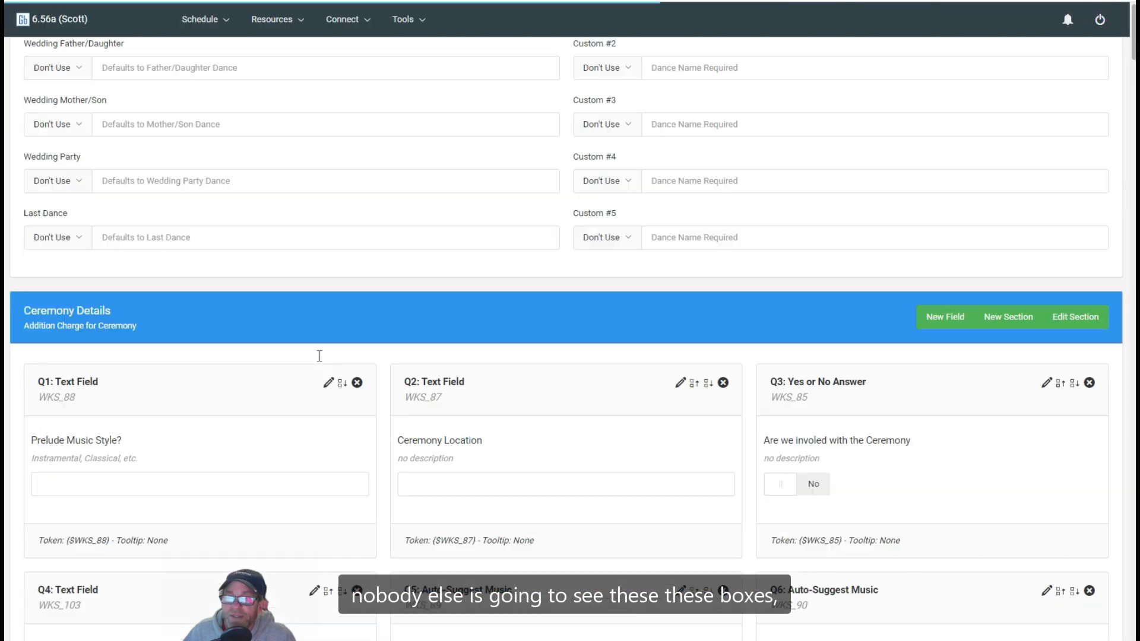
# Step: Look over the Ceremony Details question blocks and go back to the Client Forms list
pyautogui.scroll(-8, 320, 355)
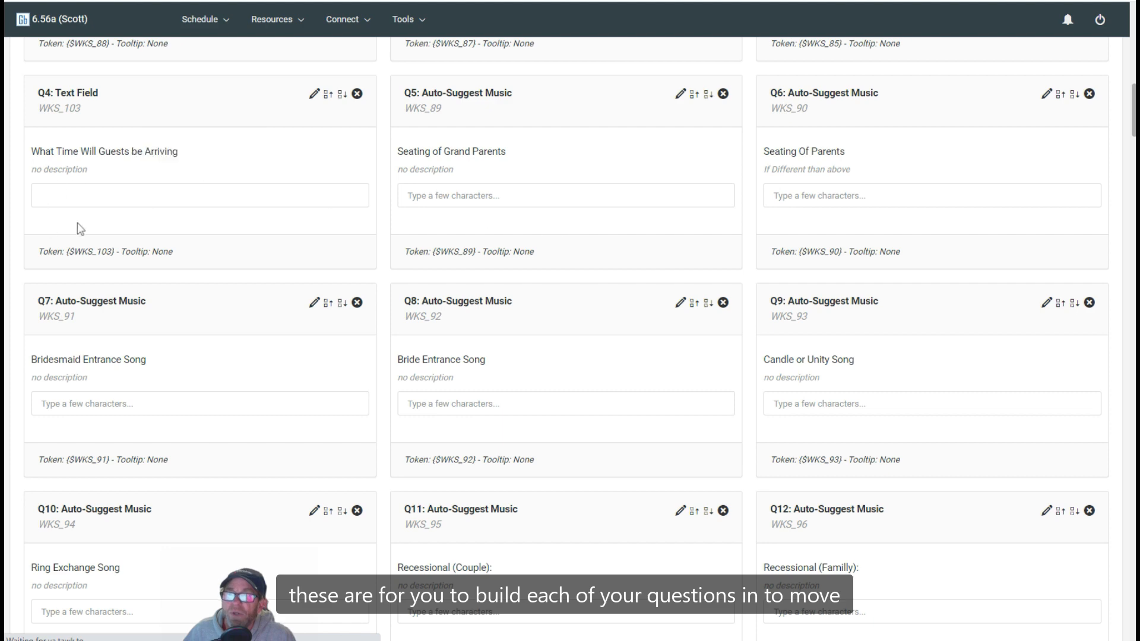
pyautogui.scroll(9, 664, 179)
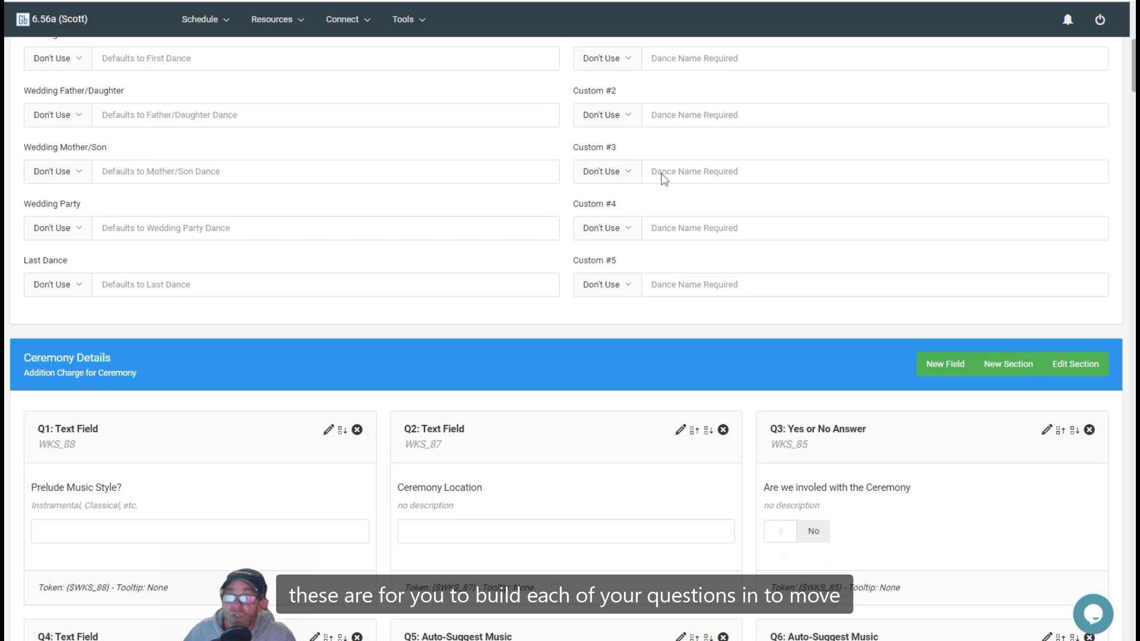
pyautogui.scroll(2, 664, 180)
pyautogui.scroll(4, 664, 180)
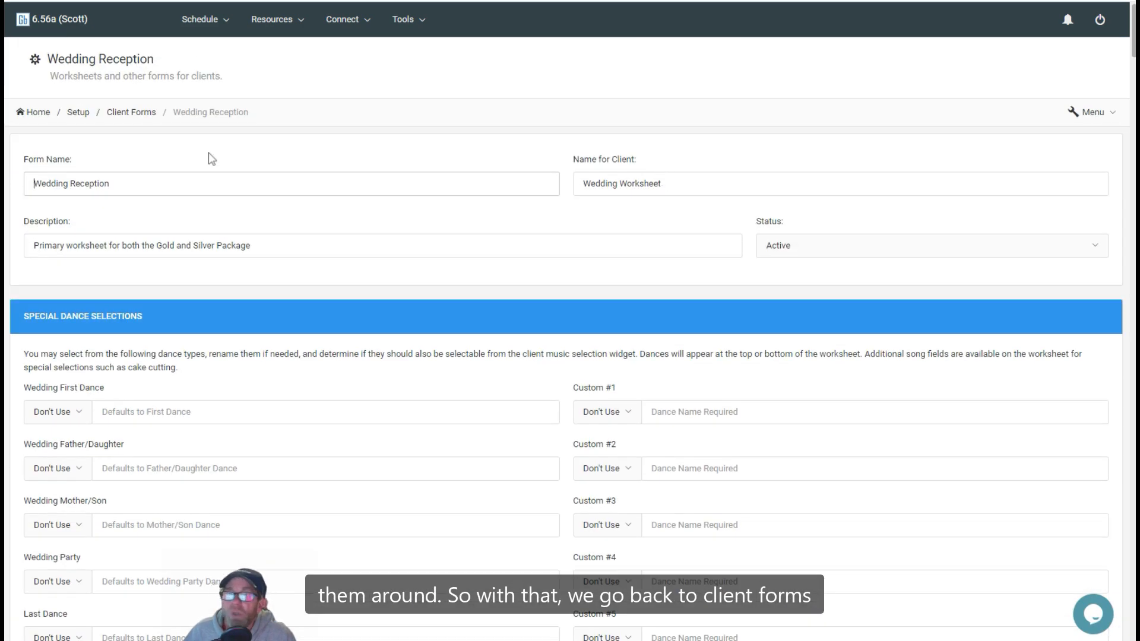
pyautogui.click(132, 115)
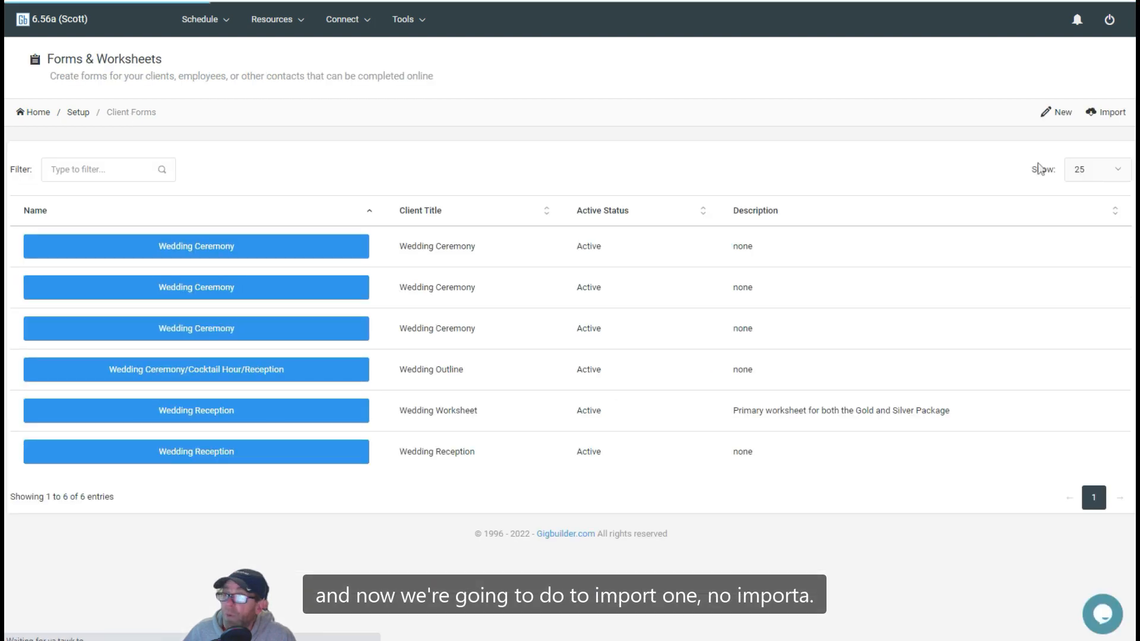
# Step: Open the worksheet import library and browse the Gigbuilder worksheet templates
pyautogui.click(1115, 114)
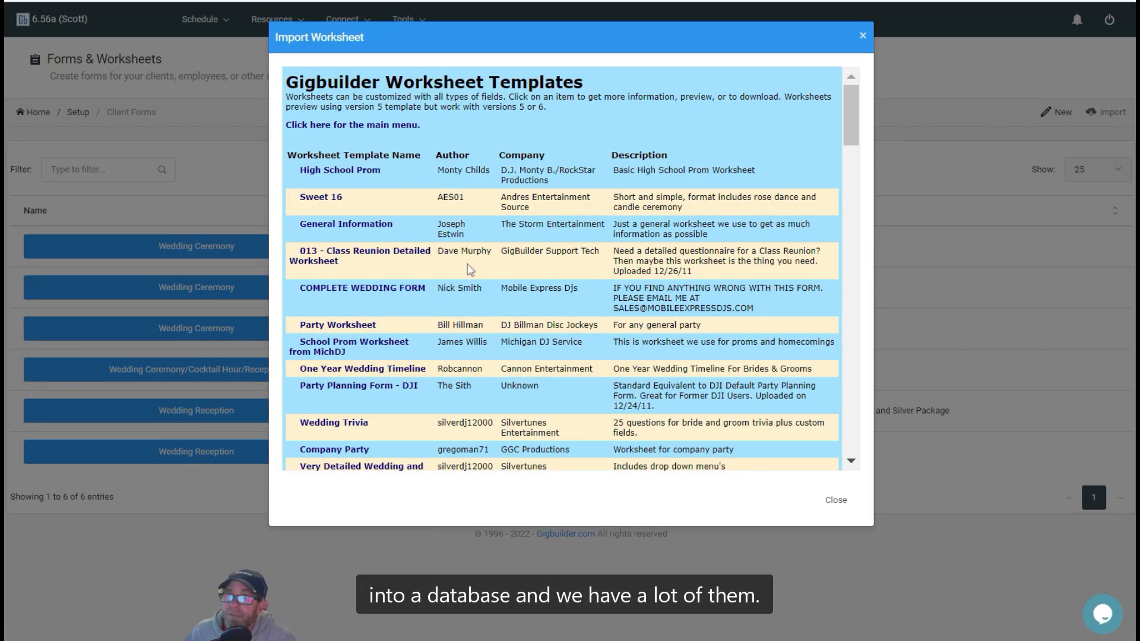
pyautogui.scroll(-20, 389, 173)
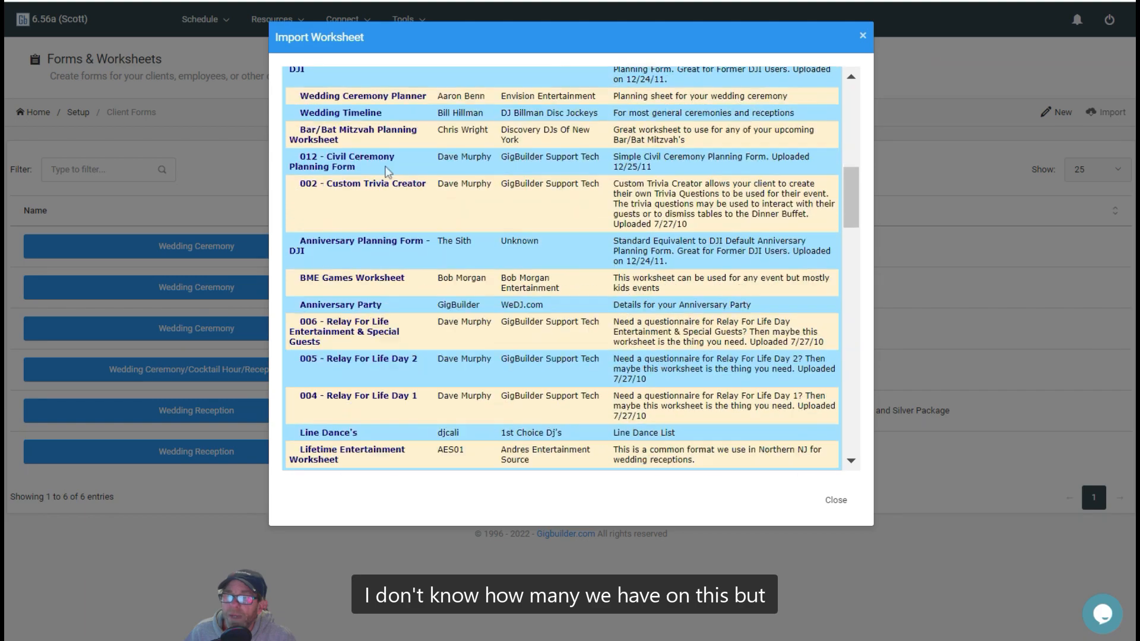
pyautogui.scroll(20, 389, 173)
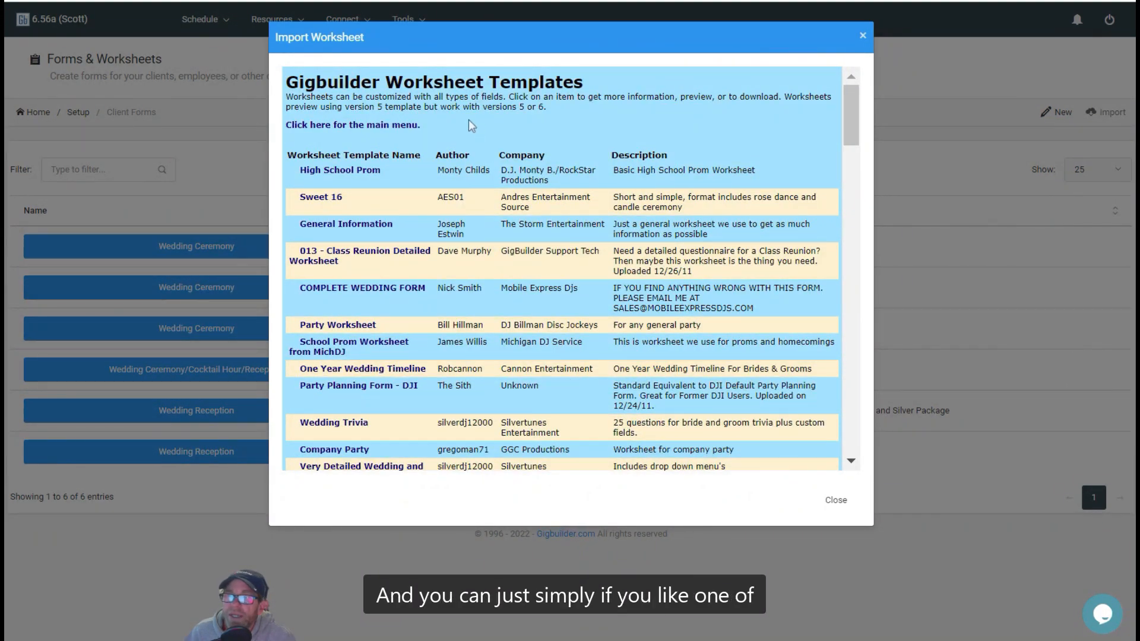
pyautogui.scroll(-8, 469, 120)
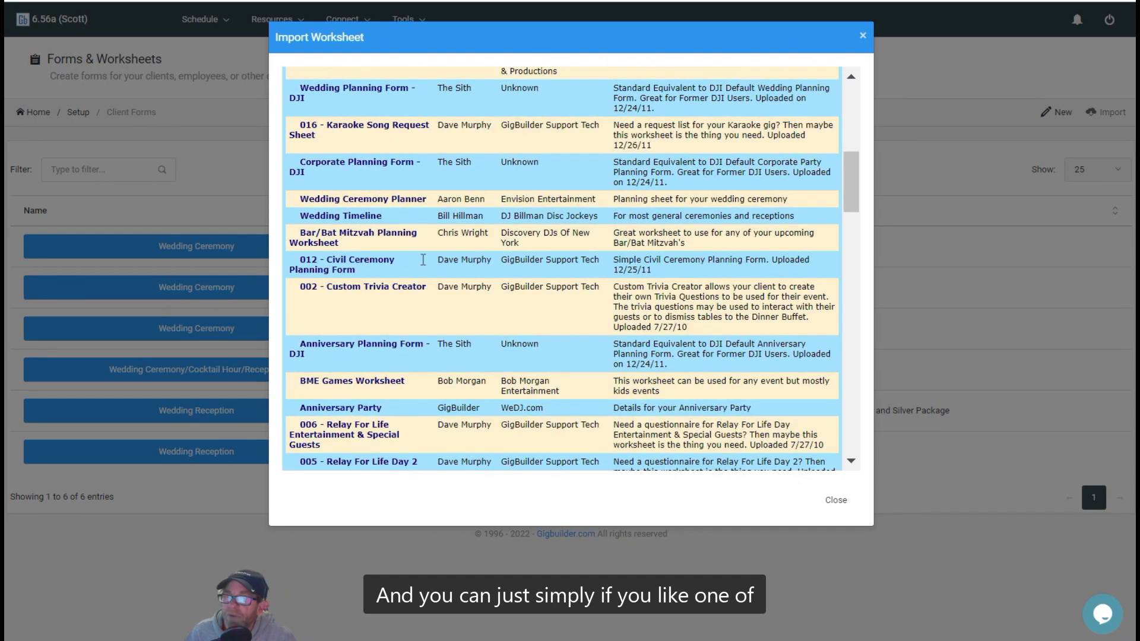
# Step: Open the 002 - Custom Trivia Creator template, preview its questions through the notes area, and close the preview
pyautogui.click(363, 287)
pyautogui.click(503, 292)
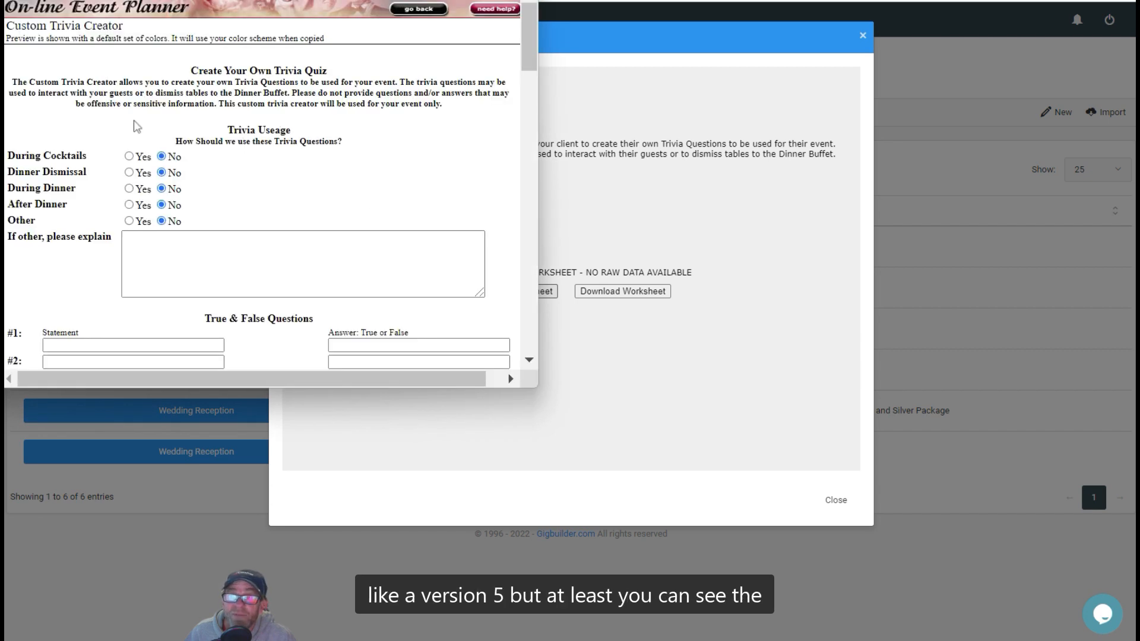
pyautogui.scroll(-15, 83, 122)
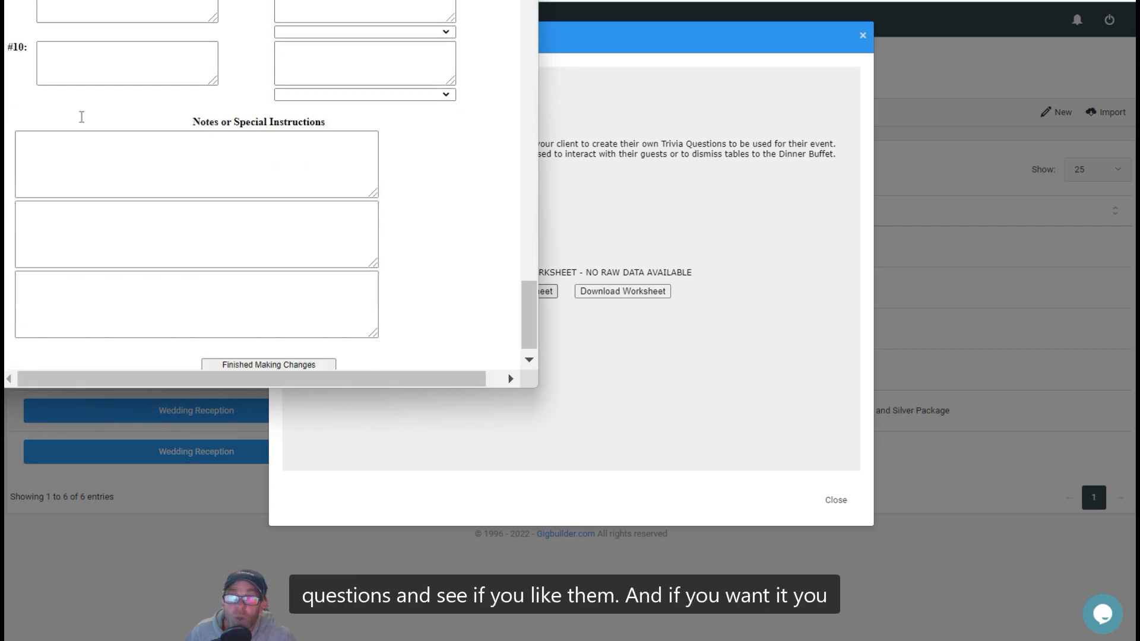
pyautogui.click(520, 1)
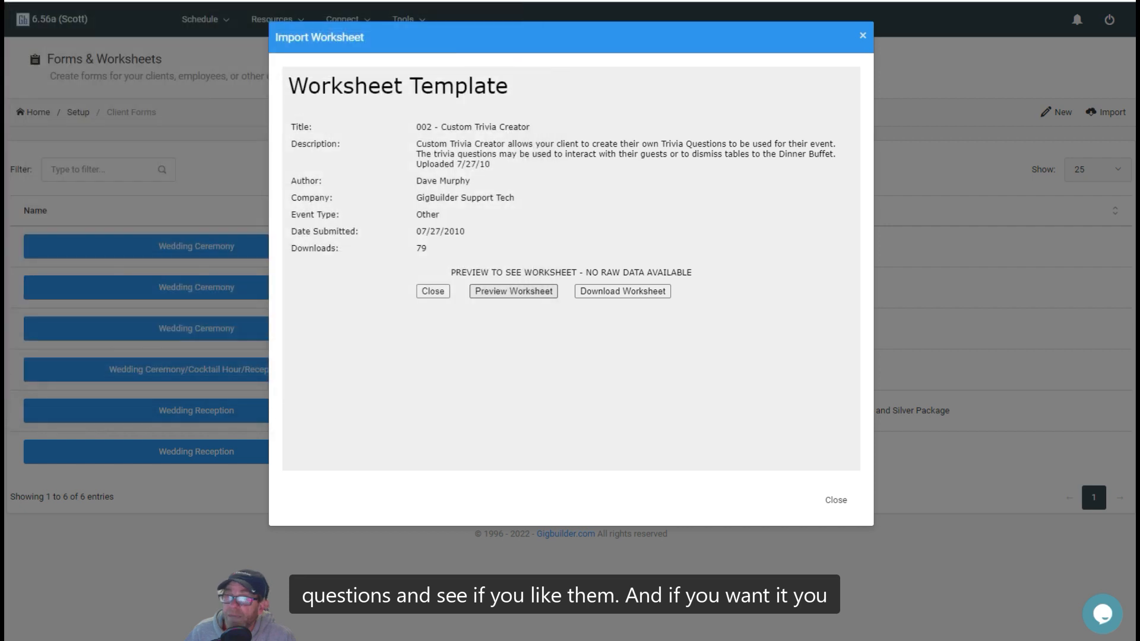
# Step: Download the Custom Trivia Creator worksheet into Gigbuilder and close the import window
pyautogui.click(620, 292)
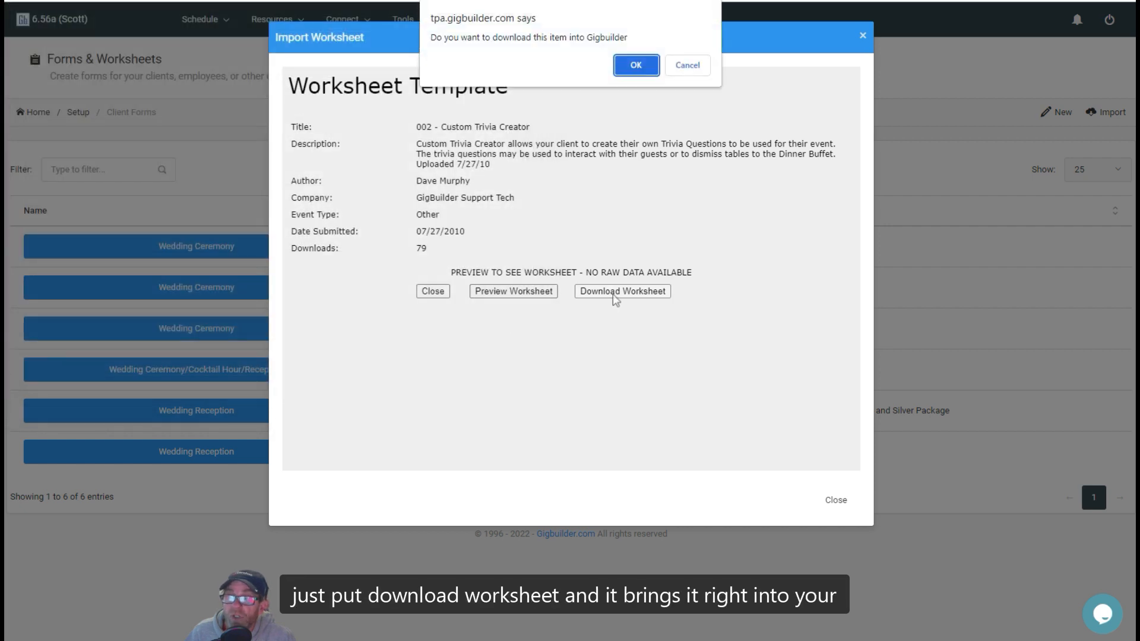
pyautogui.click(632, 70)
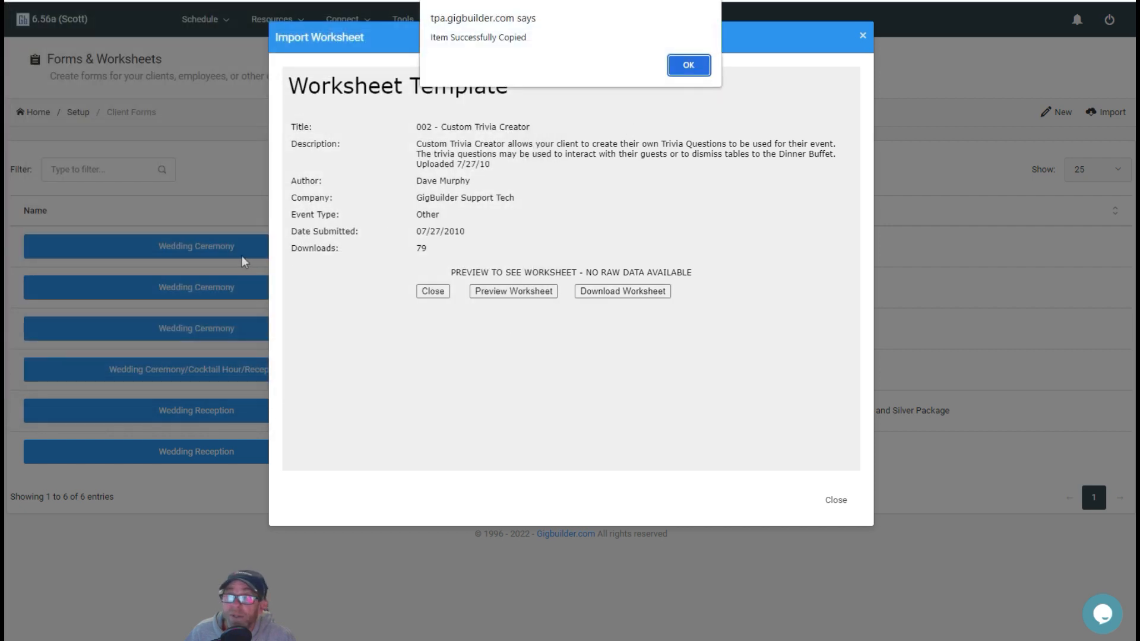
pyautogui.click(689, 64)
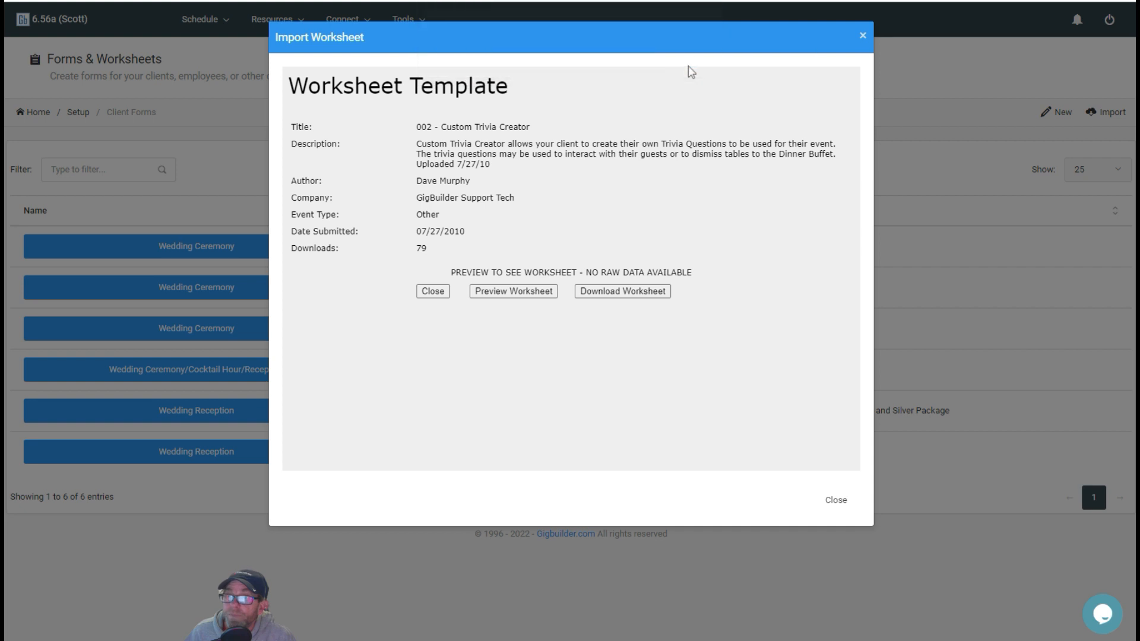
pyautogui.click(836, 500)
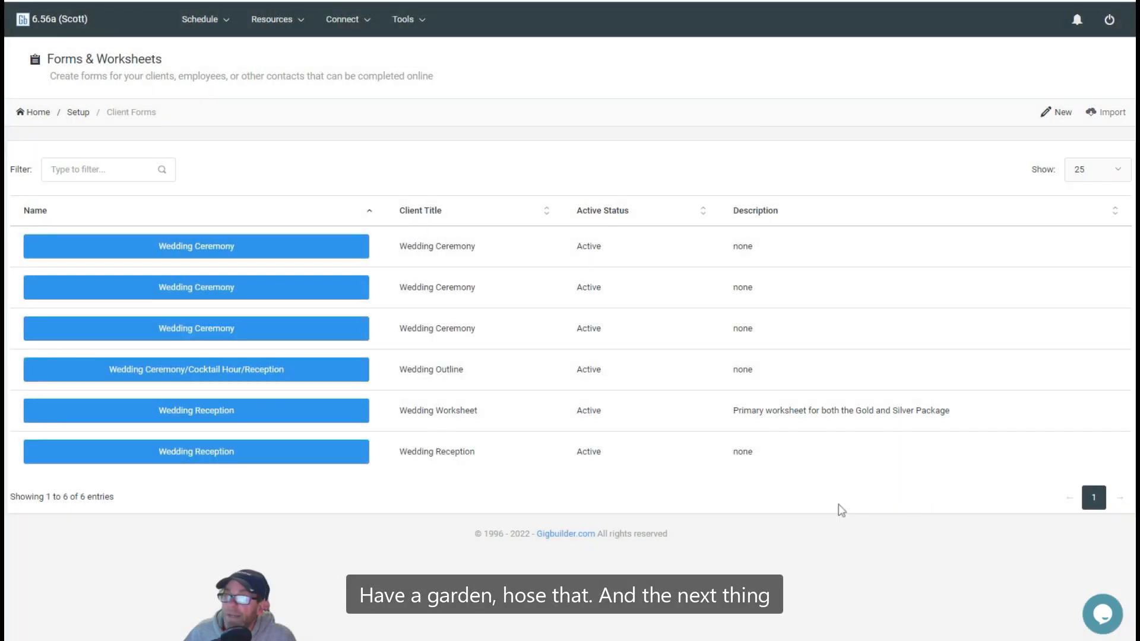
# Step: Create a new client form worksheet named Demo Worksheet
pyautogui.click(1059, 119)
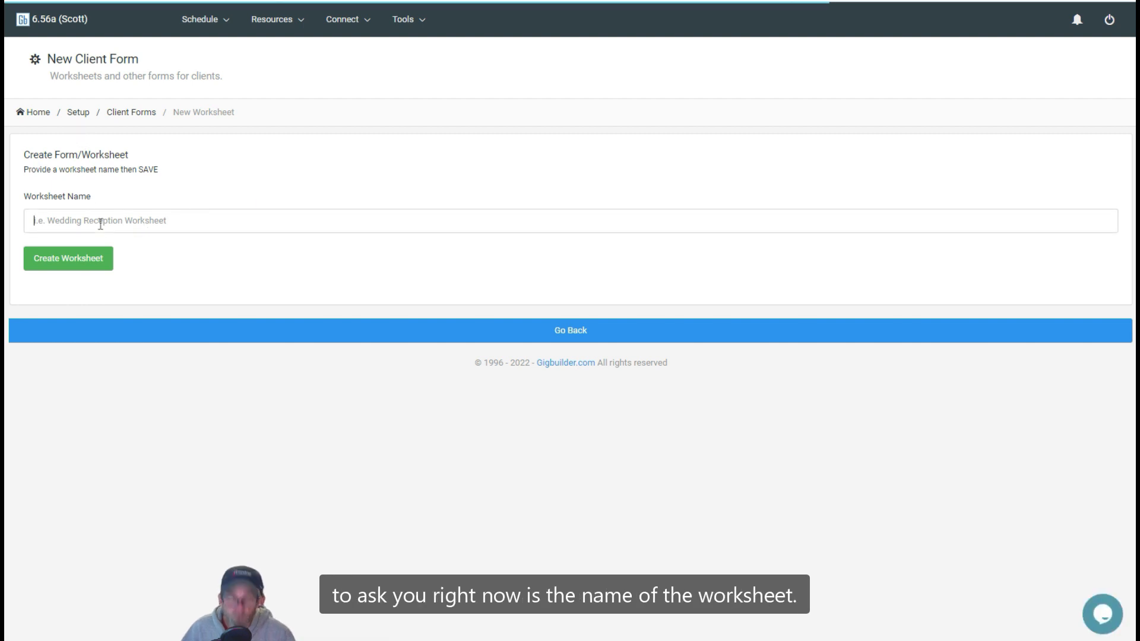
pyautogui.write('Demo ')
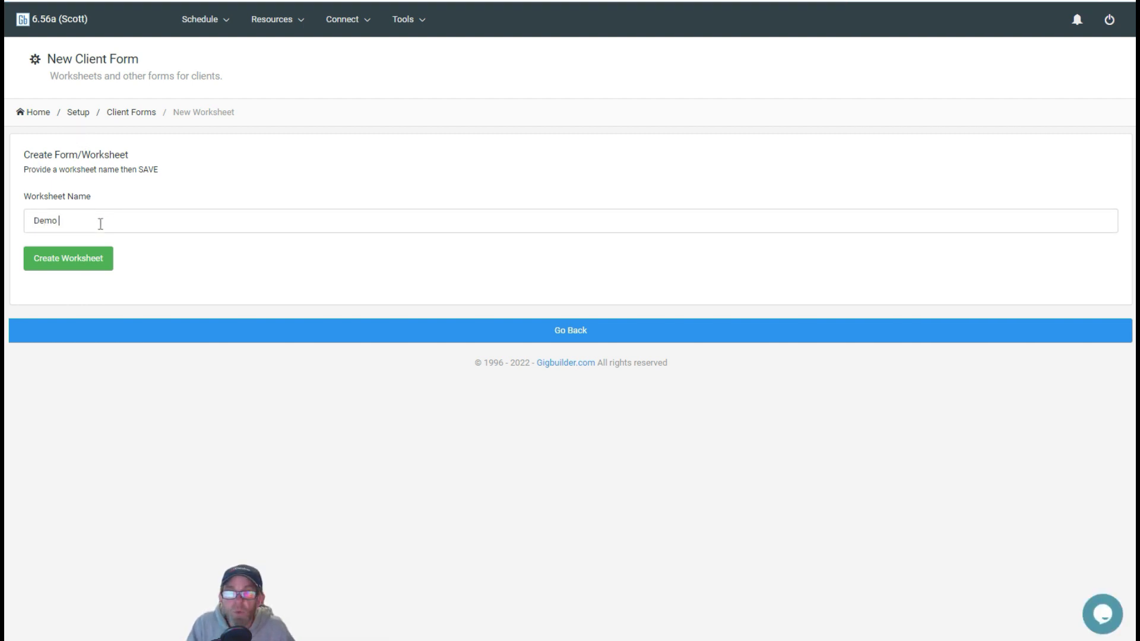
pyautogui.write('Worksheet')
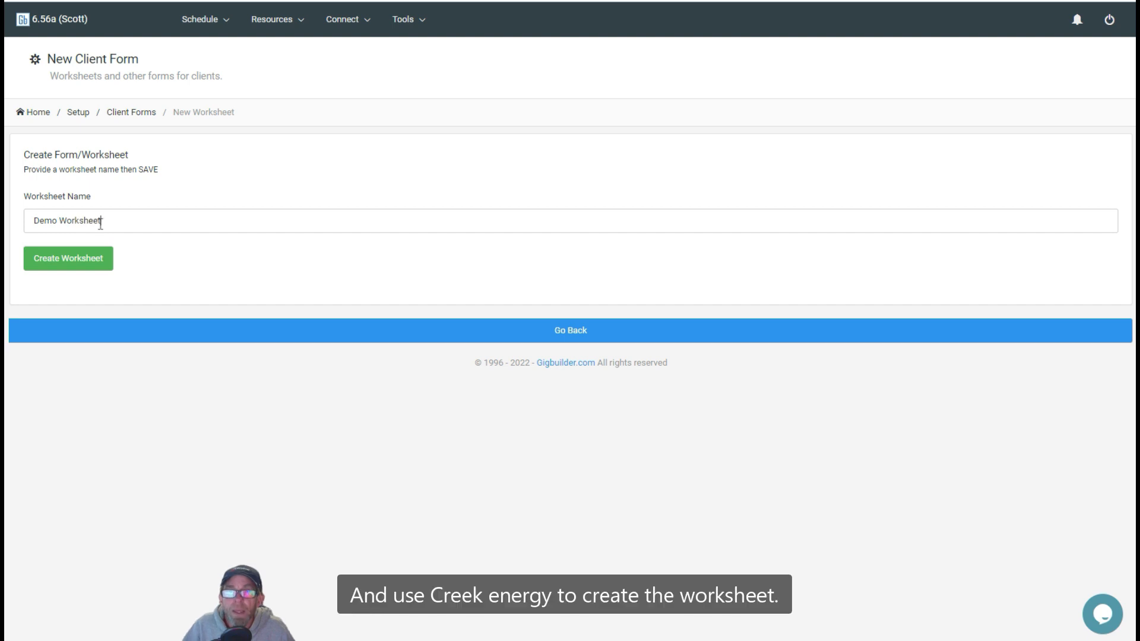
pyautogui.click(84, 266)
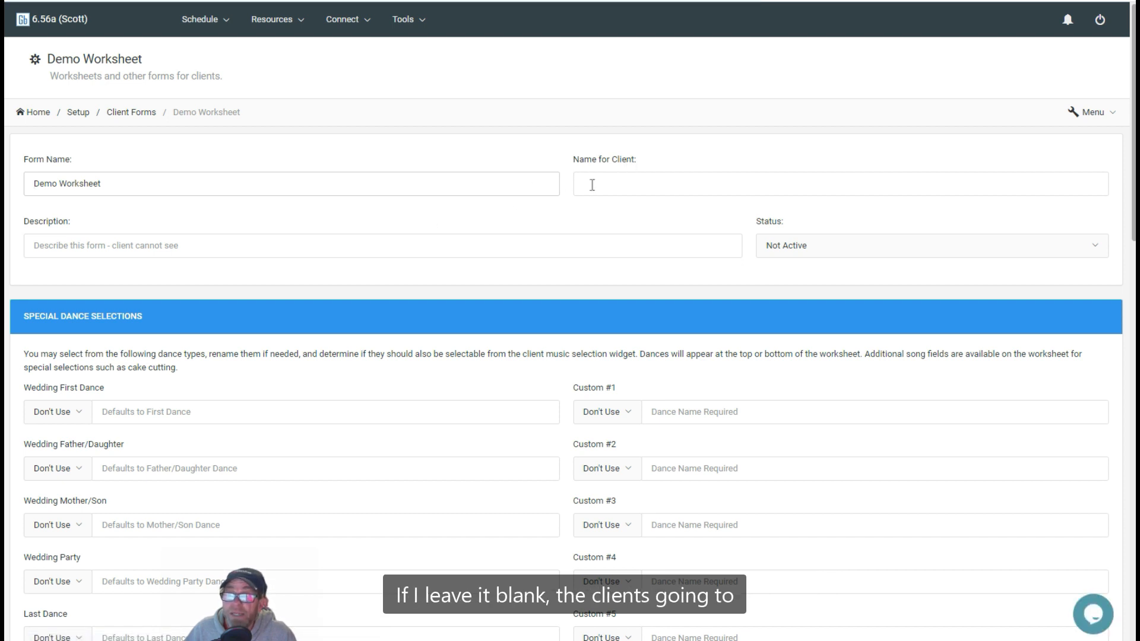
# Step: Set the form's name for the client to "Client Worksheet" and its description to "demo worksheet for video"
pyautogui.click(639, 183)
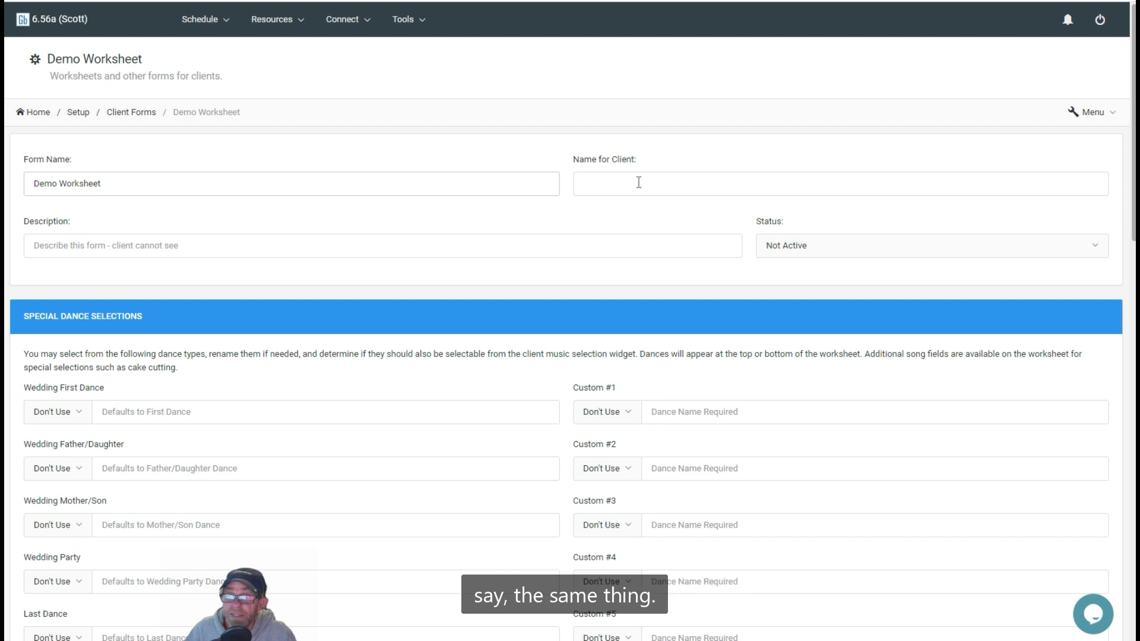
pyautogui.write('Xliwn')
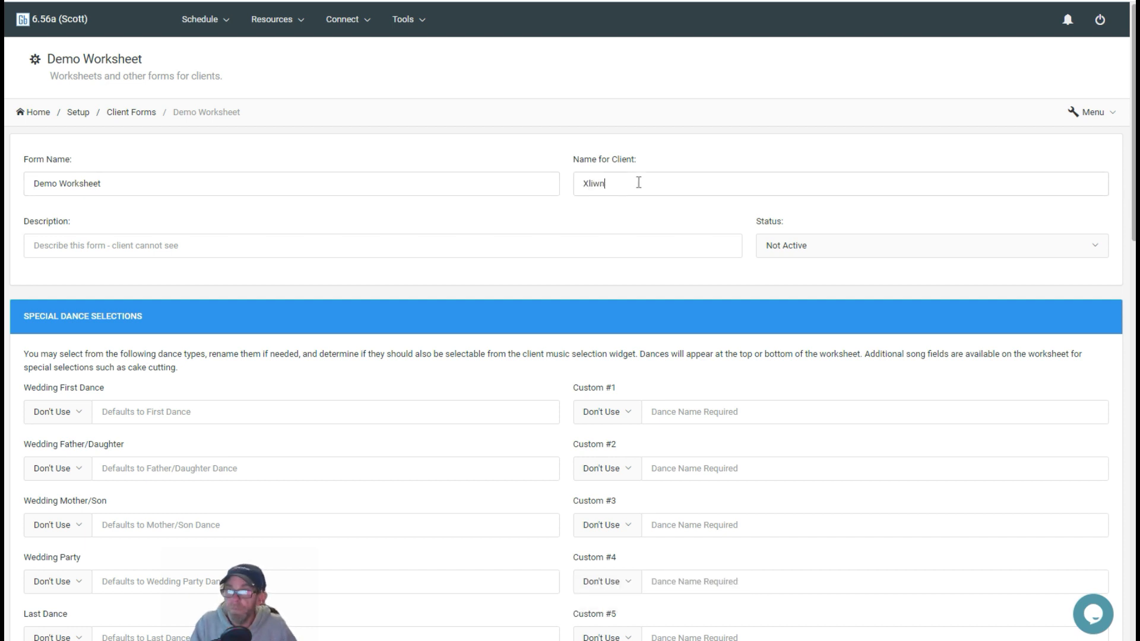
pyautogui.press('BackSpace')
pyautogui.press('BackSpace')
pyautogui.press('BackSpace')
pyautogui.press('BackSpace')
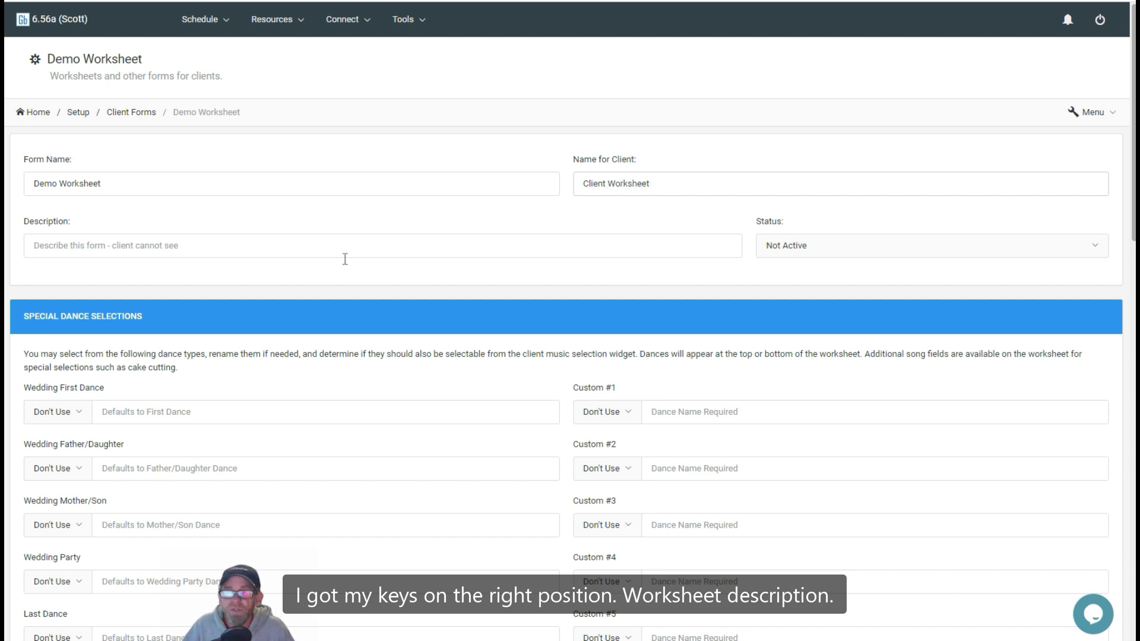
pyautogui.click(252, 239)
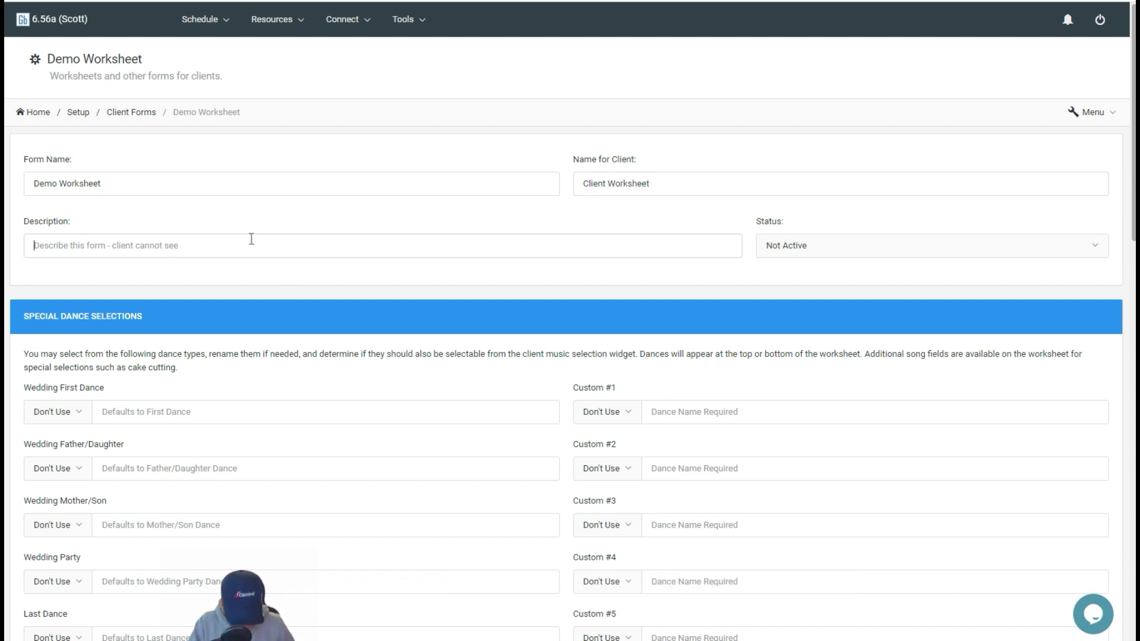
pyautogui.write('demo workshee')
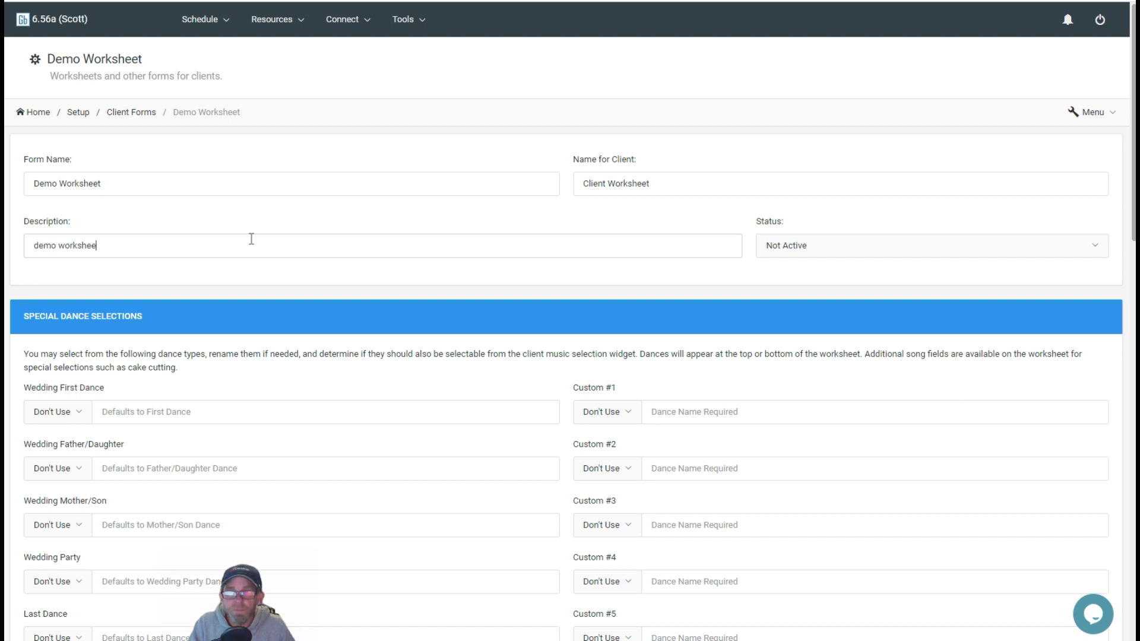
pyautogui.write('t for video')
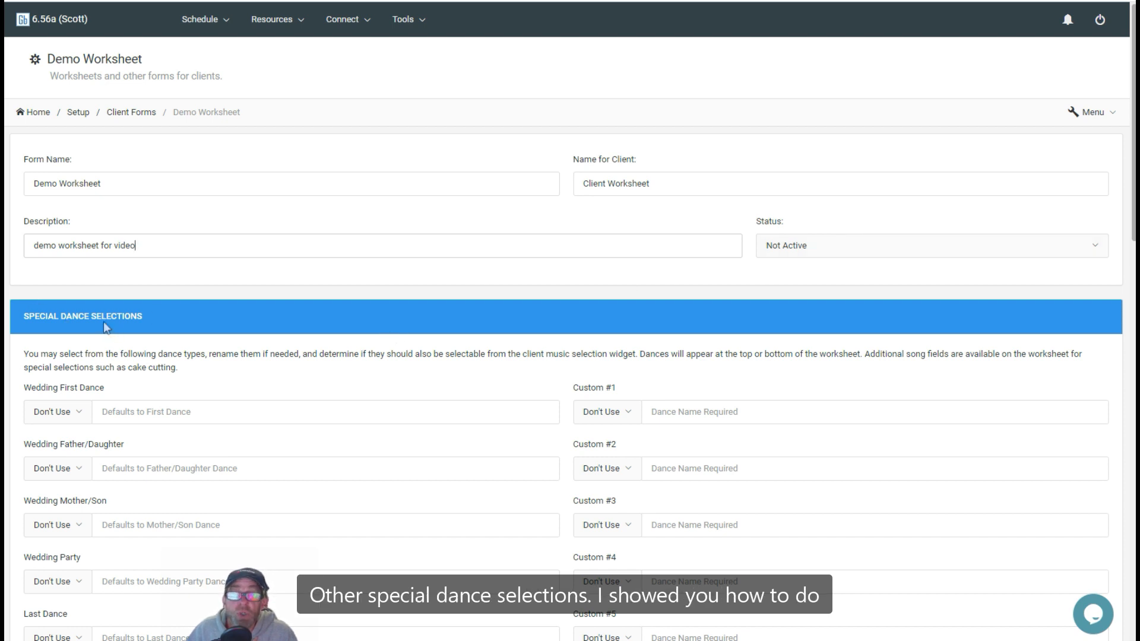
# Step: Open the Worksheet Details section for editing and change its title to "Wedding Details"
pyautogui.scroll(-1, 103, 322)
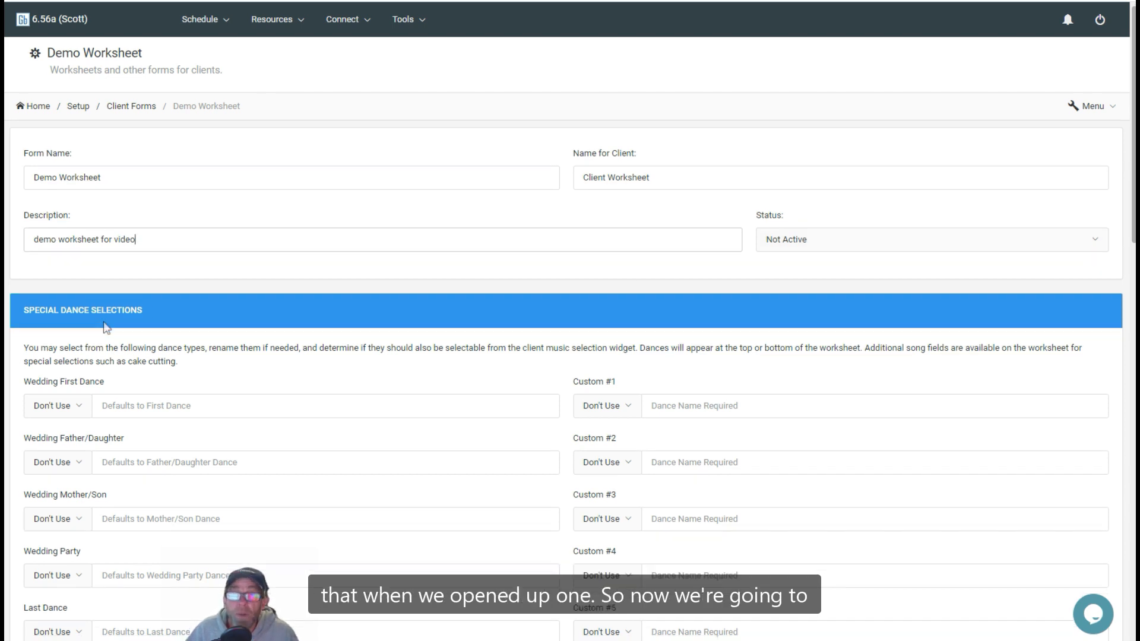
pyautogui.scroll(-7, 105, 326)
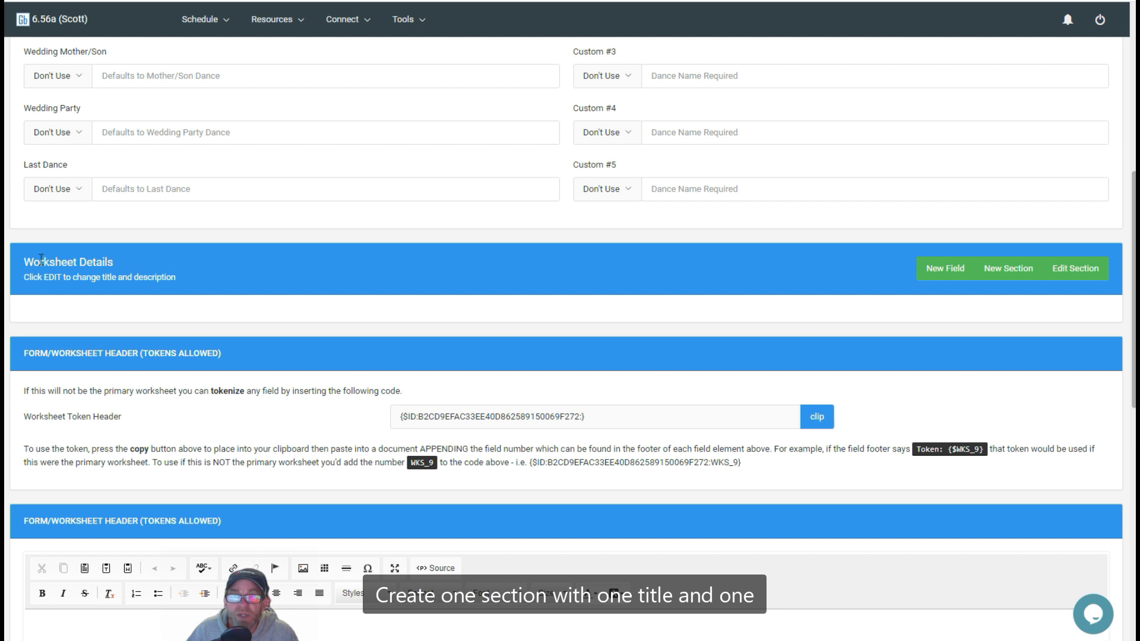
pyautogui.moveTo(24, 262); pyautogui.dragTo(159, 266)
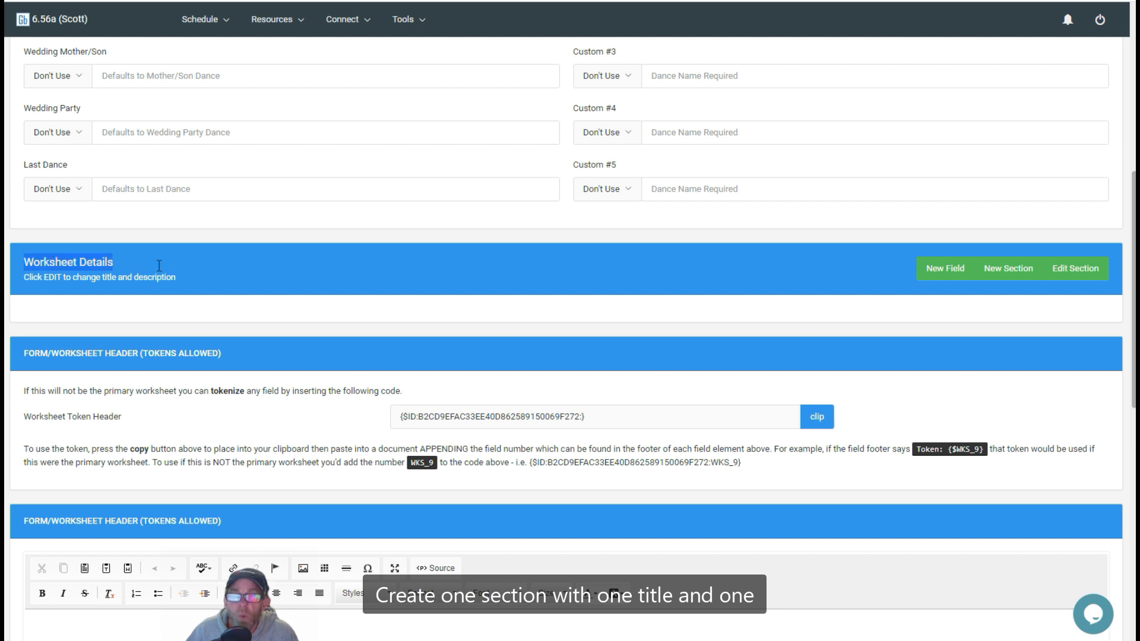
pyautogui.moveTo(24, 277); pyautogui.dragTo(234, 274)
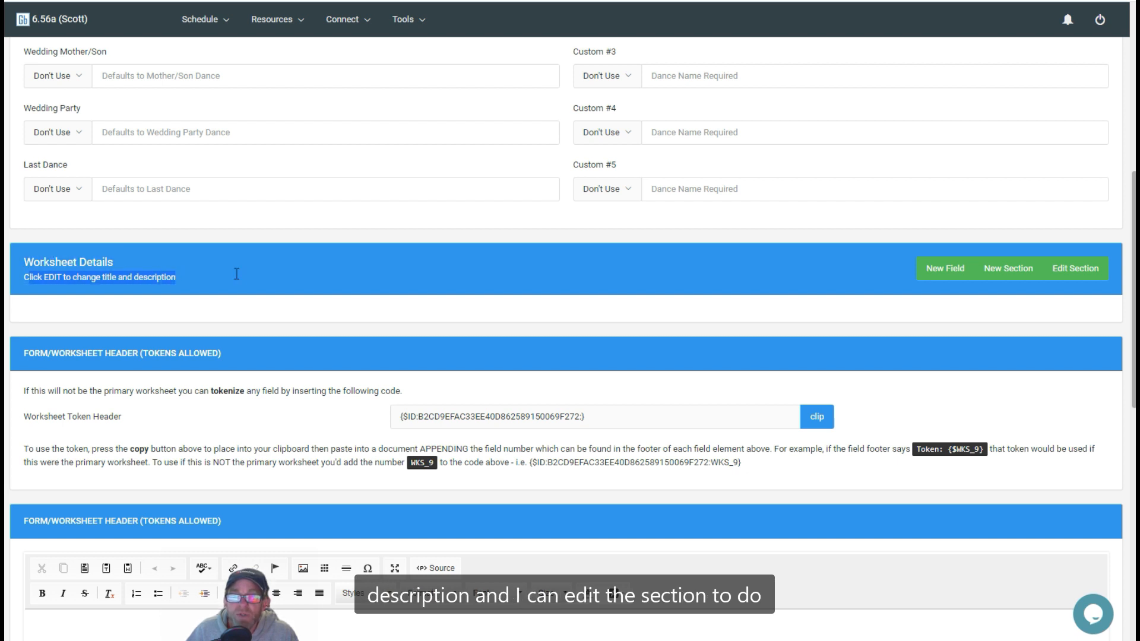
pyautogui.click(1076, 268)
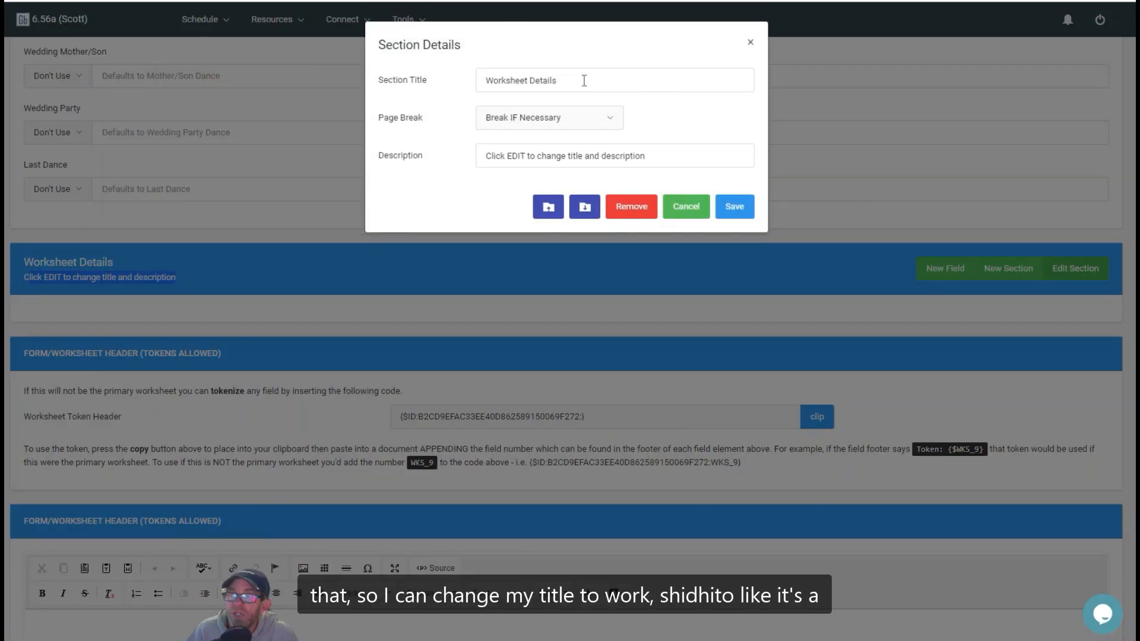
pyautogui.moveTo(591, 86); pyautogui.dragTo(384, 83)
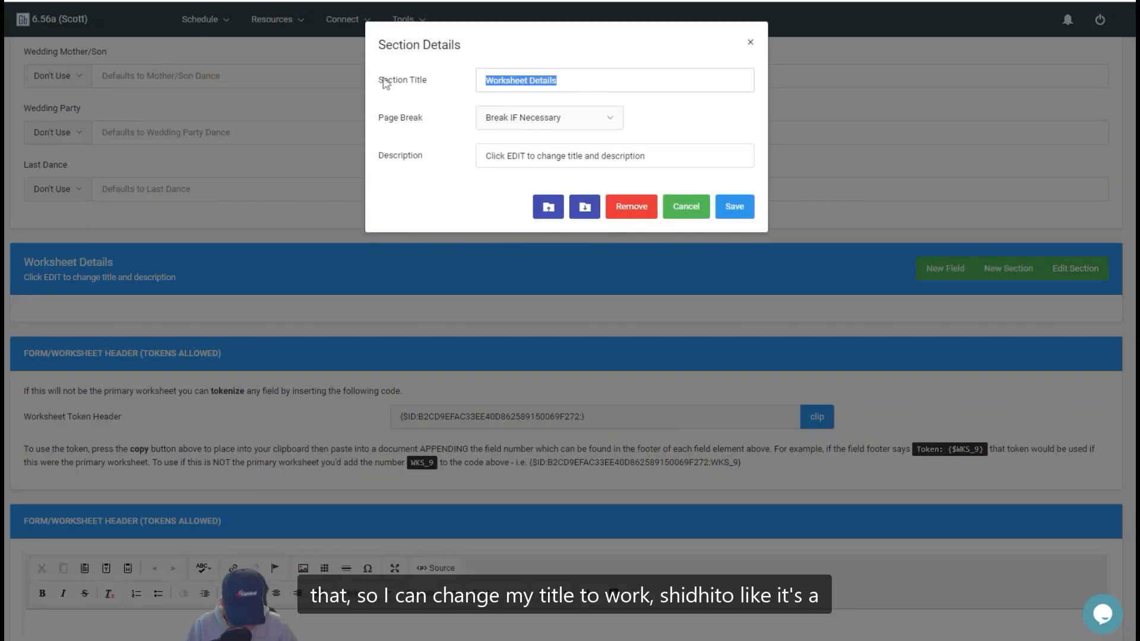
pyautogui.write('Weddin')
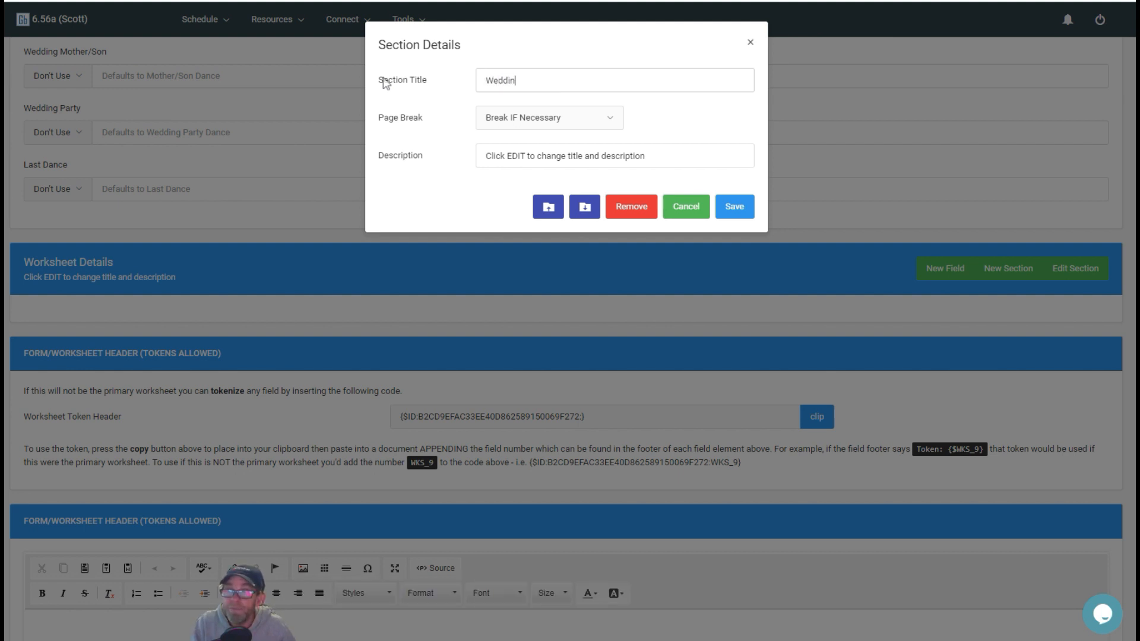
pyautogui.write('g Details')
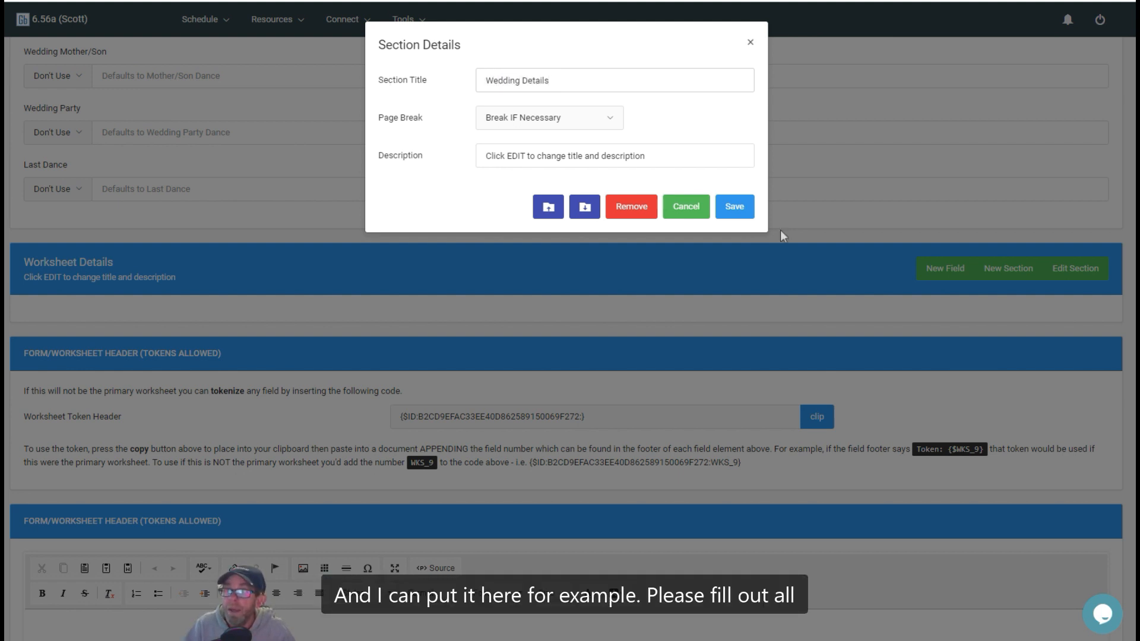
# Step: Replace the section's description with "Please fill out all fields" and save the section details
pyautogui.moveTo(646, 156); pyautogui.dragTo(467, 157)
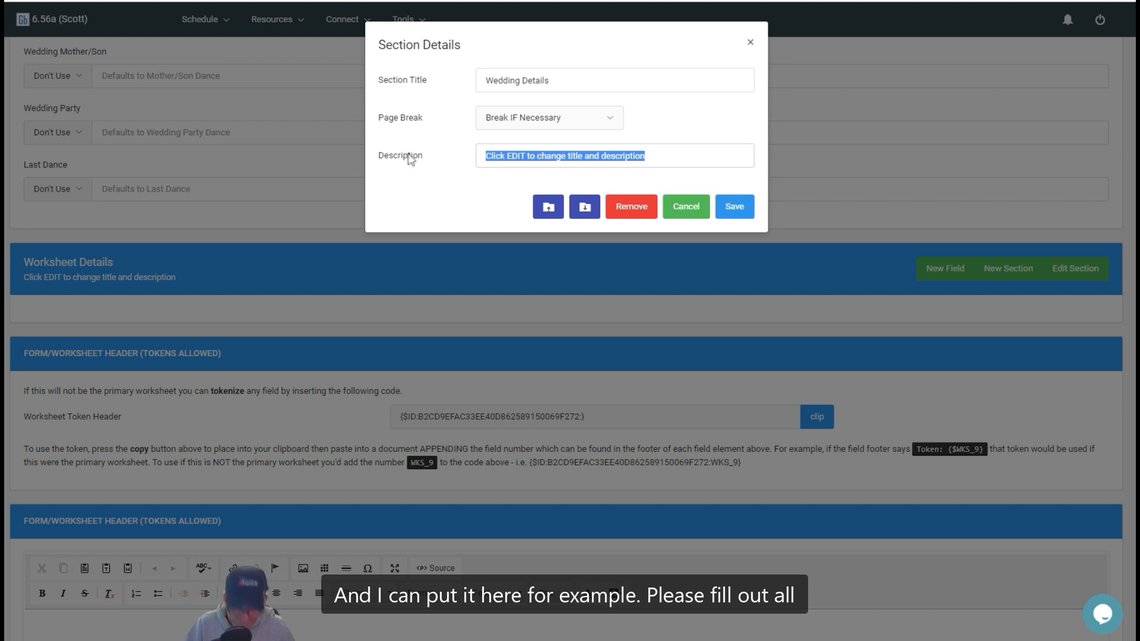
pyautogui.write('Please fil')
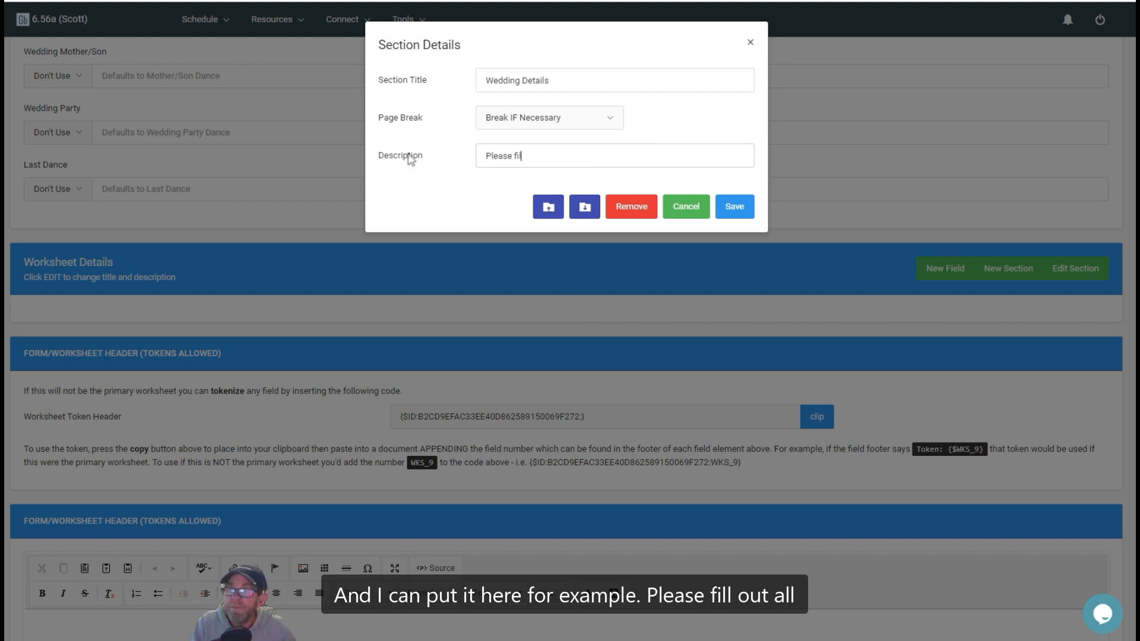
pyautogui.write('l out all fi')
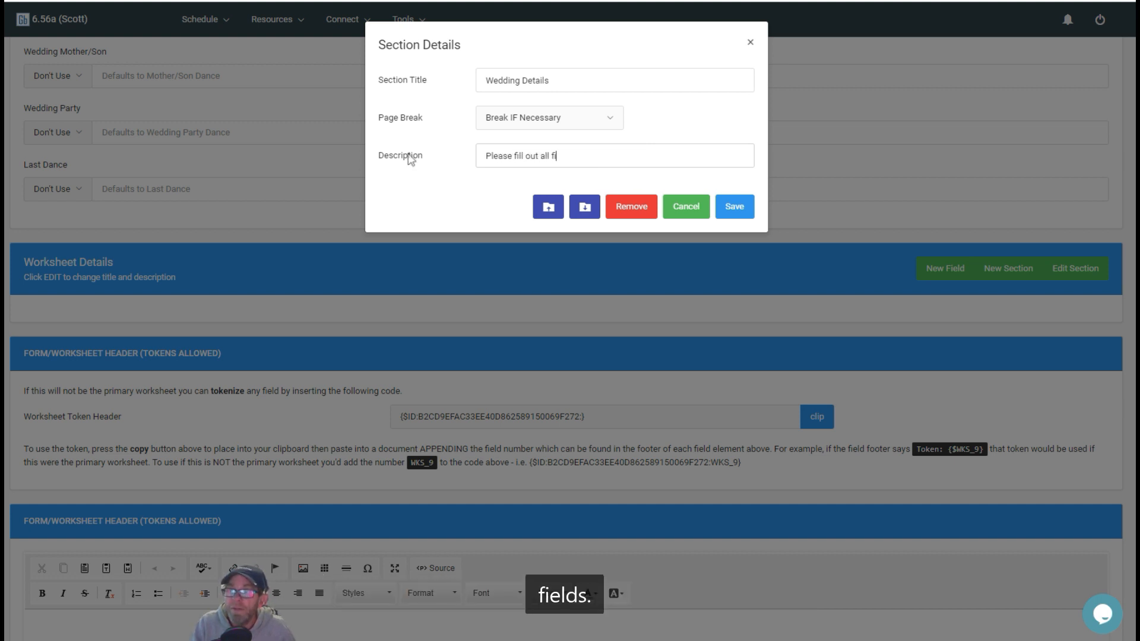
pyautogui.write('elds')
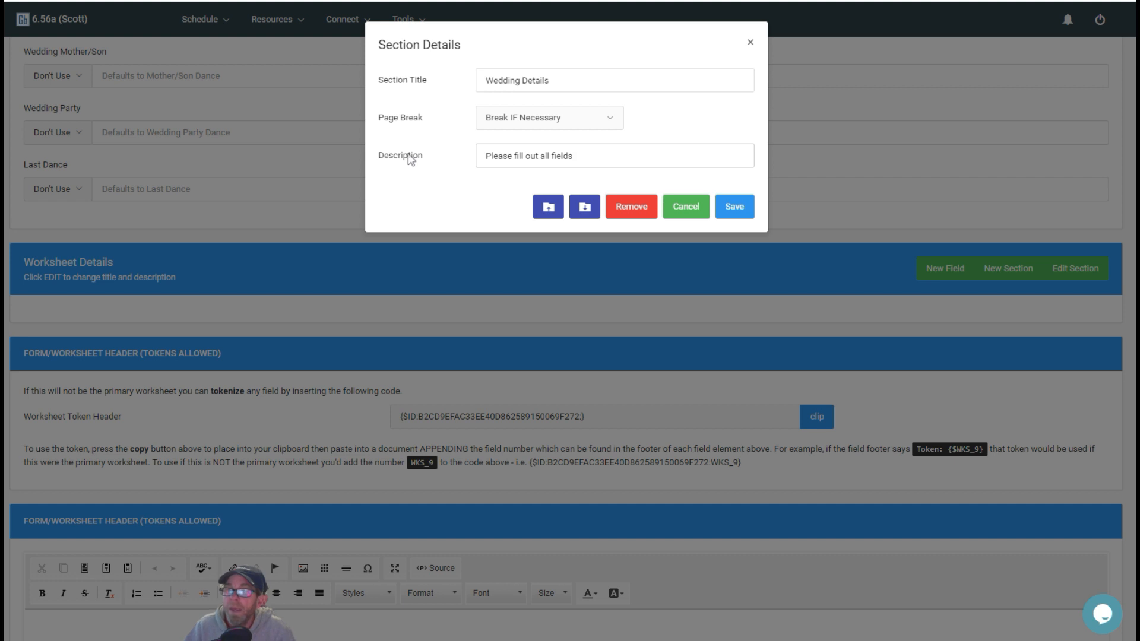
pyautogui.click(737, 208)
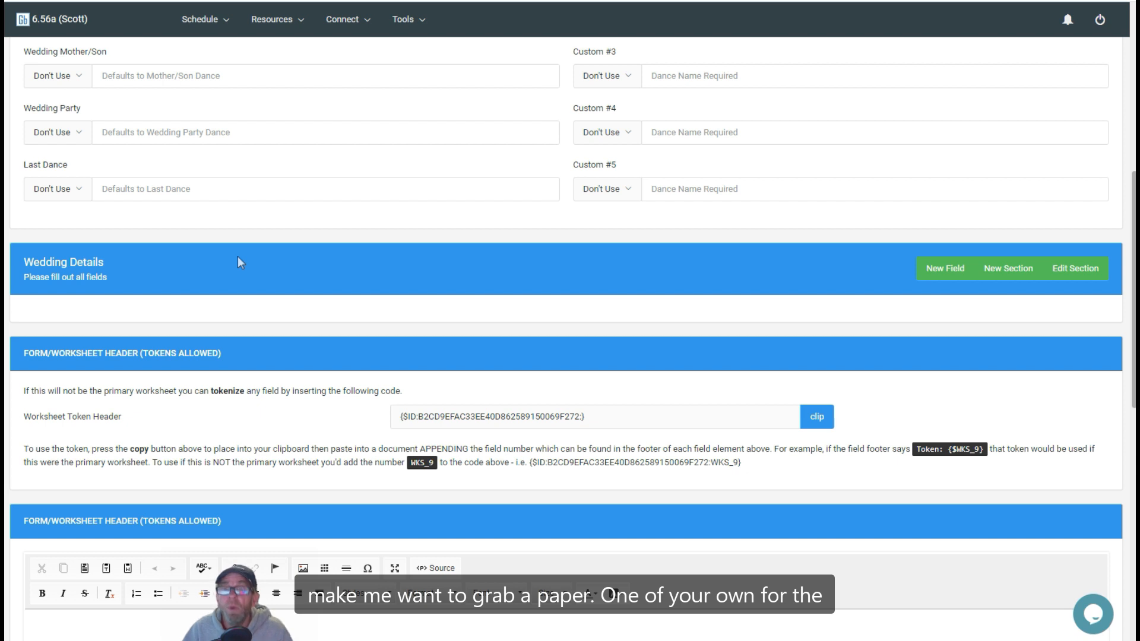
# Step: Start a new field in the Wedding Details section titled "Grandparents of the Bride" with the Dual Text field type
pyautogui.click(946, 270)
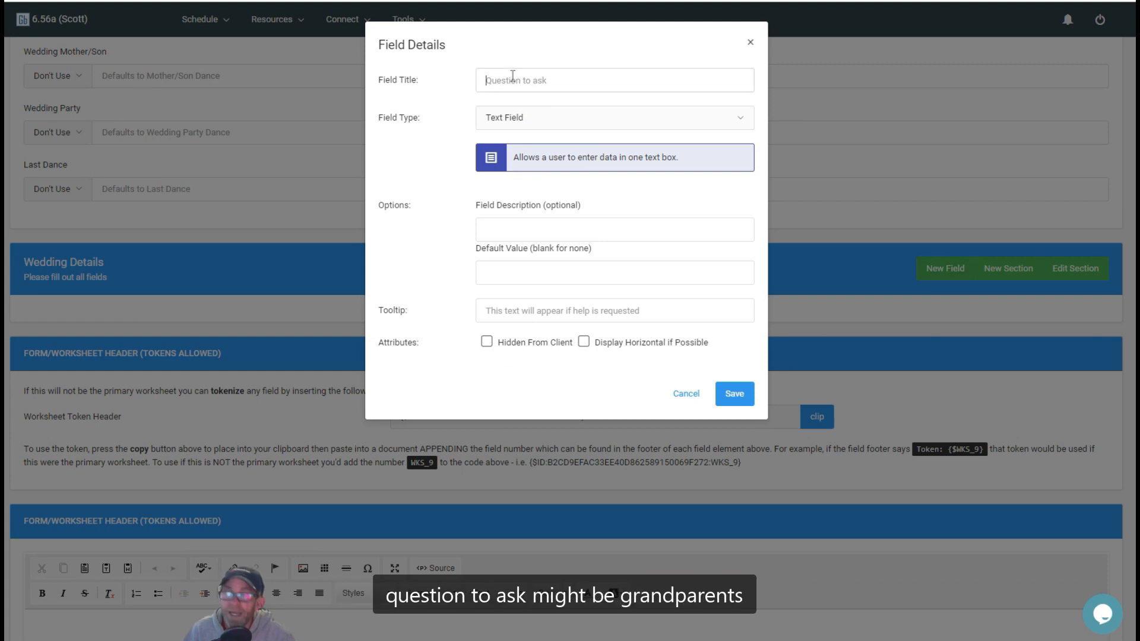
pyautogui.write('Gr')
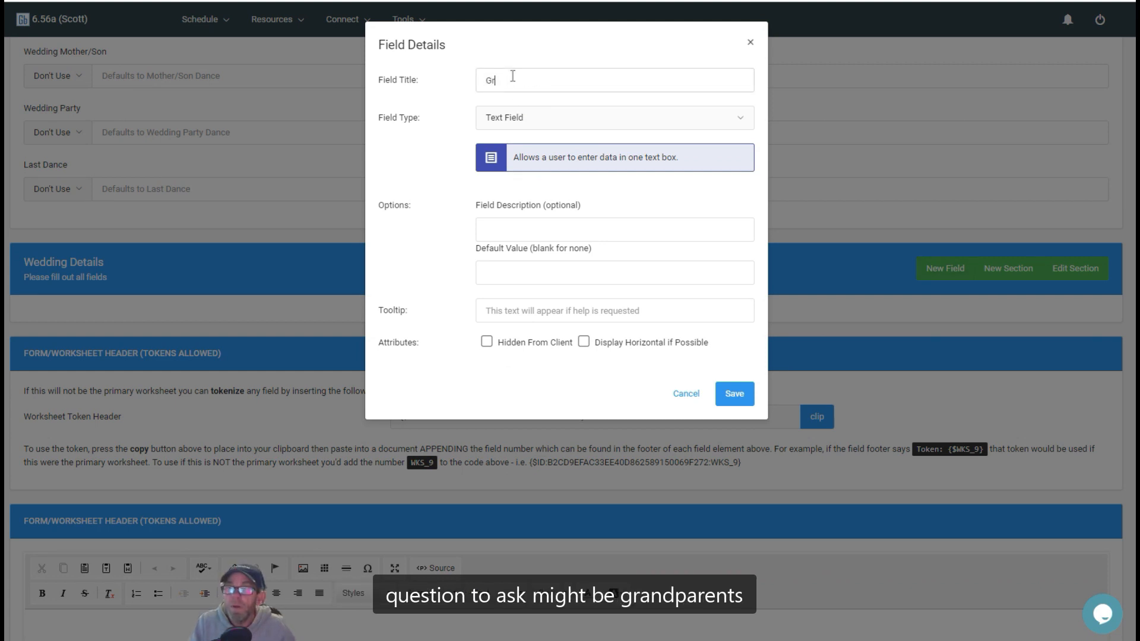
pyautogui.write('andparen')
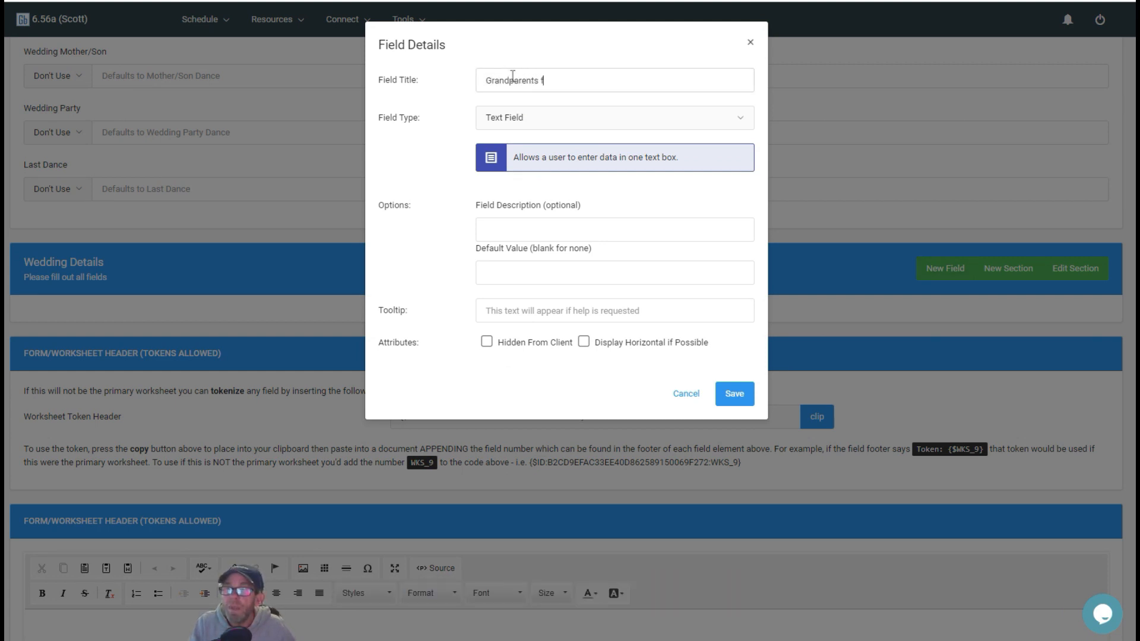
pyautogui.write('ts of the ')
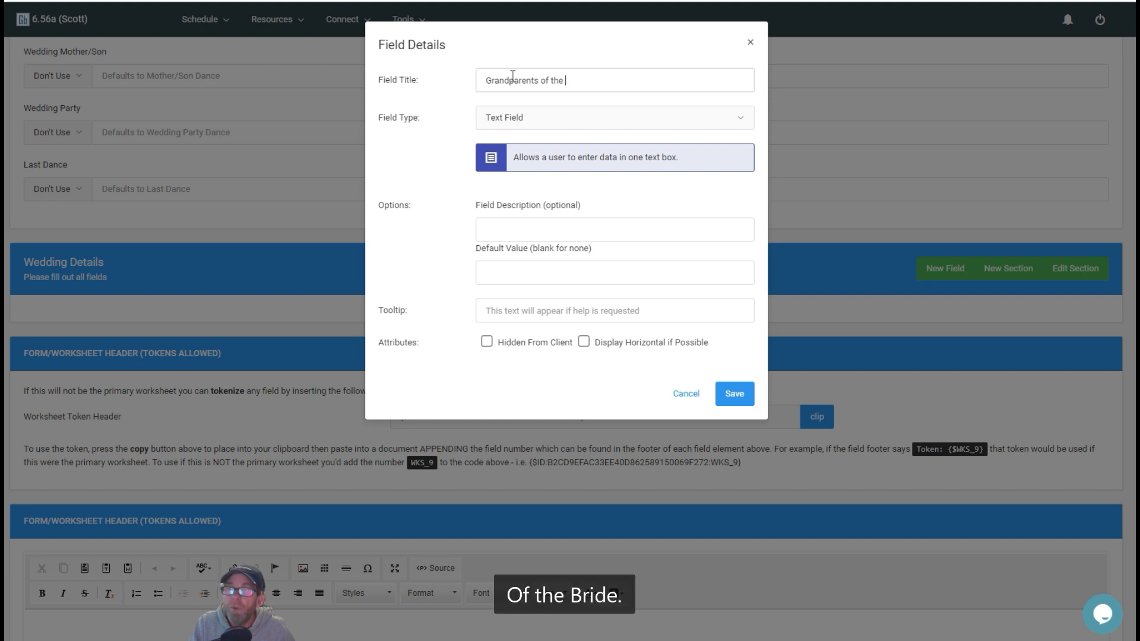
pyautogui.write('Bride')
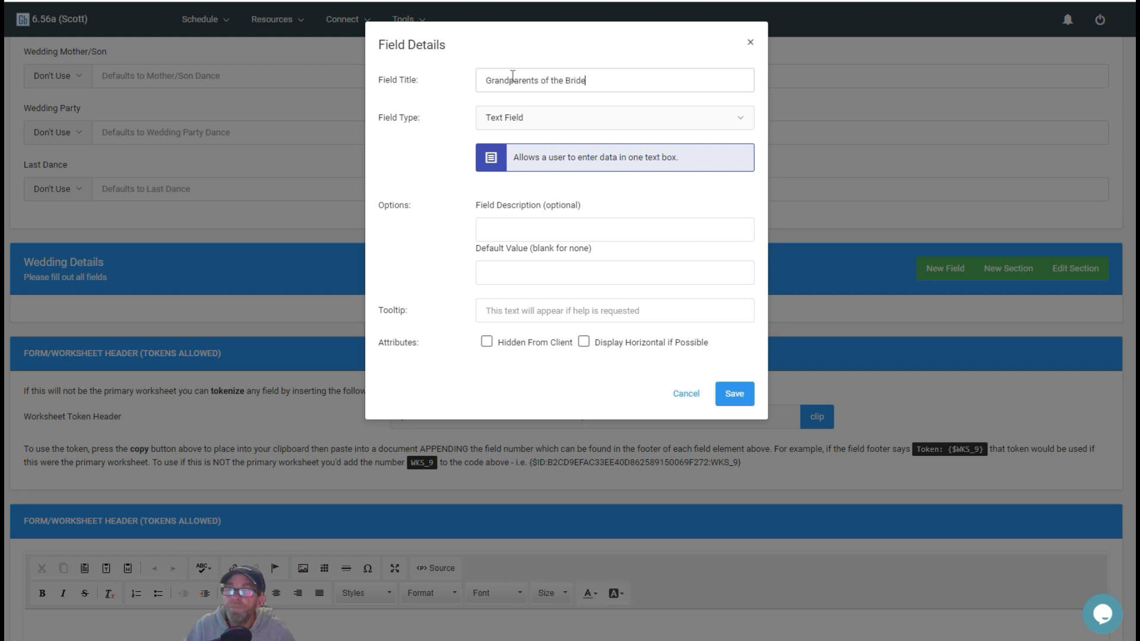
pyautogui.click(536, 123)
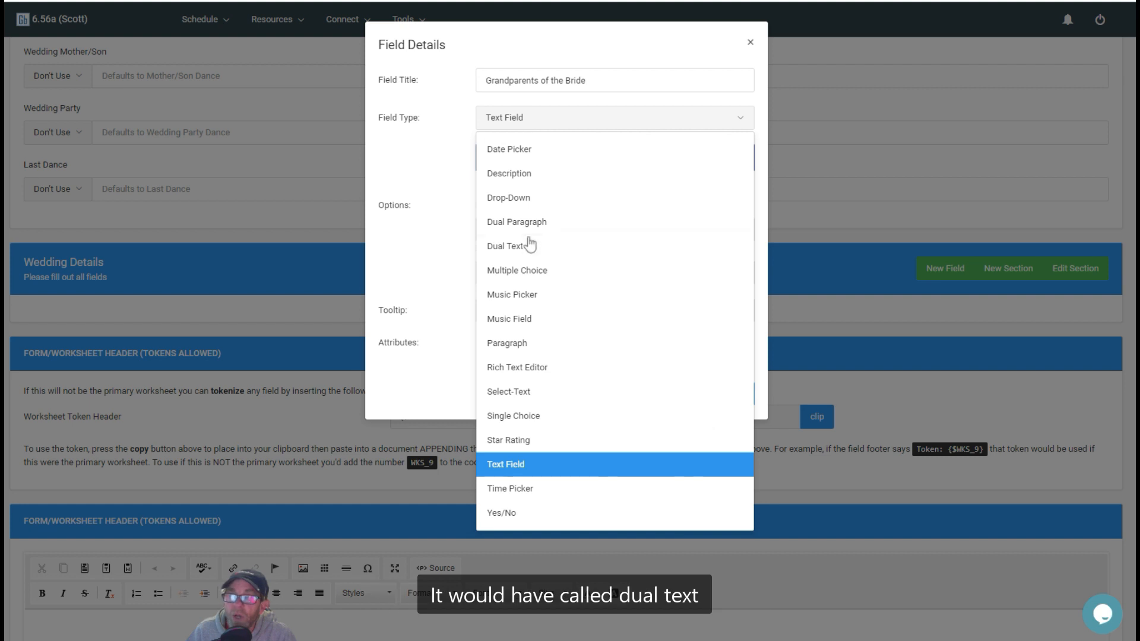
pyautogui.click(514, 247)
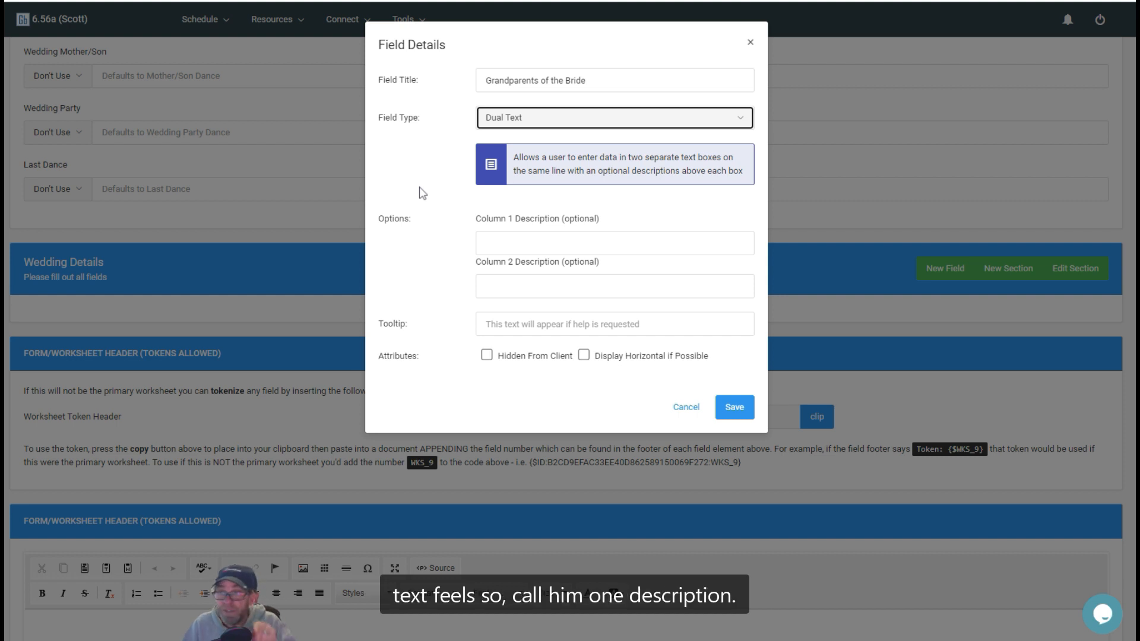
# Step: Describe the field's two columns as "Grandmother Name" and "Grandfather name", and save the field
pyautogui.click(532, 249)
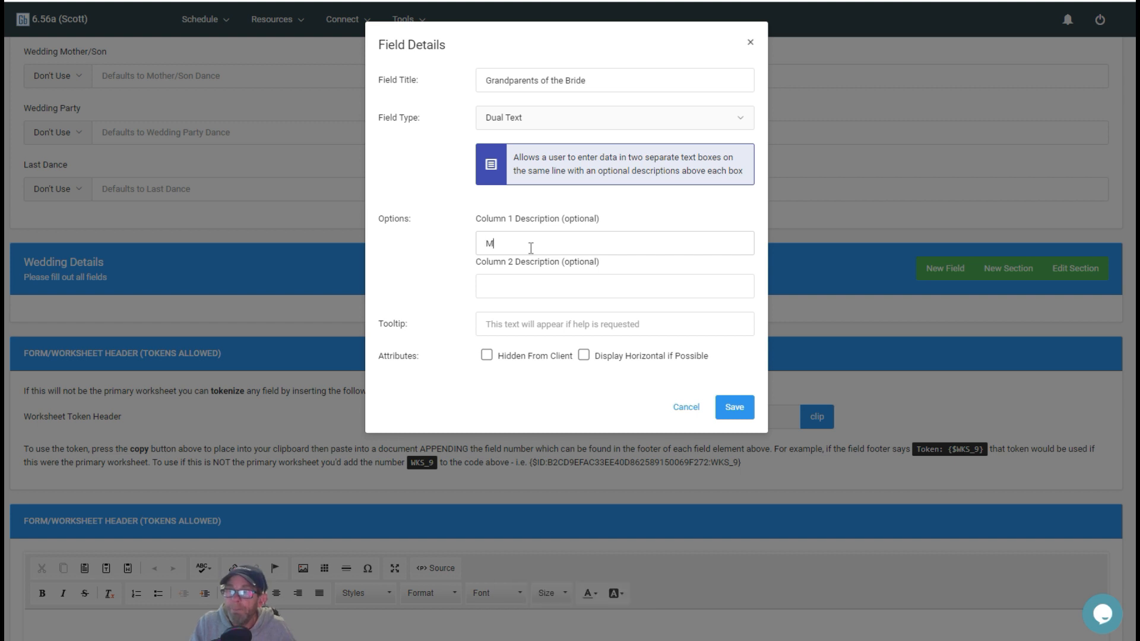
pyautogui.write('Grandm')
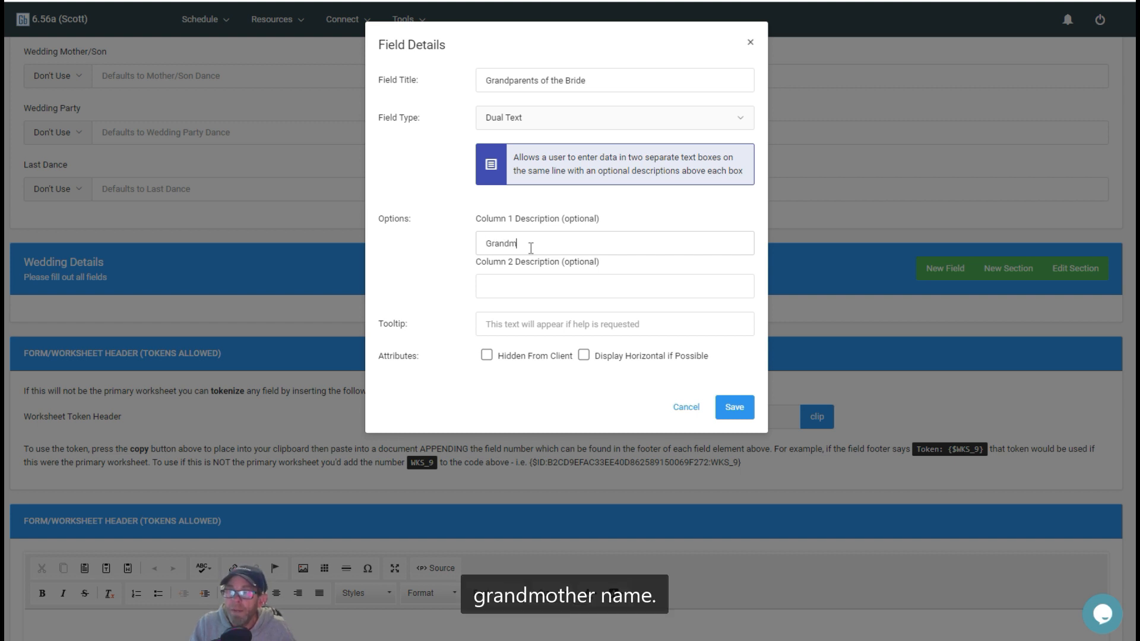
pyautogui.write('other Name')
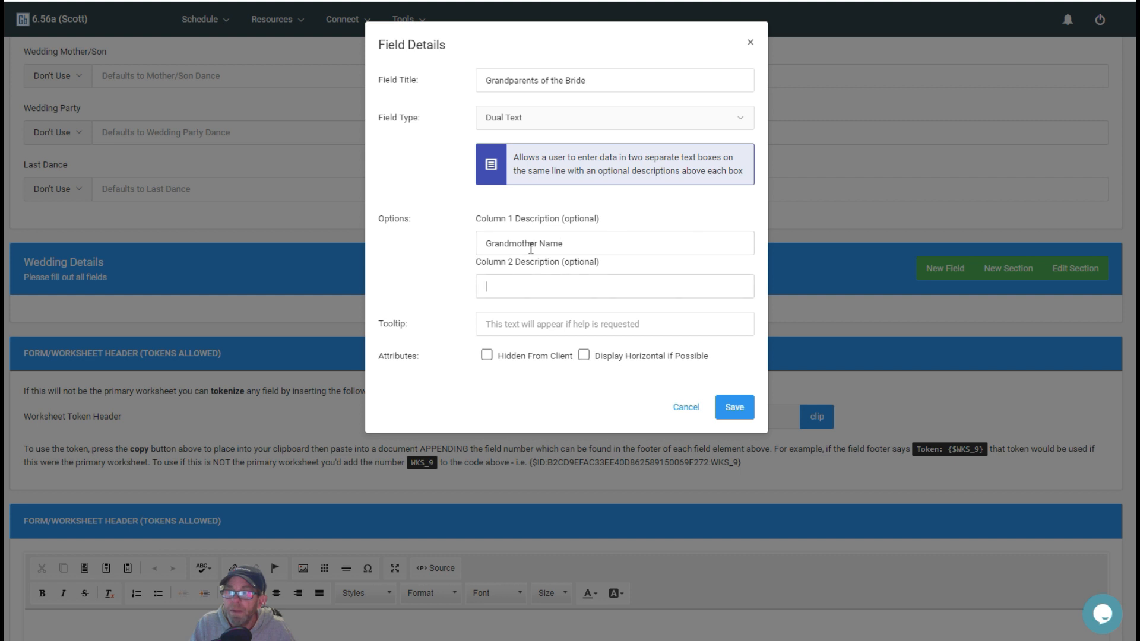
pyautogui.write('Grandfather name')
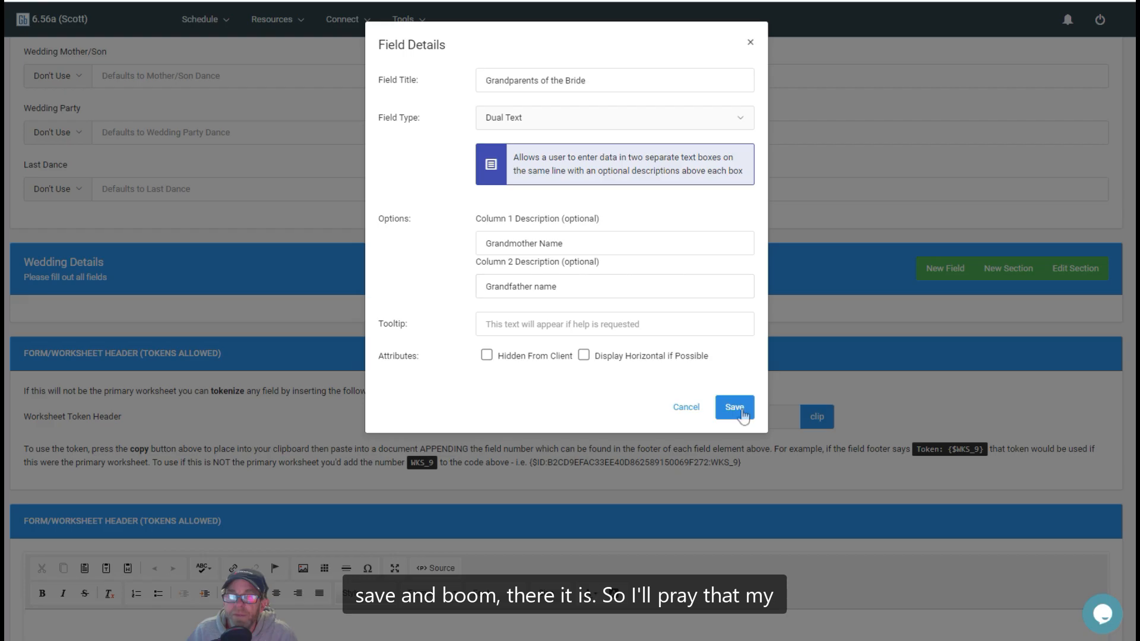
pyautogui.click(735, 407)
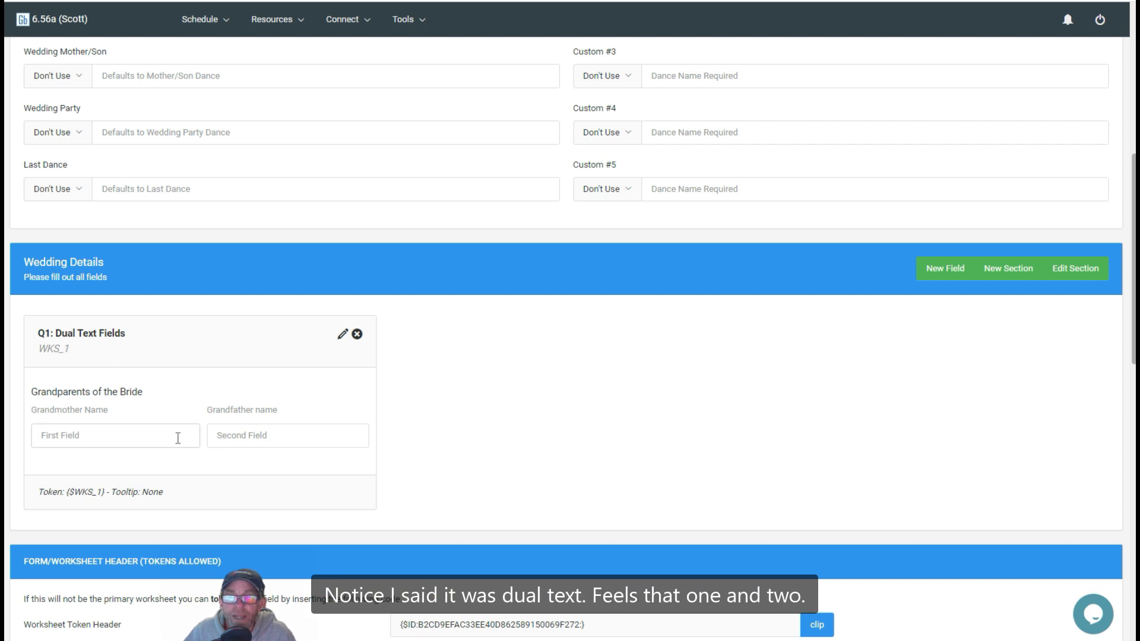
# Step: Preview the Demo Worksheet as the client sees it and return to the worksheet setup
pyautogui.scroll(8, 990, 359)
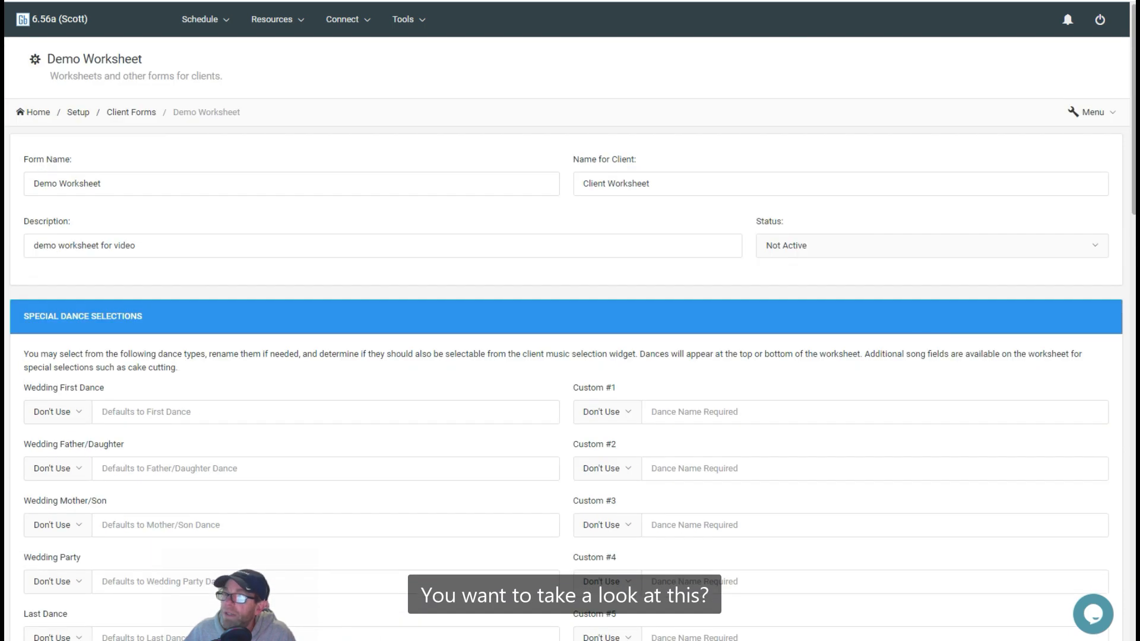
pyautogui.click(1088, 113)
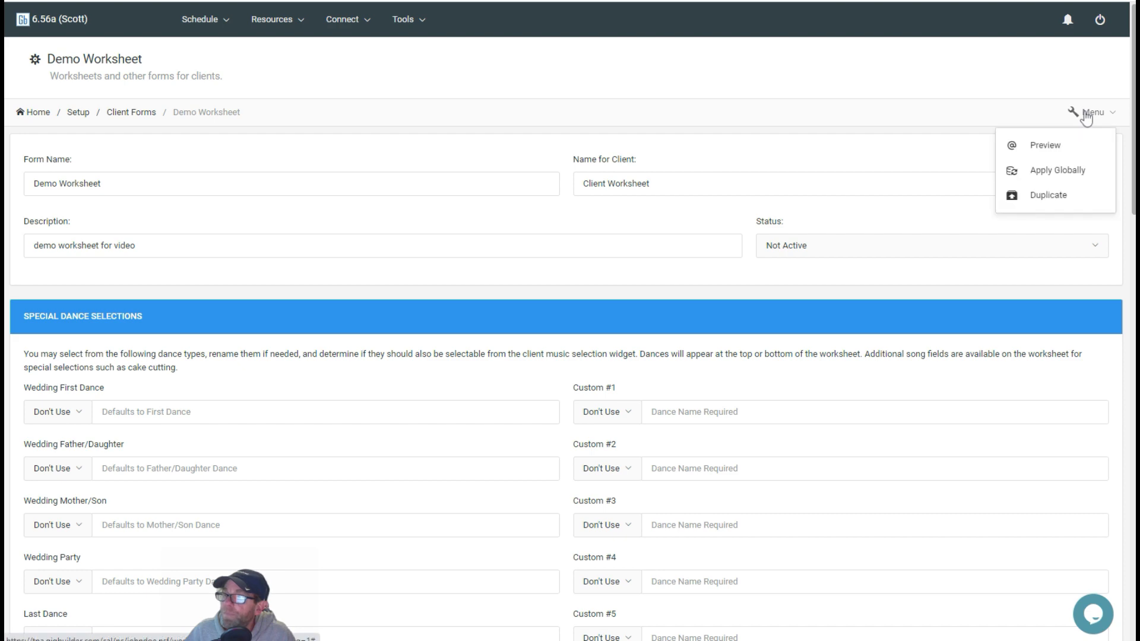
pyautogui.click(1047, 145)
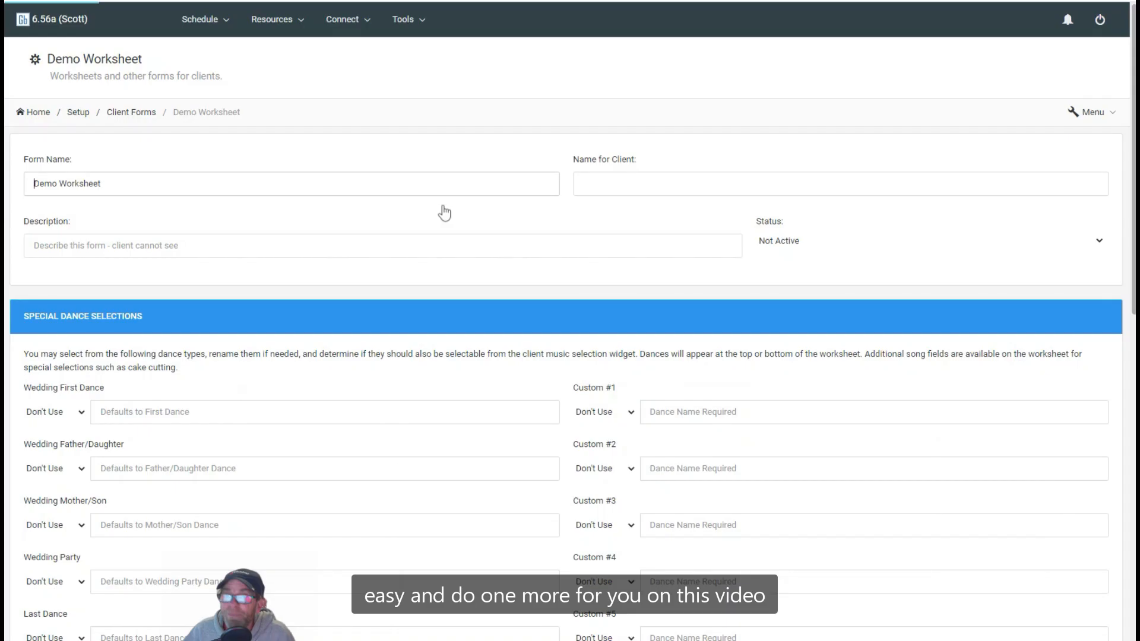
pyautogui.click(442, 211)
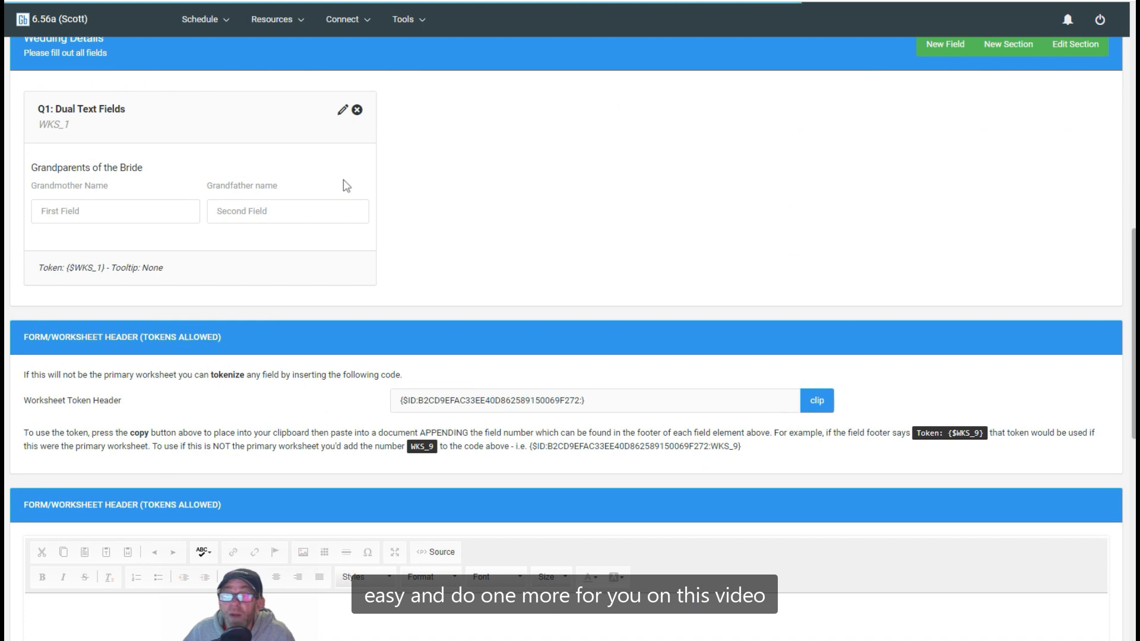
# Step: Add a Dual Text field titled "Grandparents of the Groom" to Wedding Details, with columns "Grandmother of Groom" and "Grandfather of Groom", and save it
pyautogui.scroll(4, 346, 185)
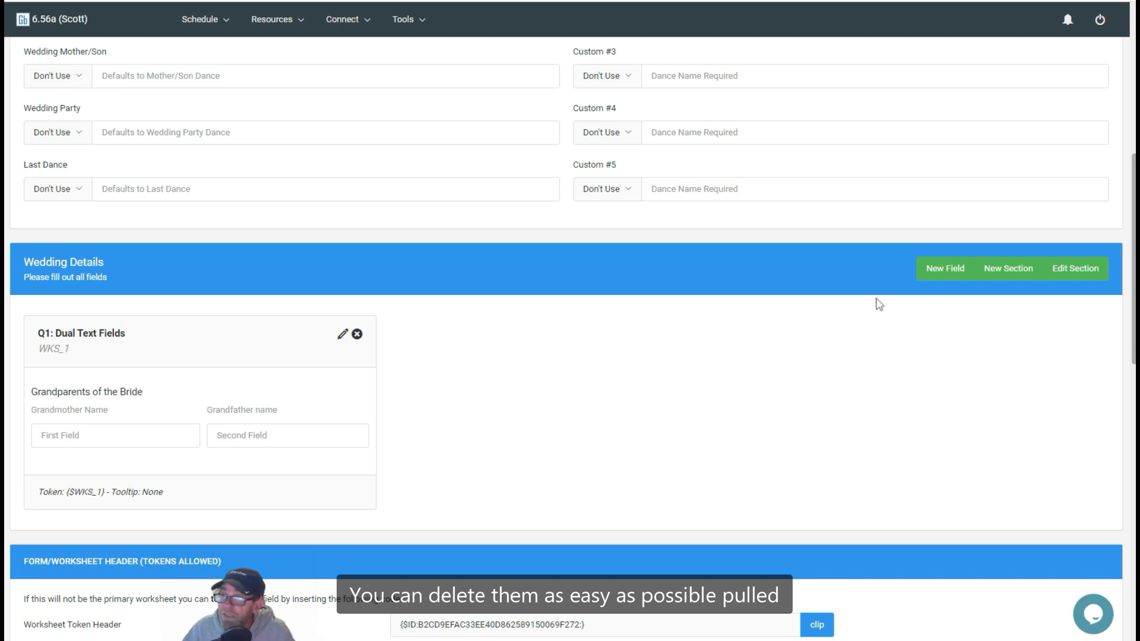
pyautogui.click(945, 273)
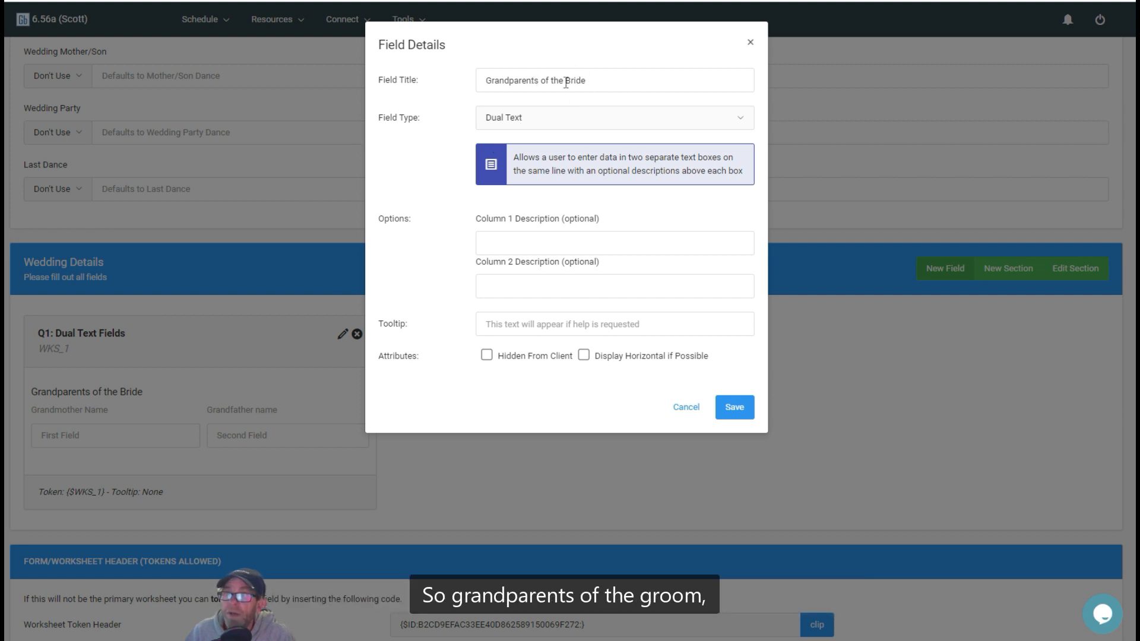
pyautogui.moveTo(566, 83); pyautogui.dragTo(635, 84)
pyautogui.write('Gran')
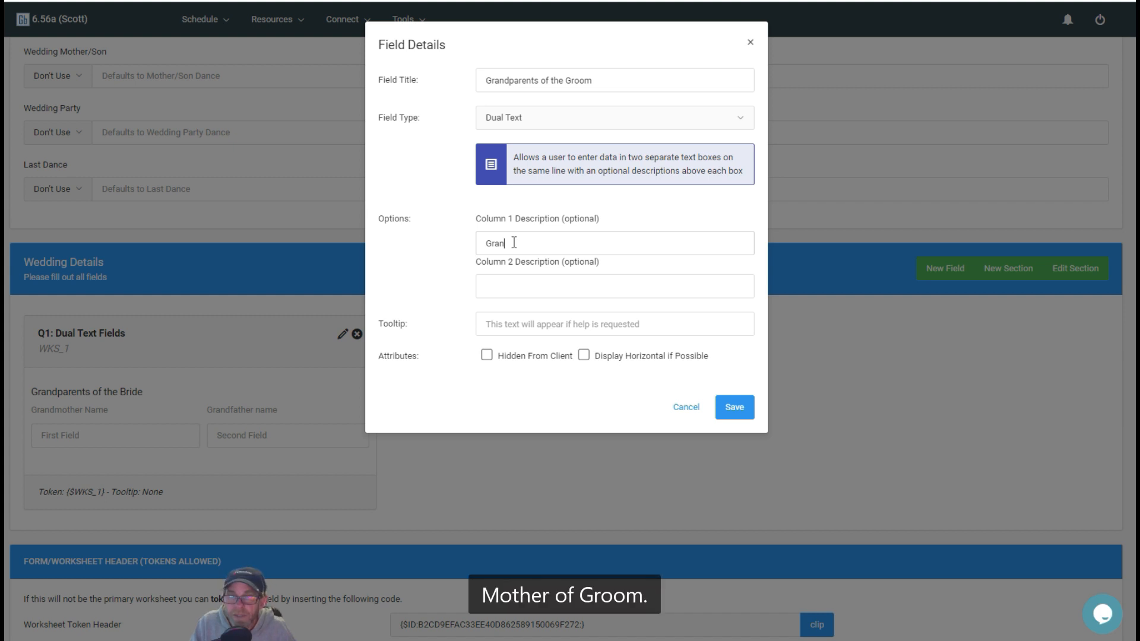
pyautogui.write('dmother of ')
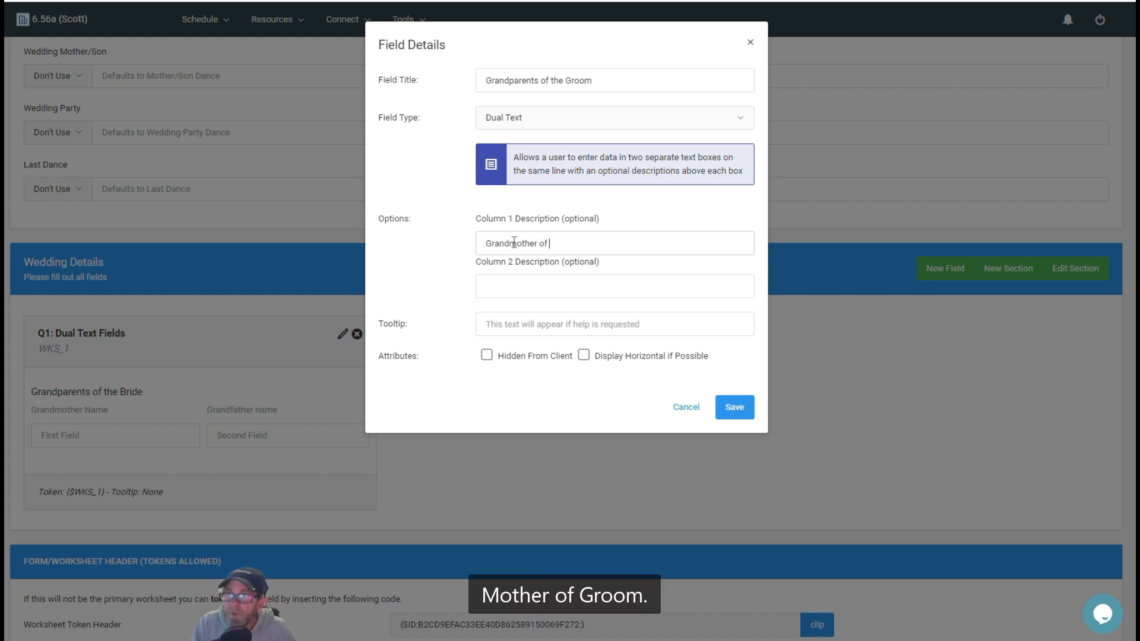
pyautogui.write('Groo')
pyautogui.write('Grand')
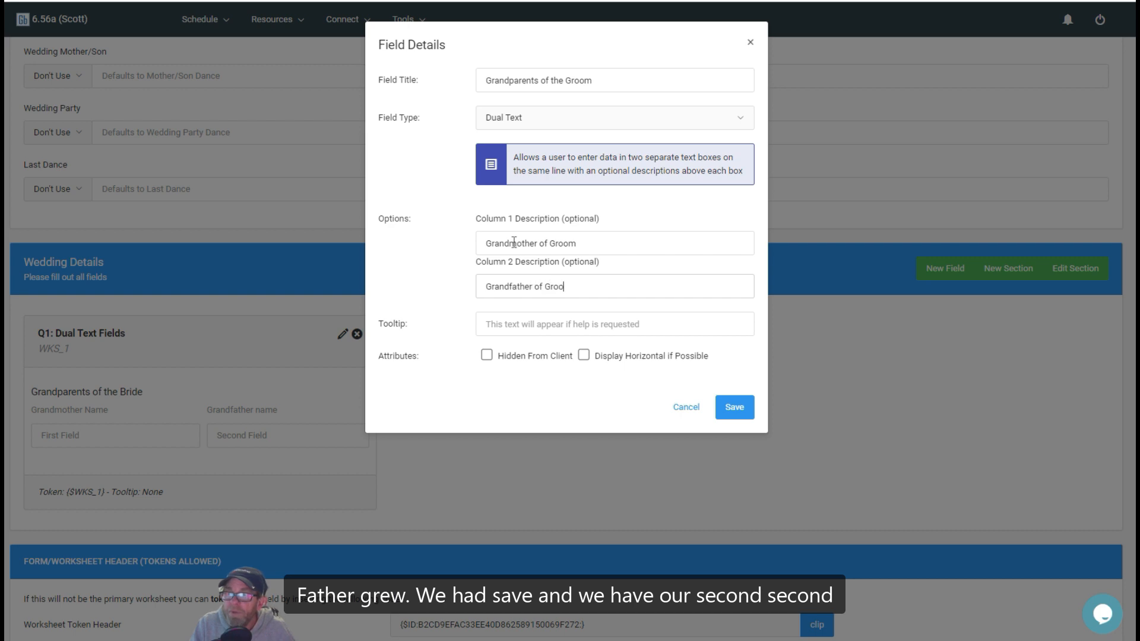
pyautogui.click(742, 409)
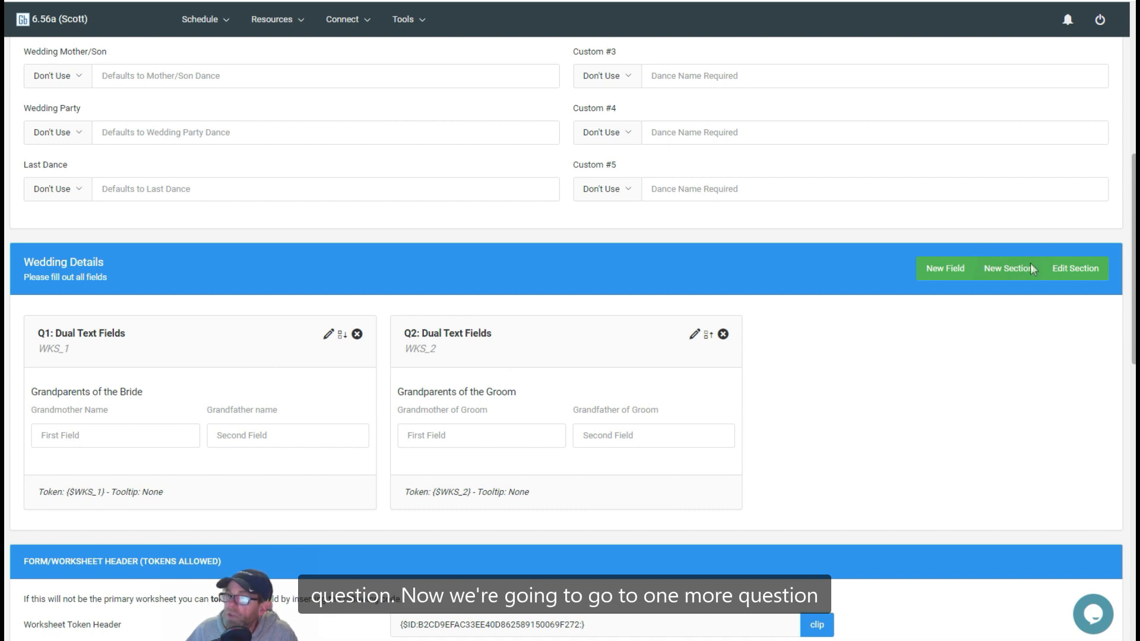
# Step: Start another field in the Wedding Details section titled "Favorite Song" with the Music Picker field type
pyautogui.click(941, 270)
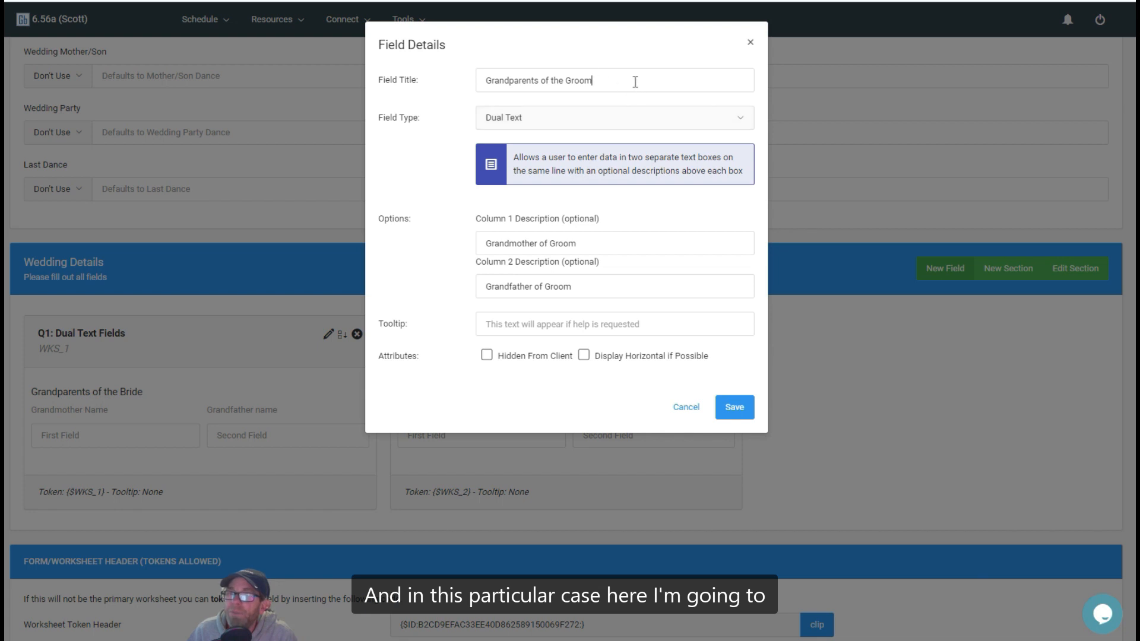
pyautogui.moveTo(635, 82); pyautogui.dragTo(386, 79)
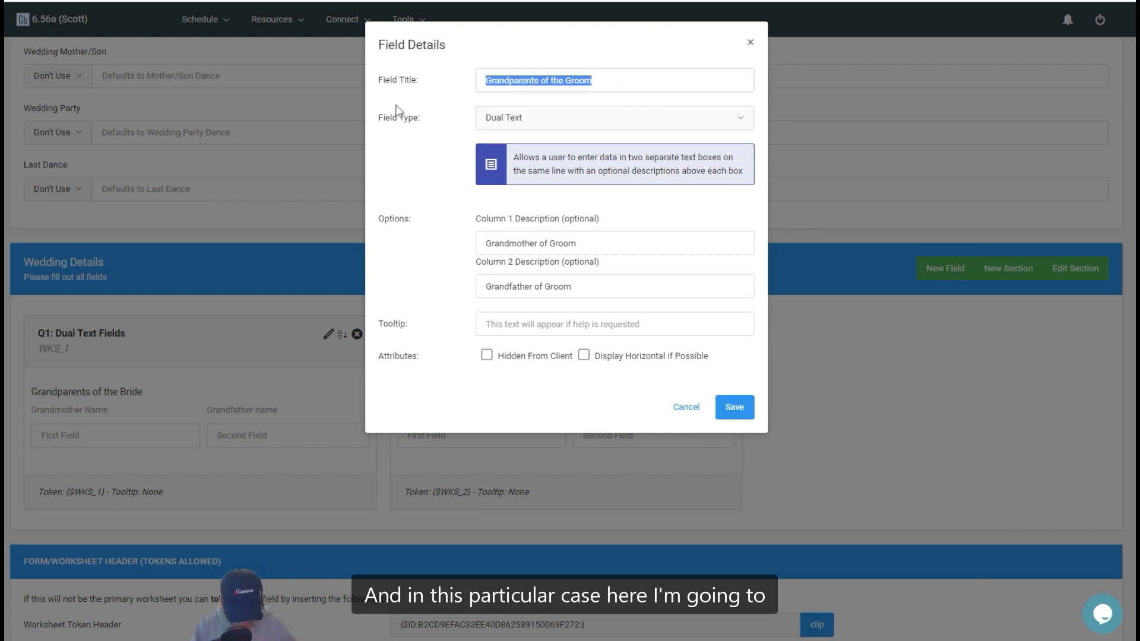
pyautogui.write('Favorite Song')
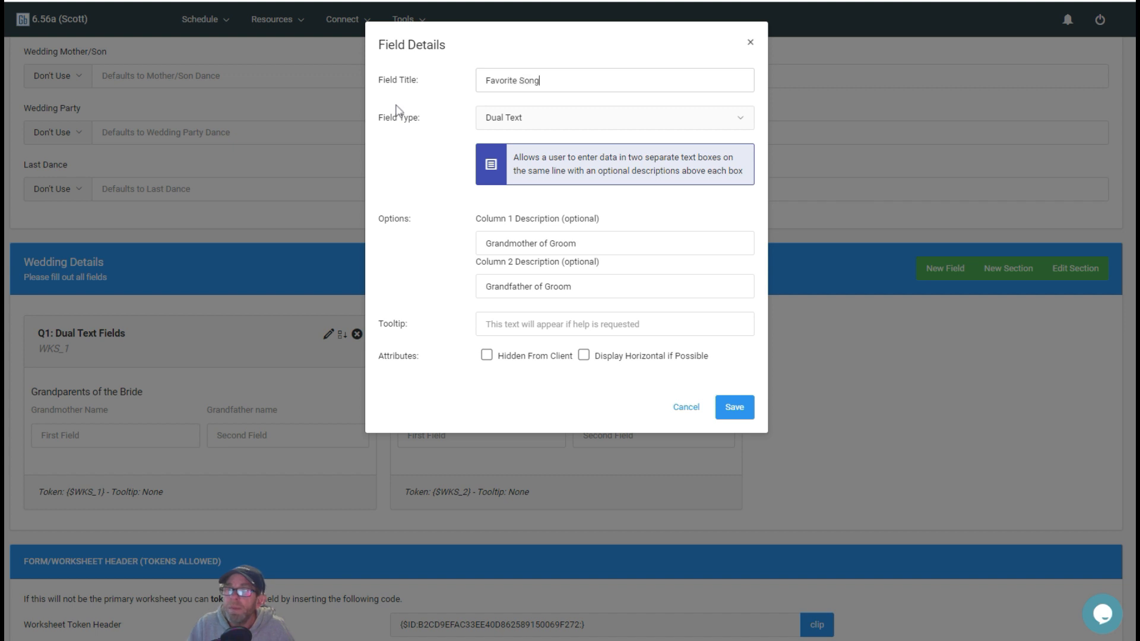
pyautogui.click(557, 120)
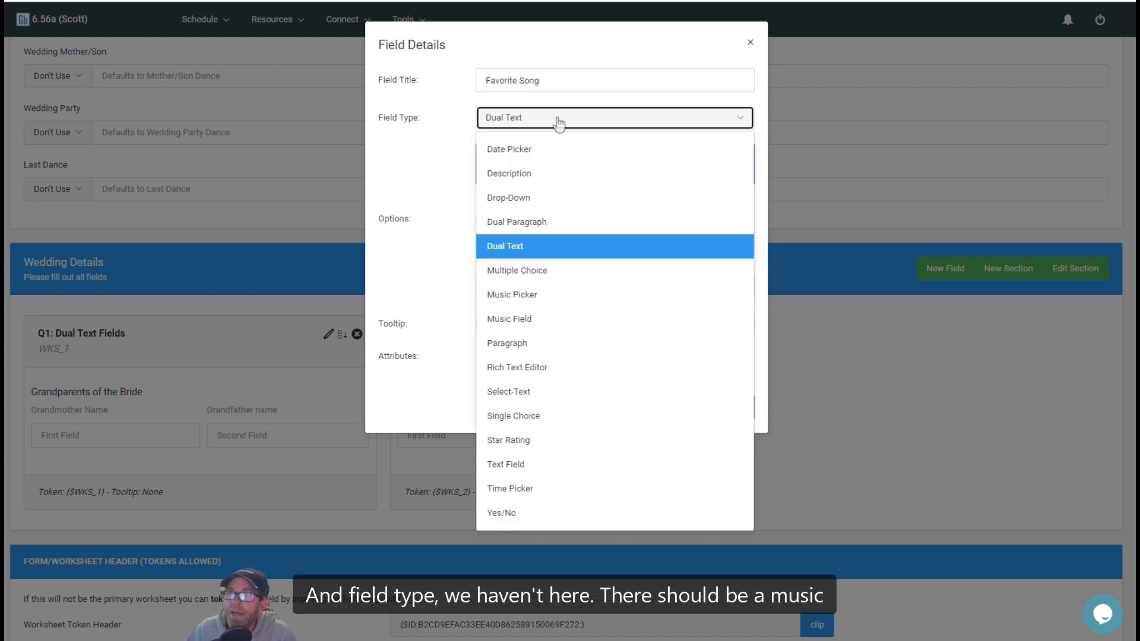
pyautogui.click(518, 299)
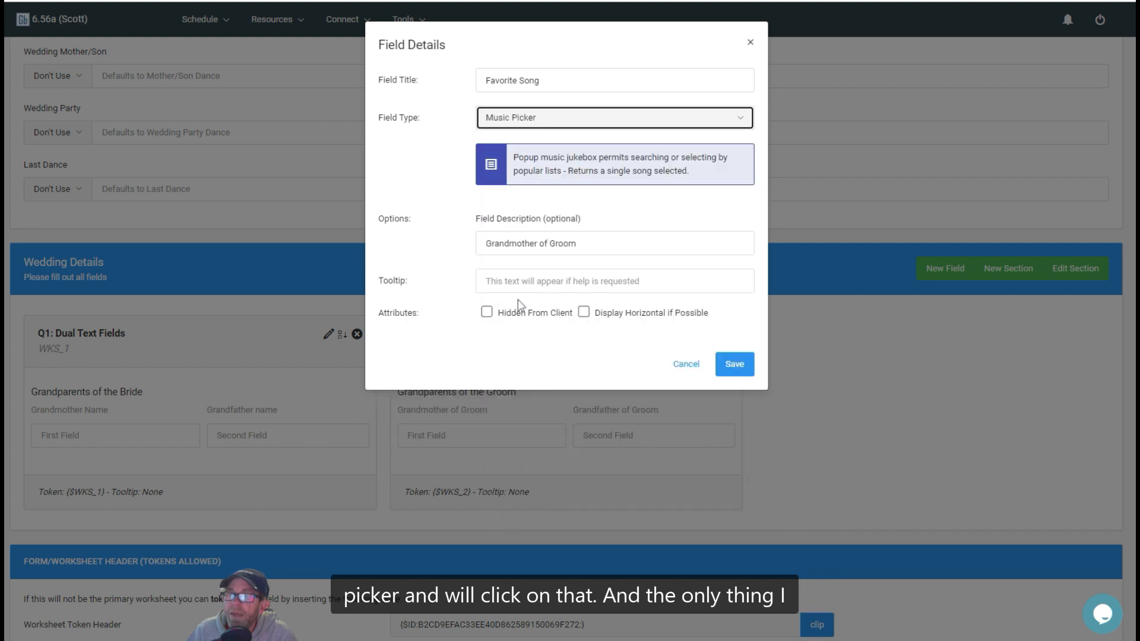
# Step: Replace the field description with "What is your favorite Song?" and save the field
pyautogui.tripleClick(598, 237)
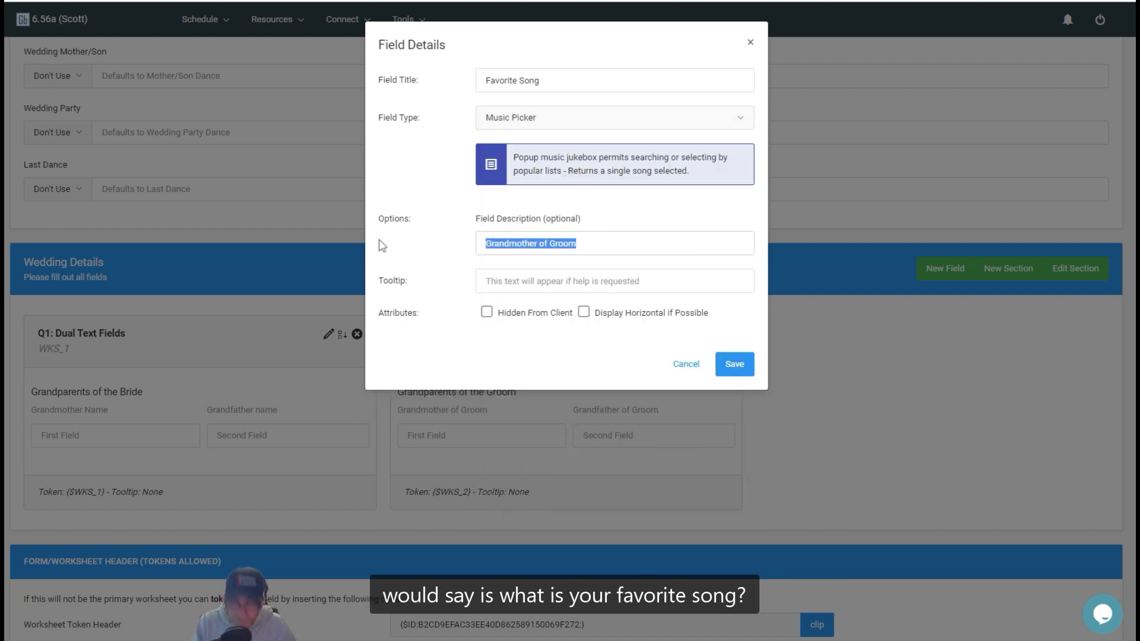
pyautogui.write('What is your')
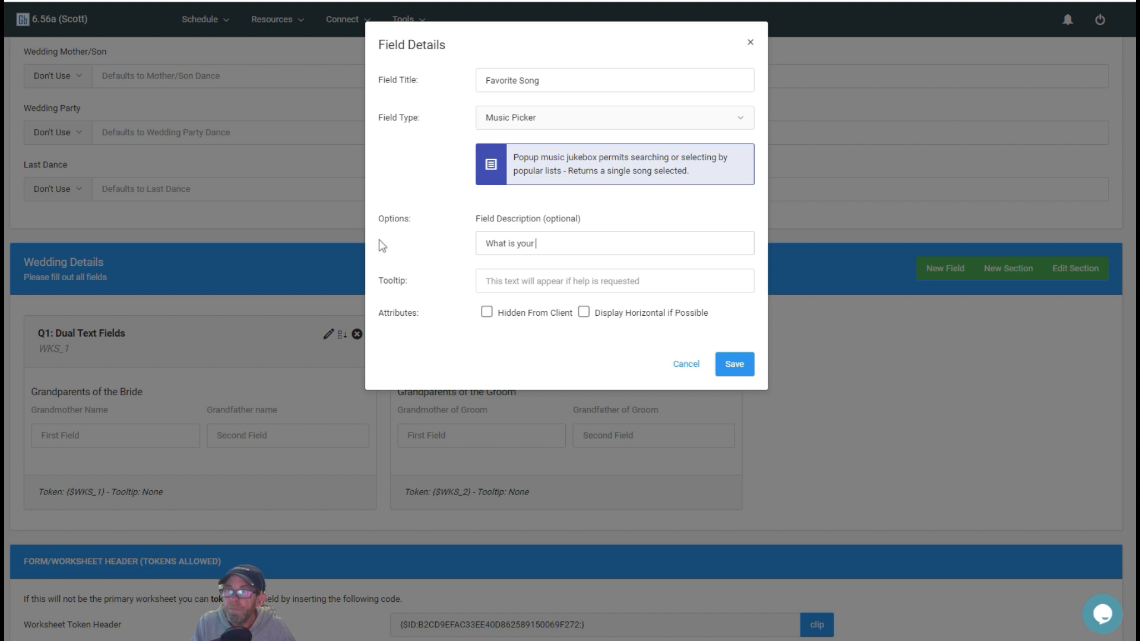
pyautogui.write(' favorite Song?')
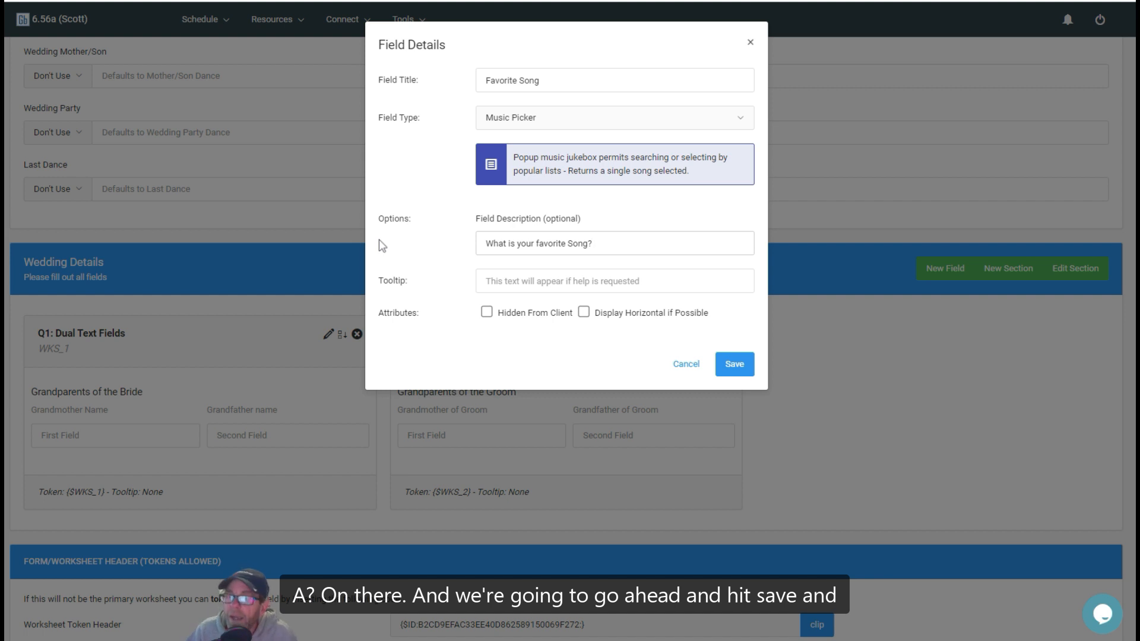
pyautogui.click(739, 365)
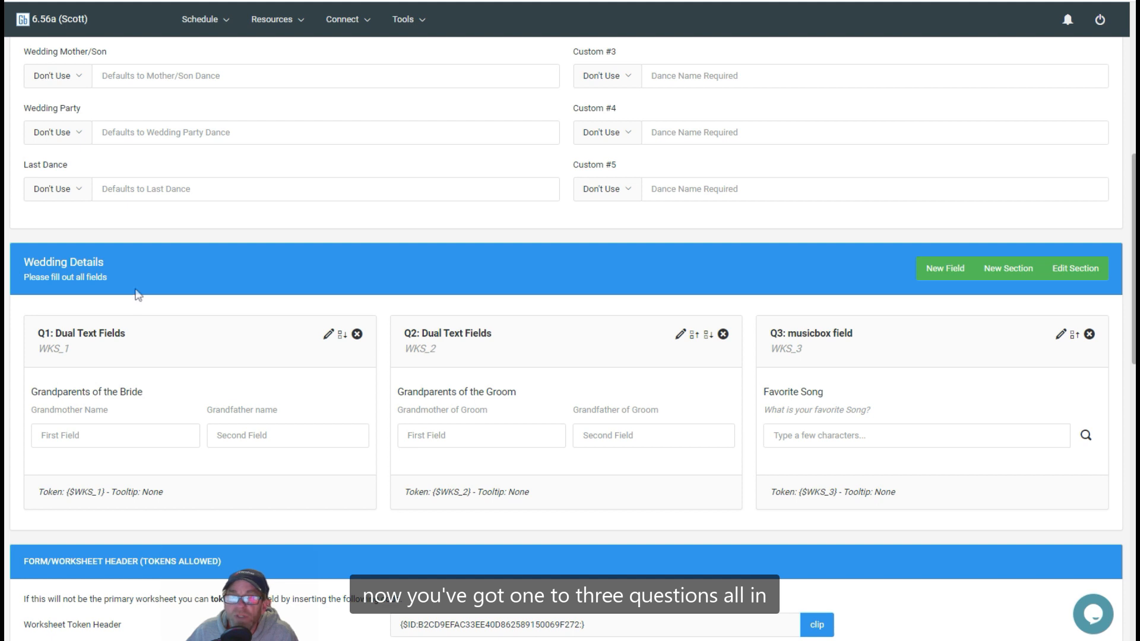
# Step: Preview the worksheet, try the Favorite Song field with "cake by the ocean", and return to the worksheet setup
pyautogui.scroll(2, 995, 164)
pyautogui.scroll(6, 995, 164)
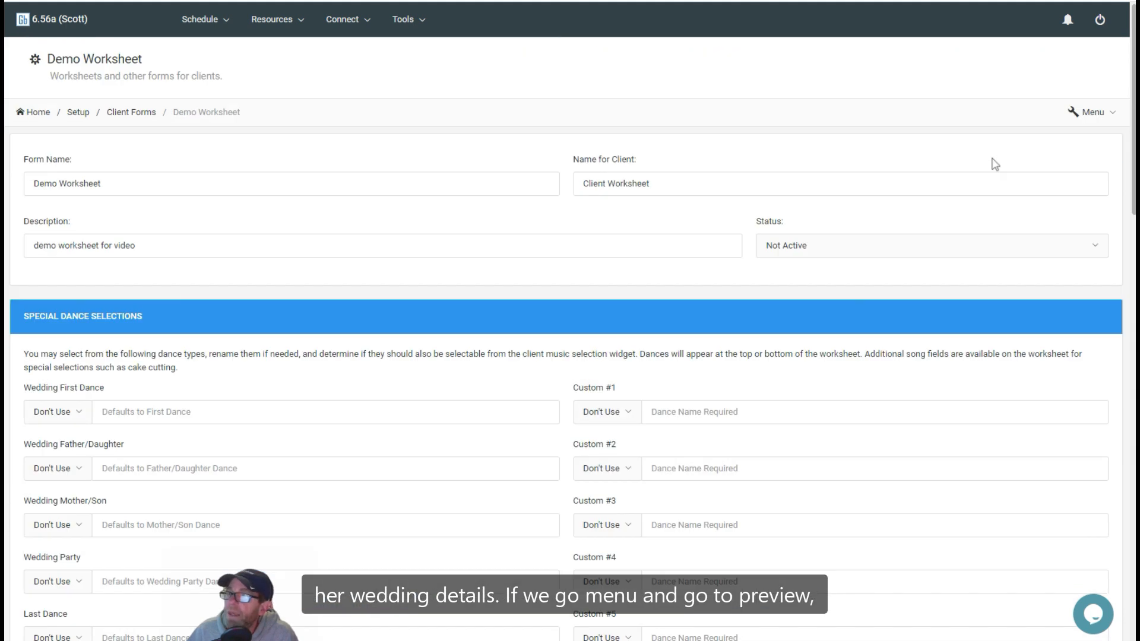
pyautogui.click(1088, 112)
pyautogui.click(1053, 146)
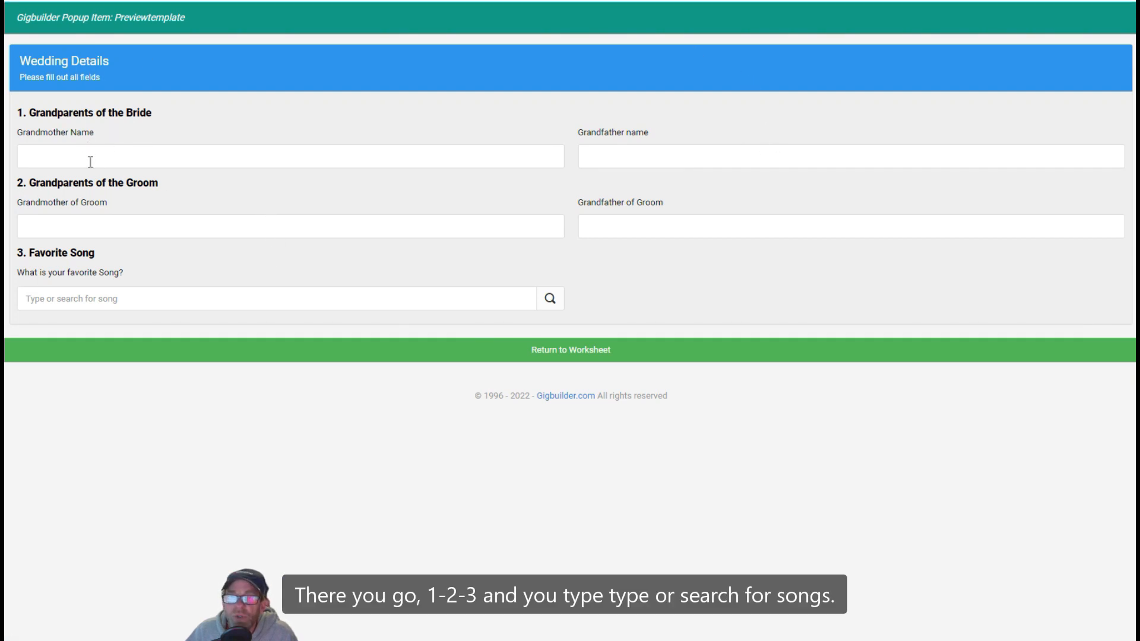
pyautogui.click(109, 298)
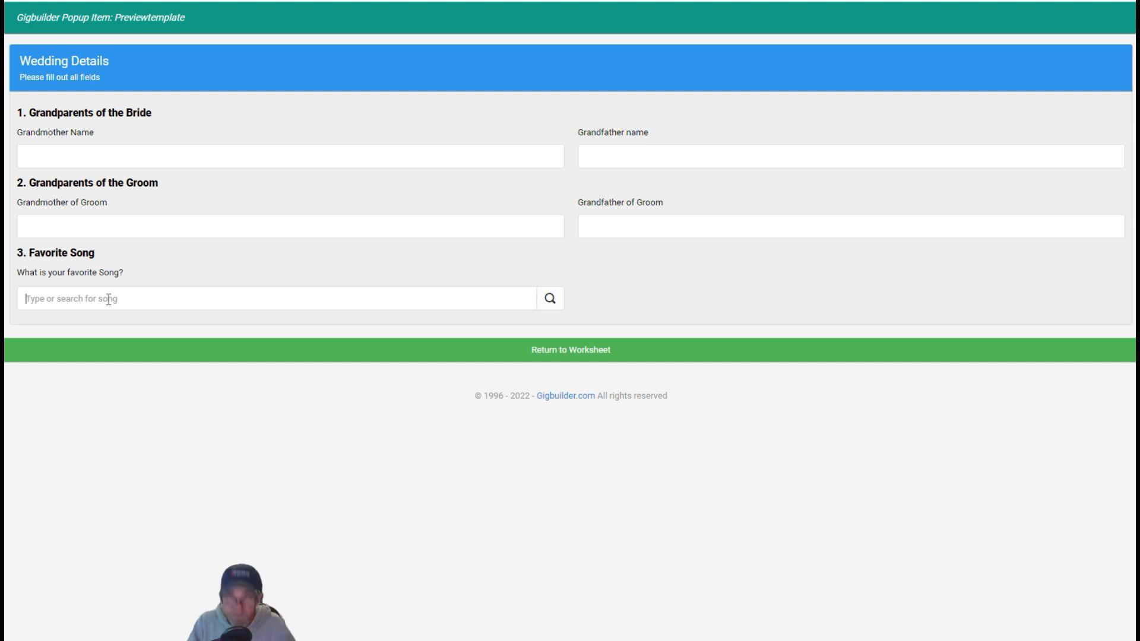
pyautogui.write('cake')
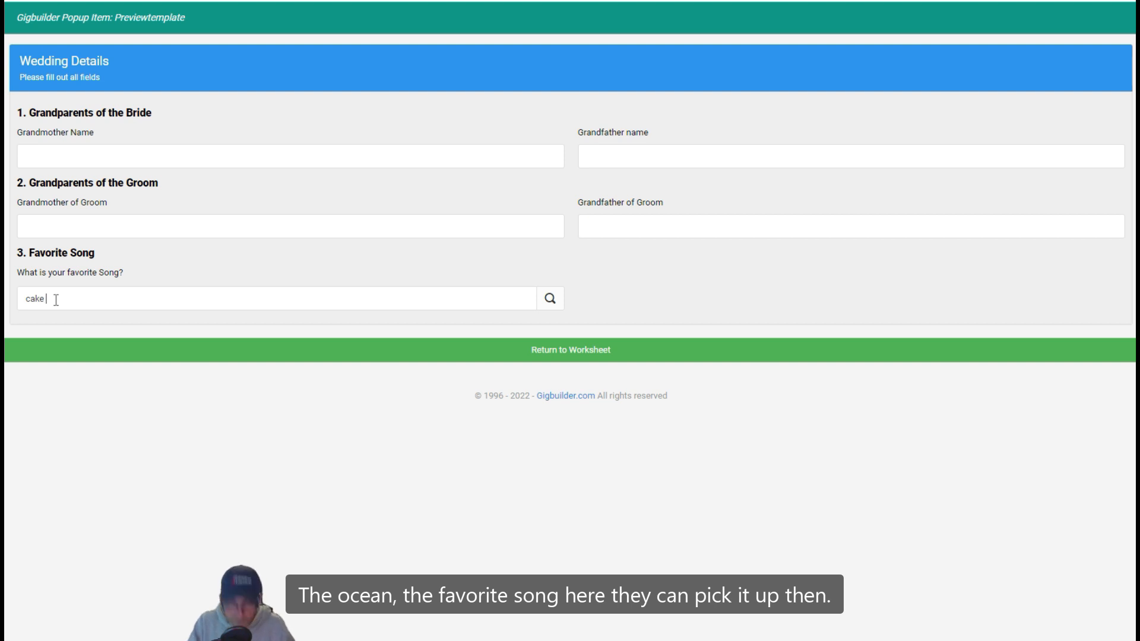
pyautogui.write('by the ocean')
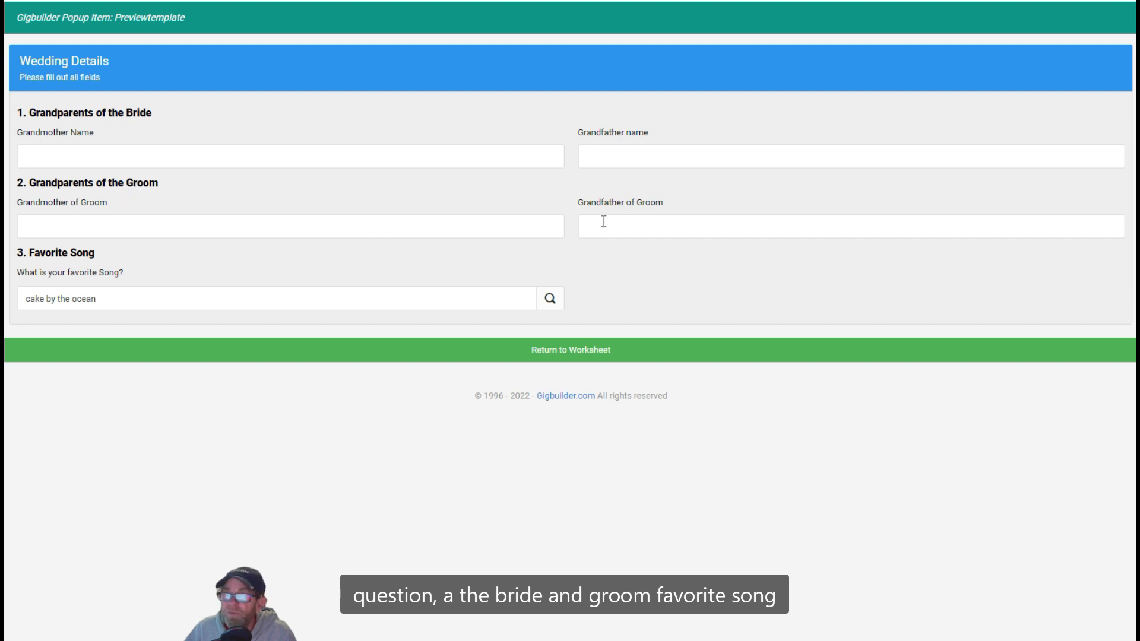
pyautogui.click(486, 354)
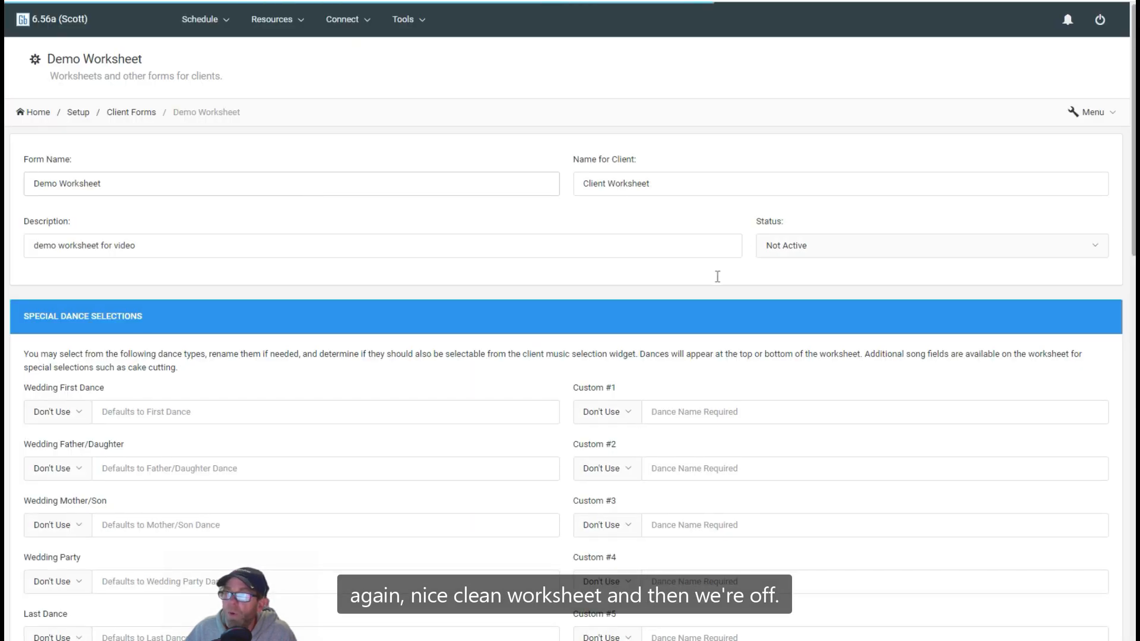
# Step: Remove the Favorite Song field from the Wedding Details section and confirm the removal
pyautogui.scroll(-20, 417, 221)
pyautogui.scroll(8, 417, 219)
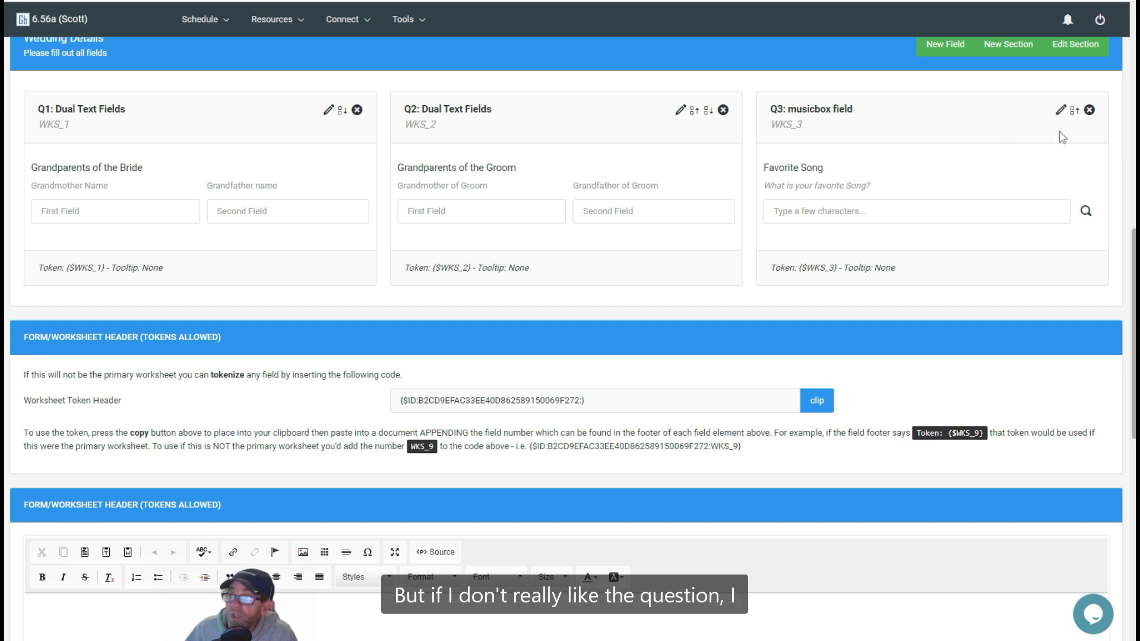
pyautogui.click(1089, 111)
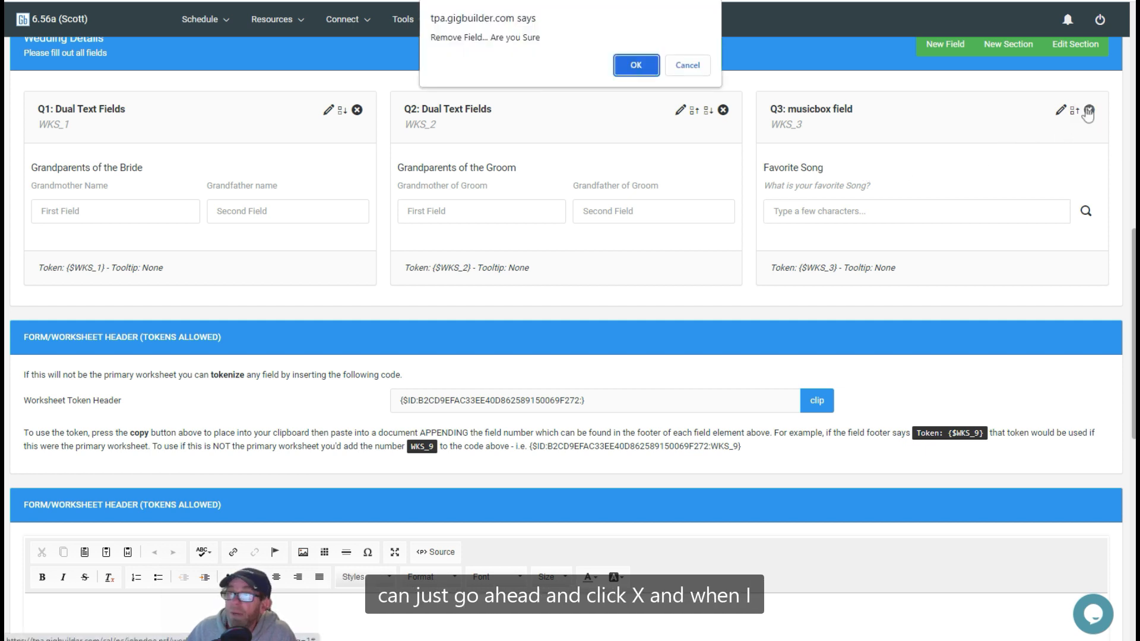
pyautogui.click(636, 66)
# Step: Review the Demo Worksheet from its form details and special dance selections through the Wedding Details fields to the header and footer editors
pyautogui.scroll(-10, 487, 202)
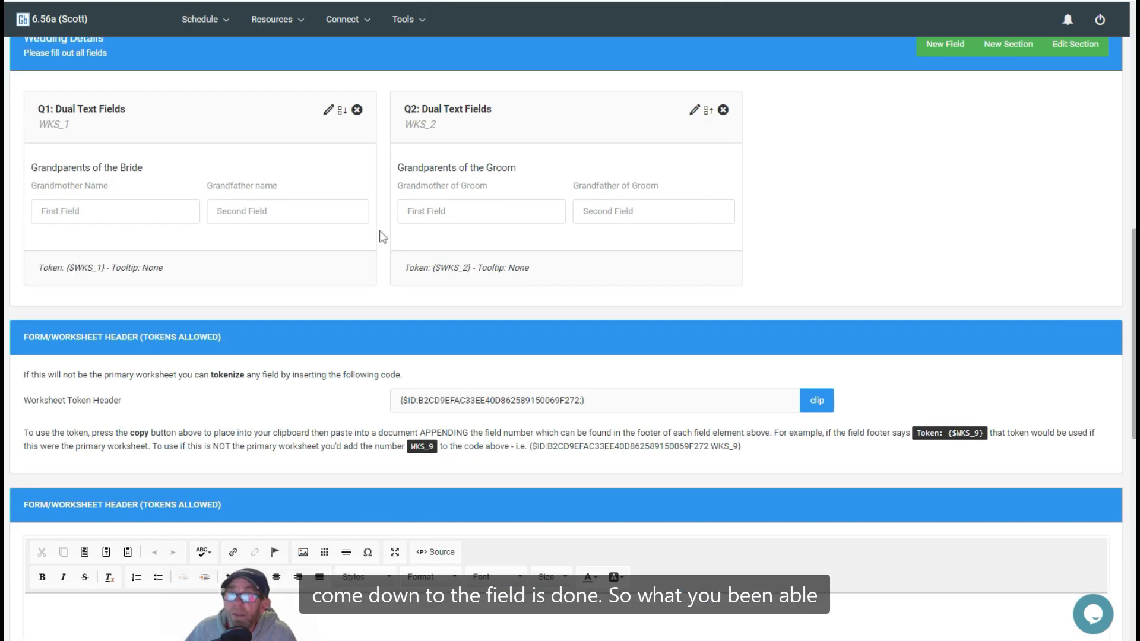
pyautogui.scroll(1, 105, 114)
pyautogui.scroll(8, 105, 114)
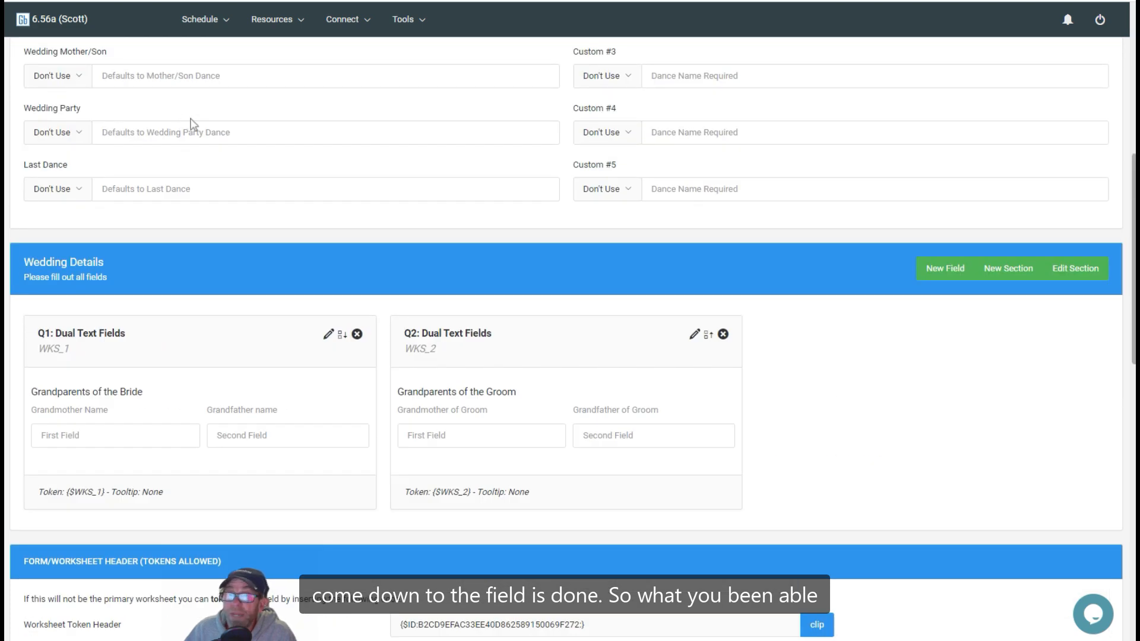
pyautogui.scroll(4, 194, 124)
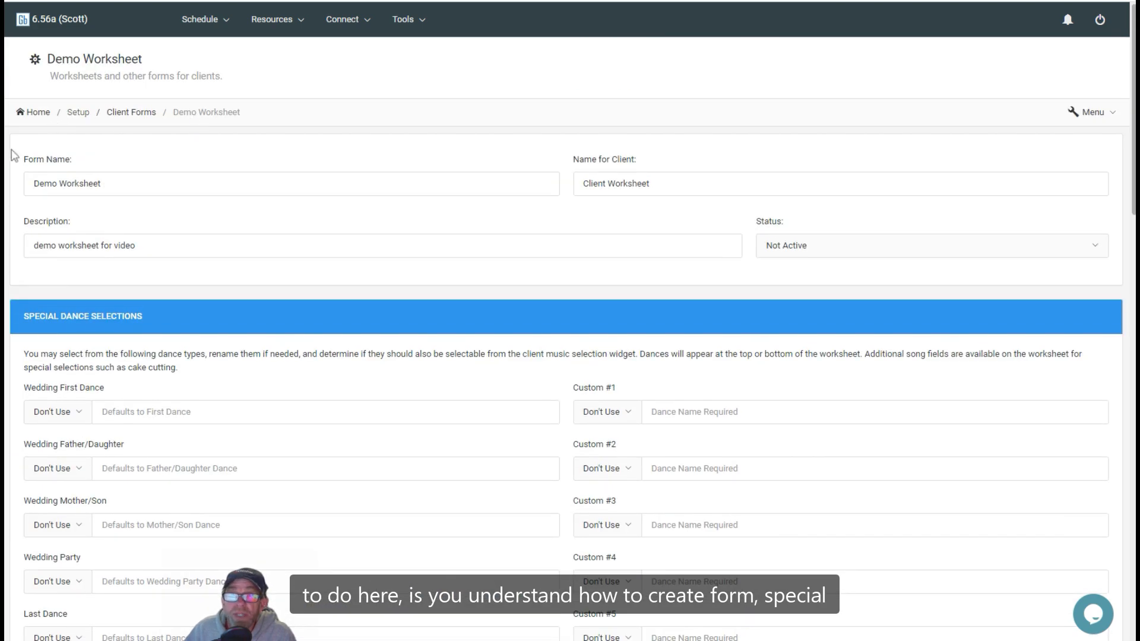
pyautogui.scroll(-4, 272, 340)
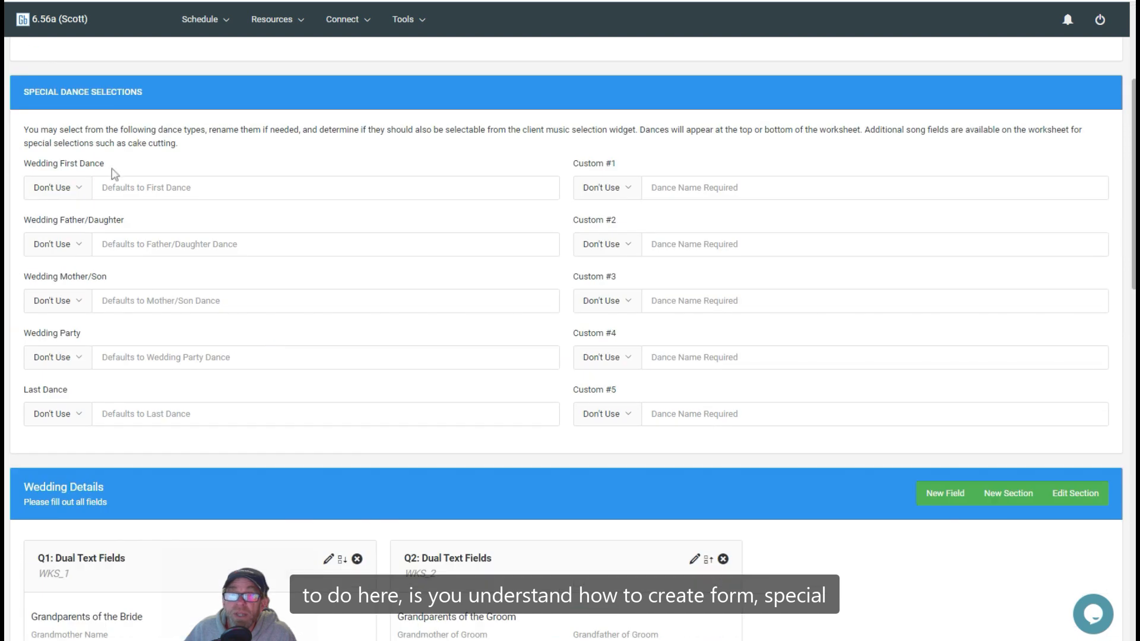
pyautogui.scroll(-4, 335, 296)
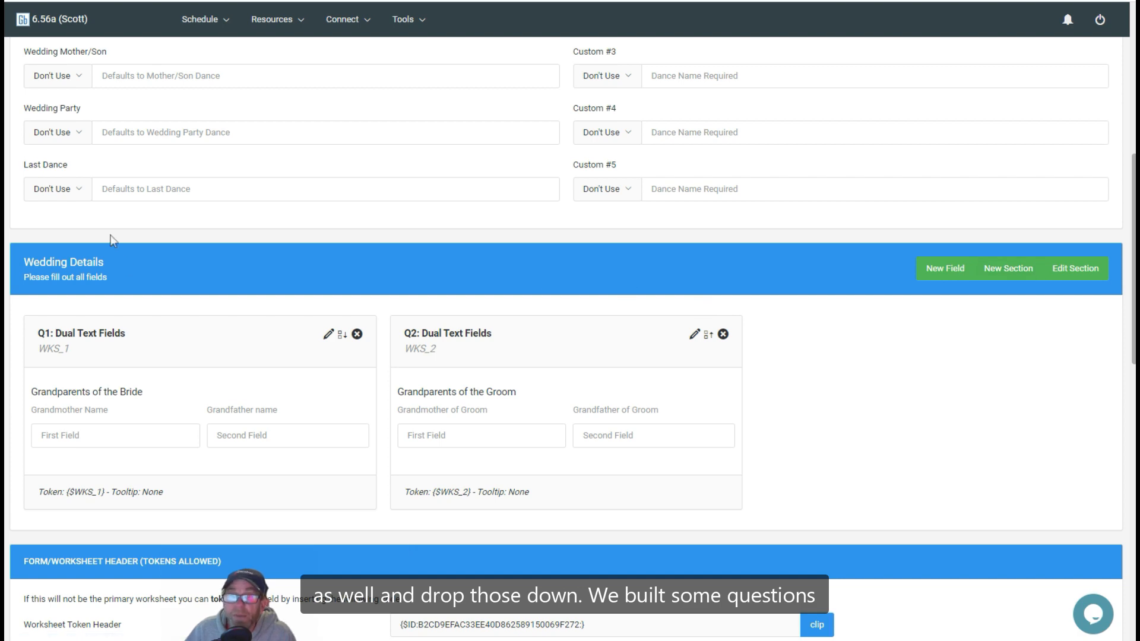
pyautogui.scroll(-6, 517, 382)
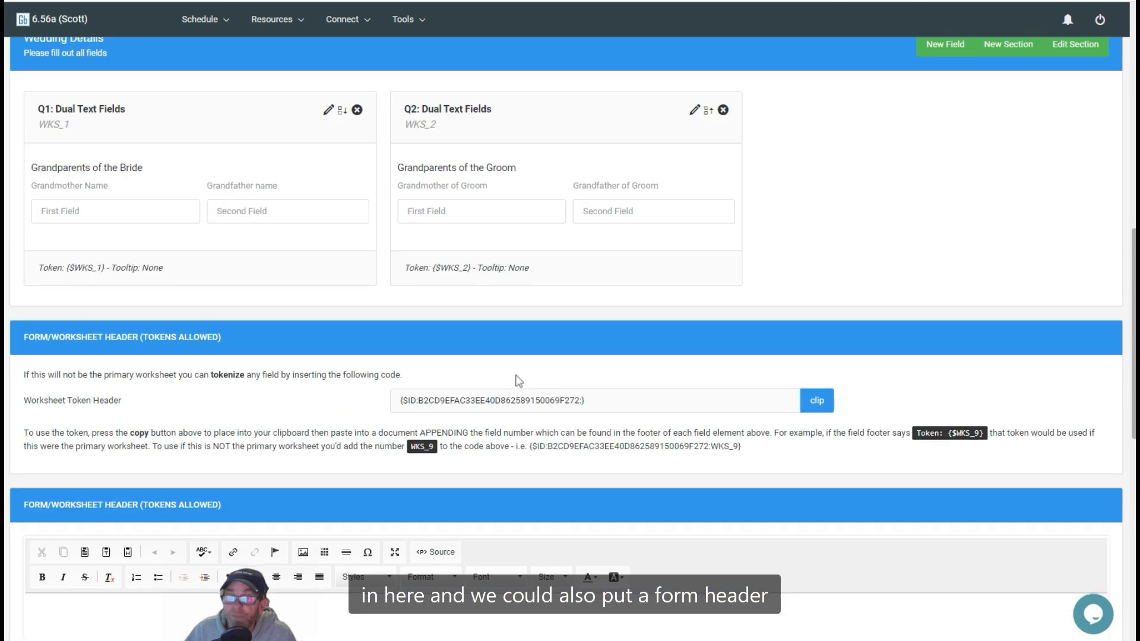
pyautogui.scroll(-2, 519, 381)
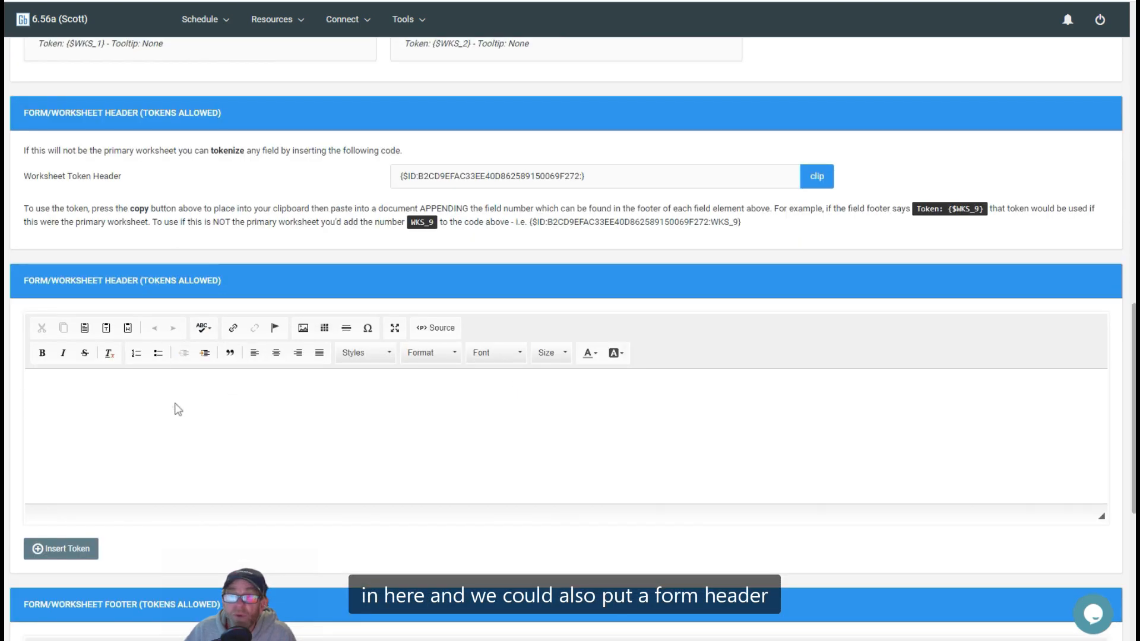
pyautogui.scroll(-4, 415, 493)
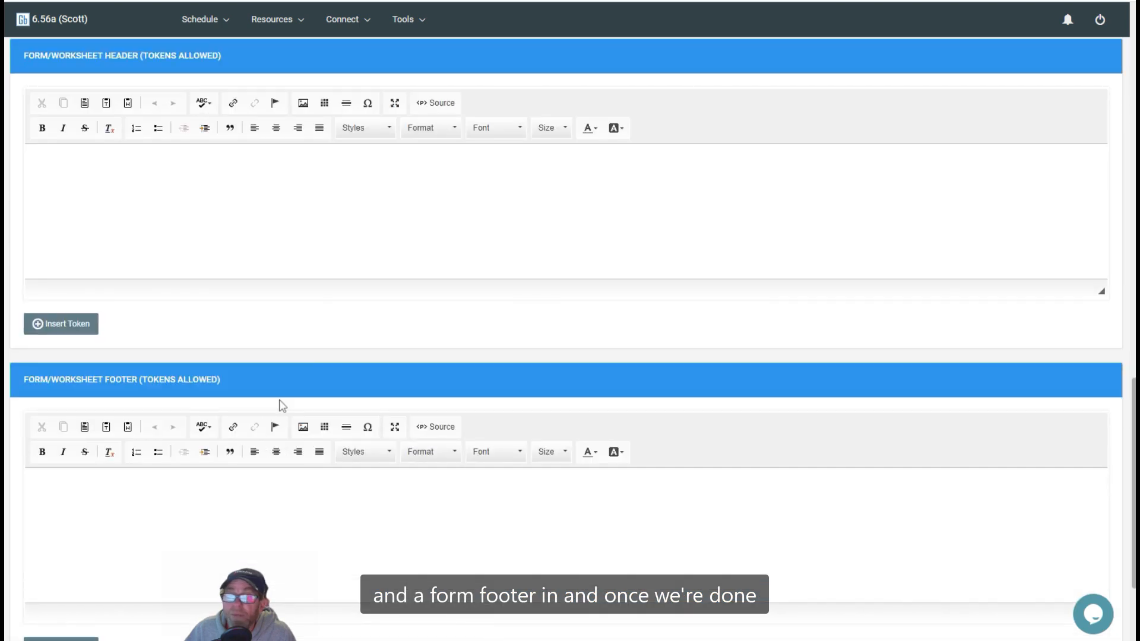
pyautogui.scroll(9, 279, 402)
pyautogui.scroll(-12, 280, 402)
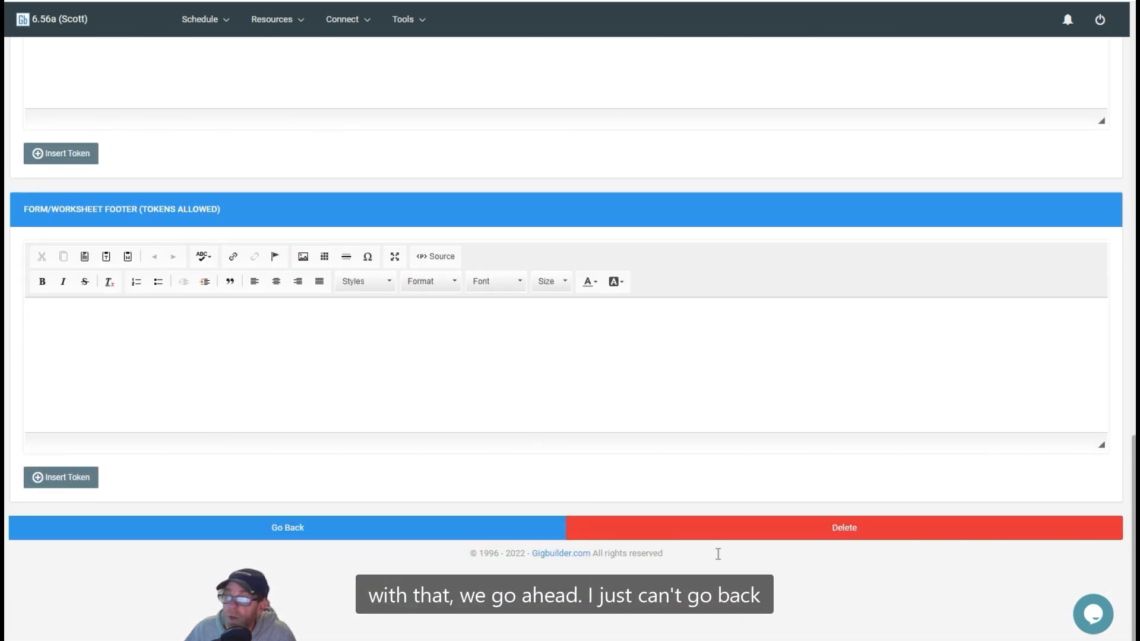
pyautogui.click(277, 531)
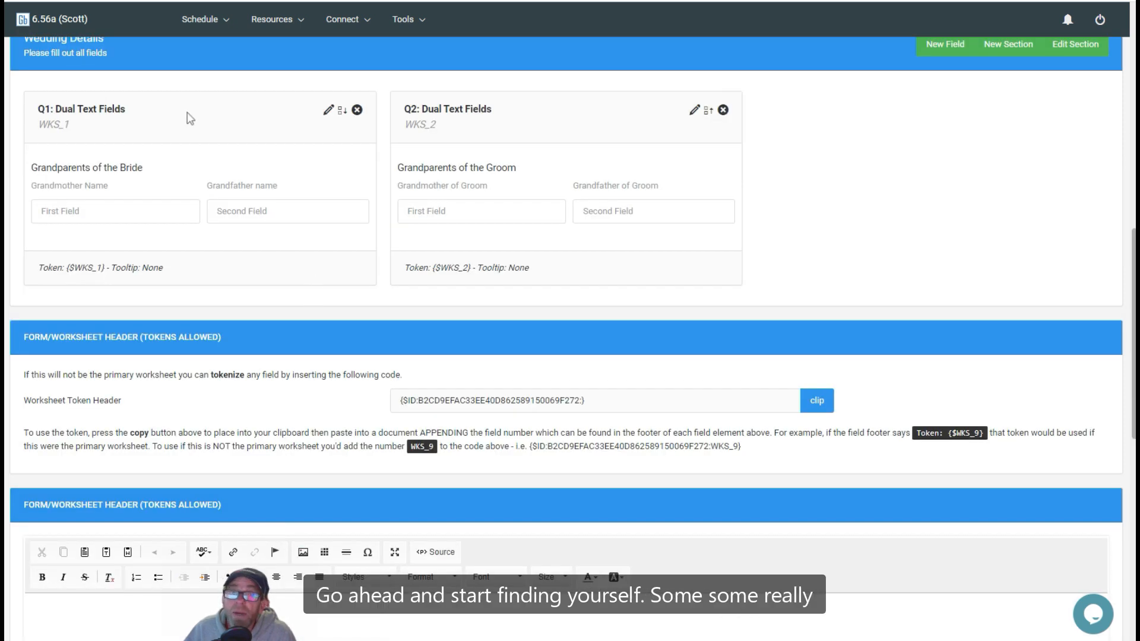